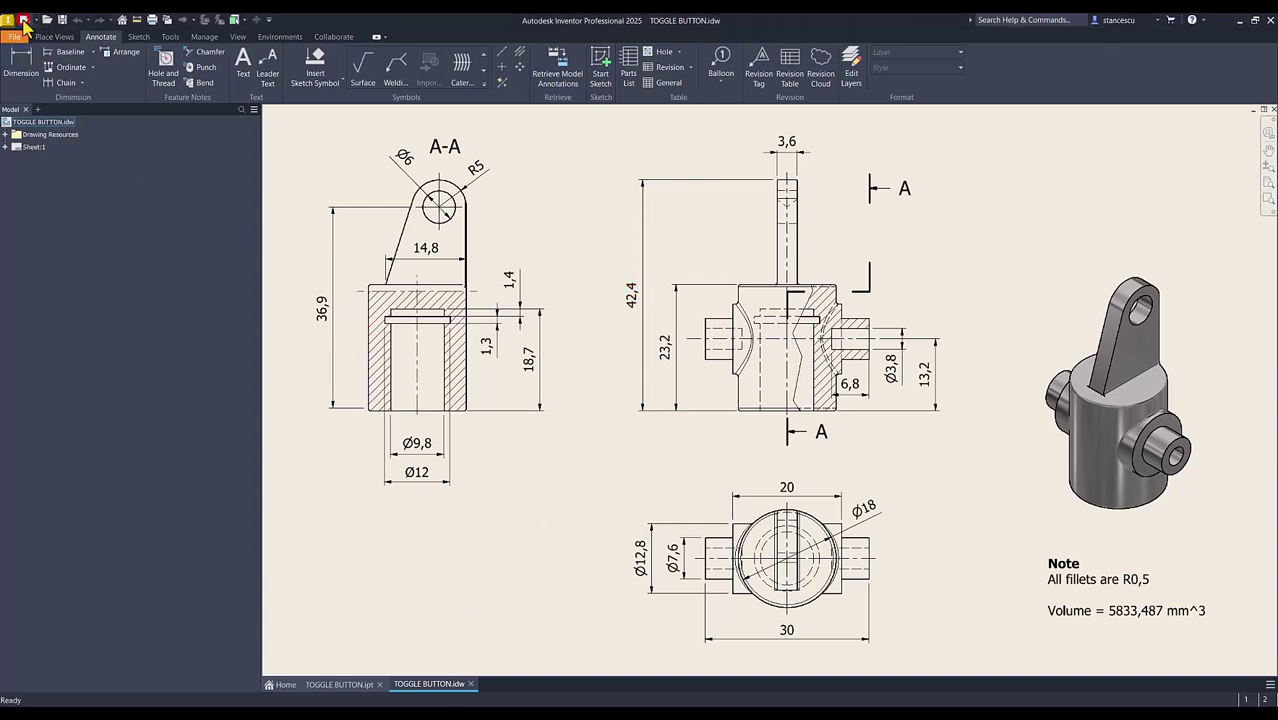
- Create a new part and start a 2D sketch on the horizontal XZ origin plane
click(24, 20)
double_click(549, 237)
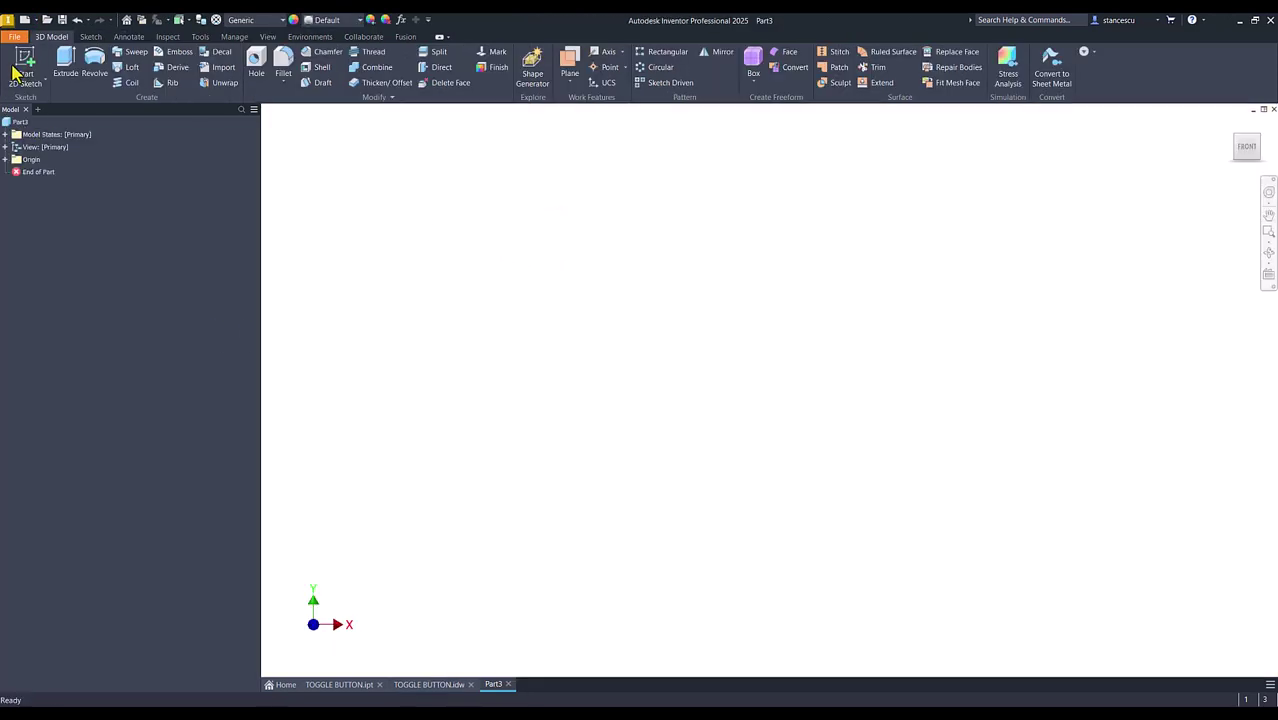
click(18, 70)
click(600, 371)
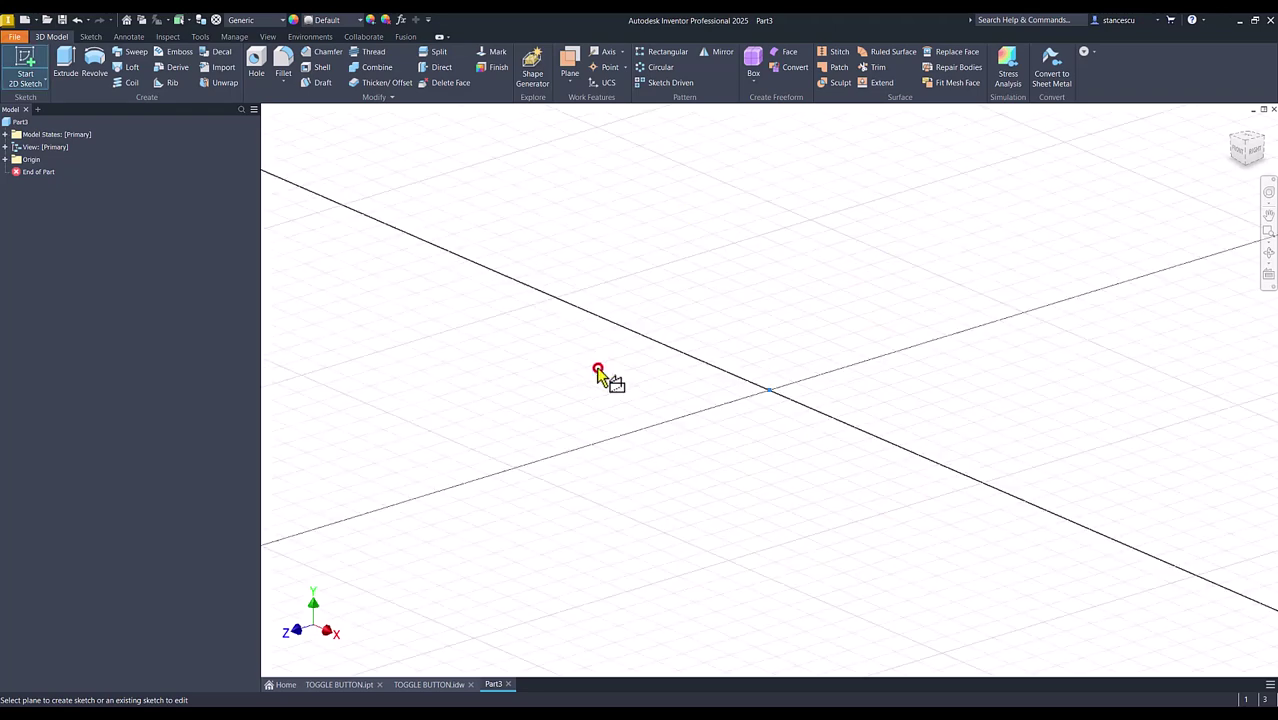
- Draw an 18 mm diameter circle centred on the origin and finish the sketch
click(104, 74)
click(769, 390)
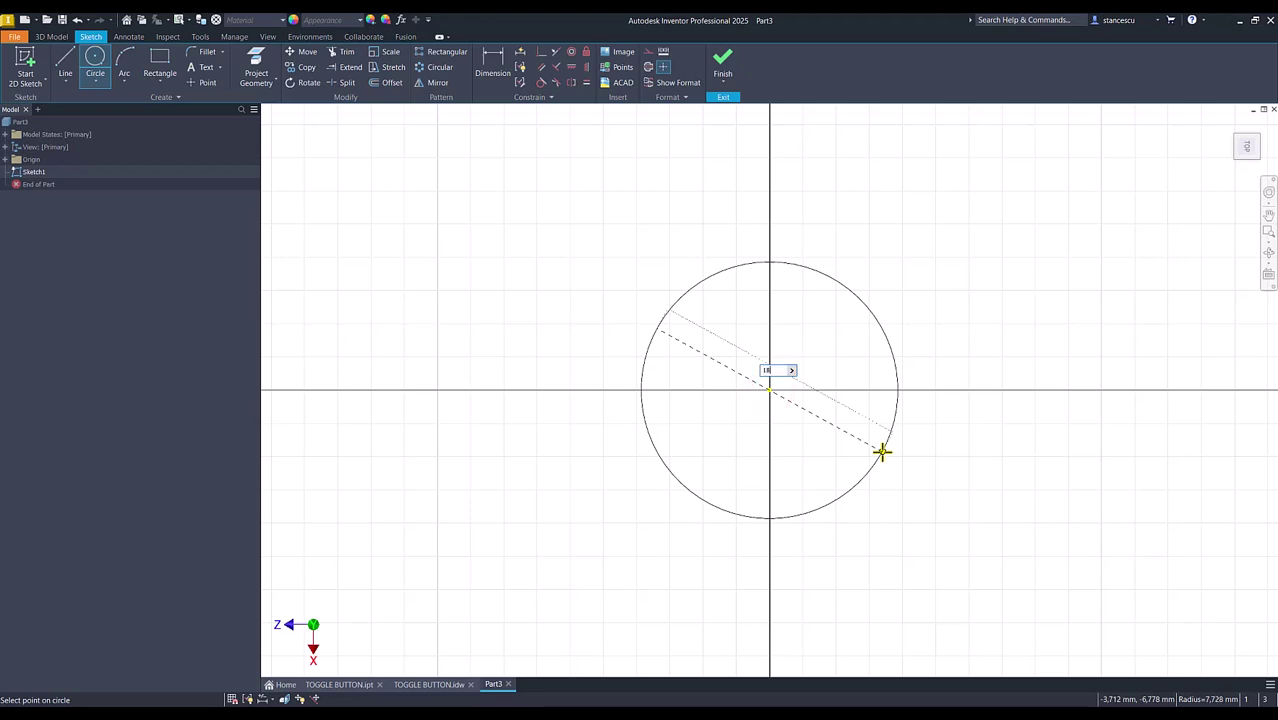
key(Return)
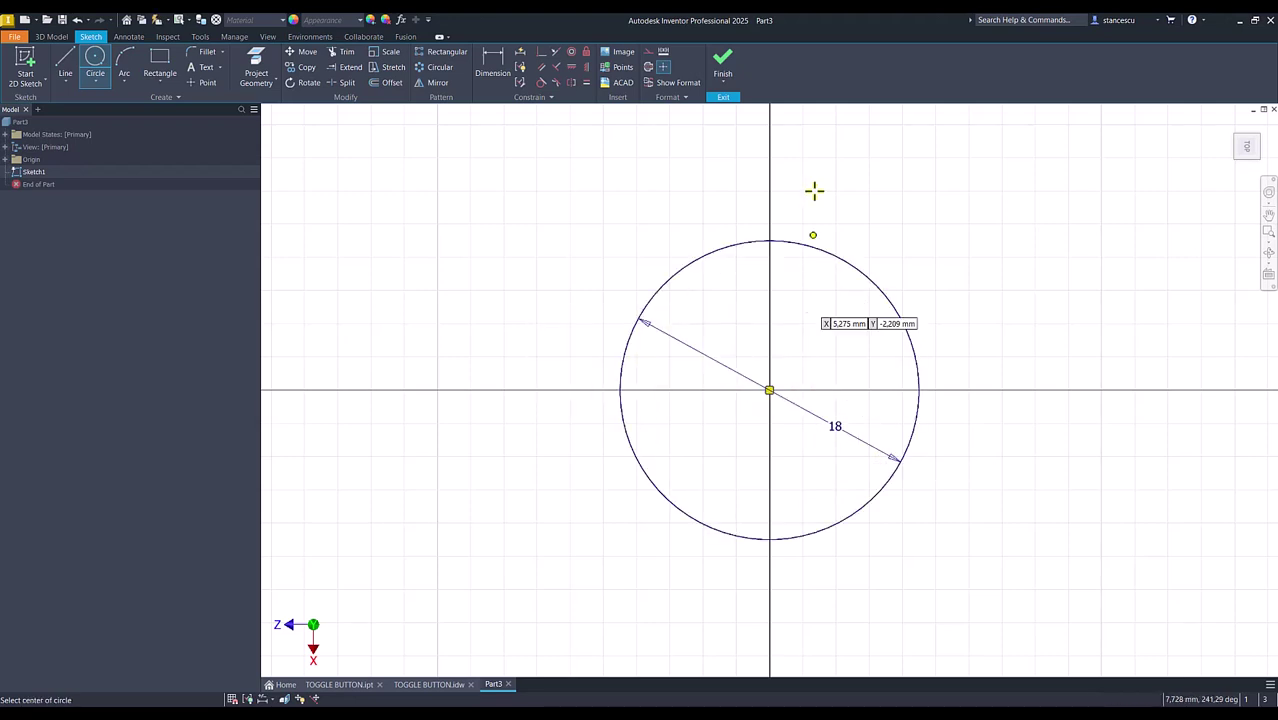
click(722, 62)
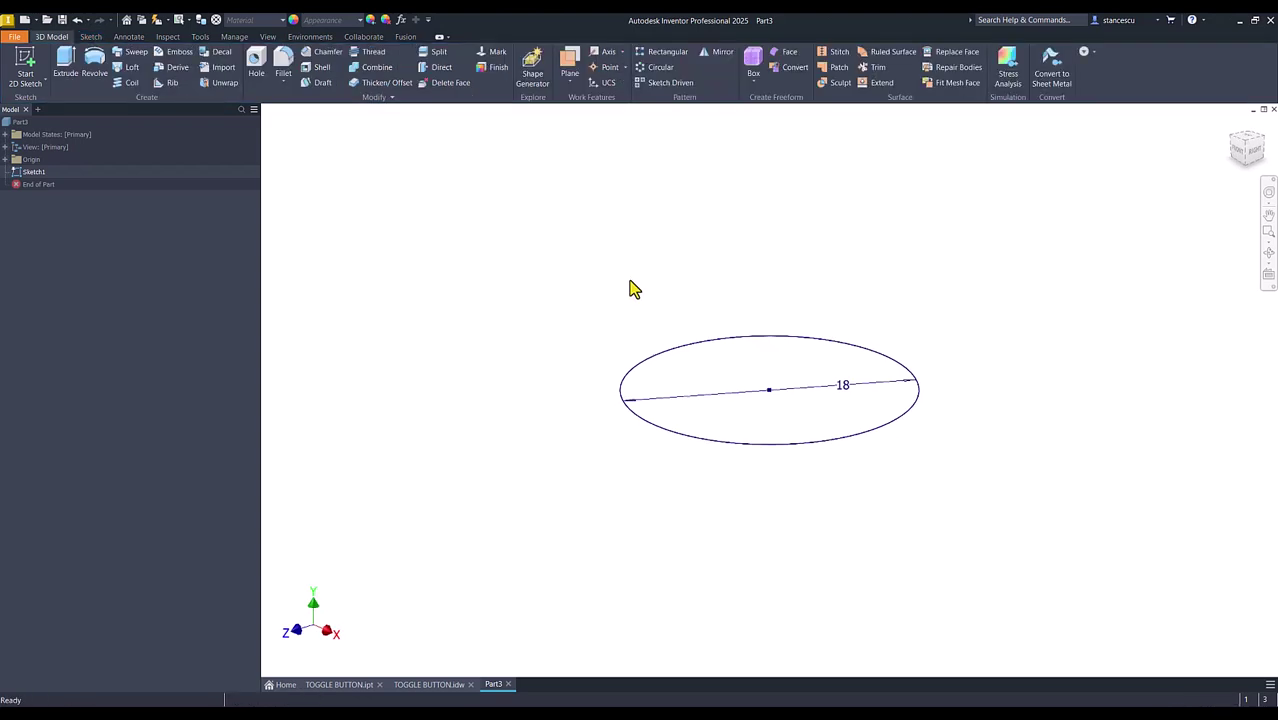
- Extrude the circle upward 42.4 mm into a solid cylinder
key(F6)
click(67, 62)
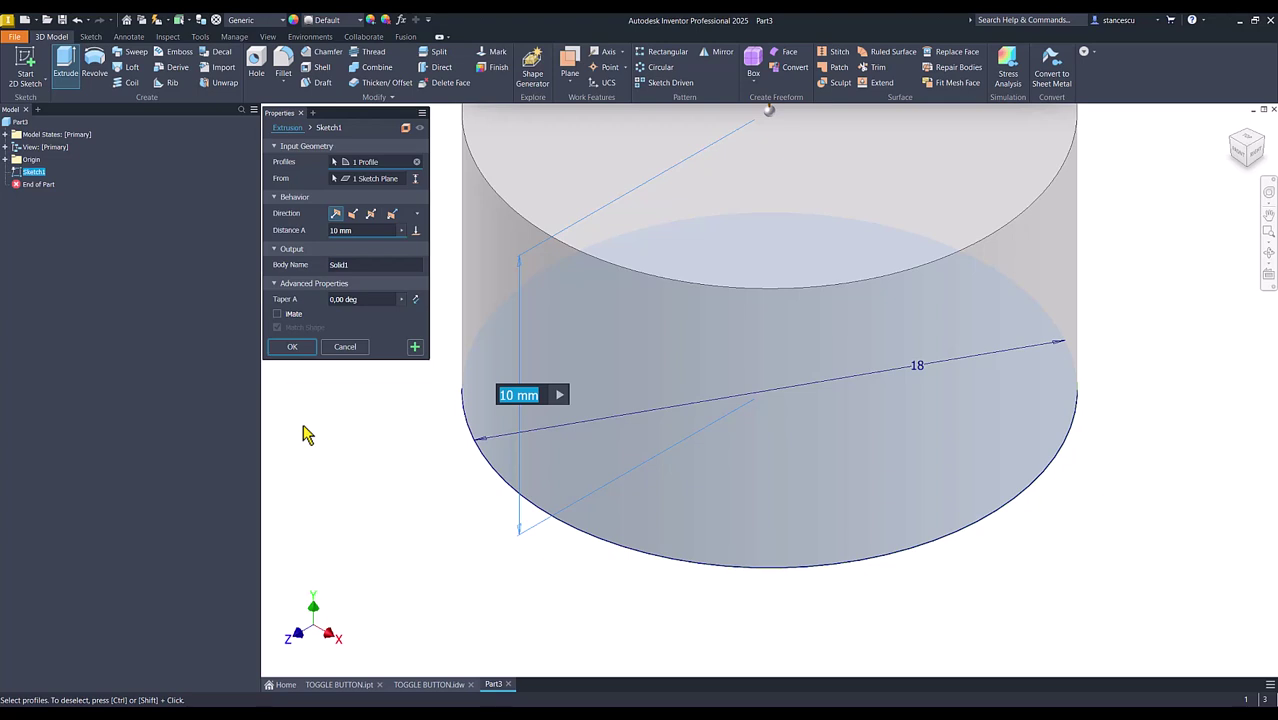
text(42,)
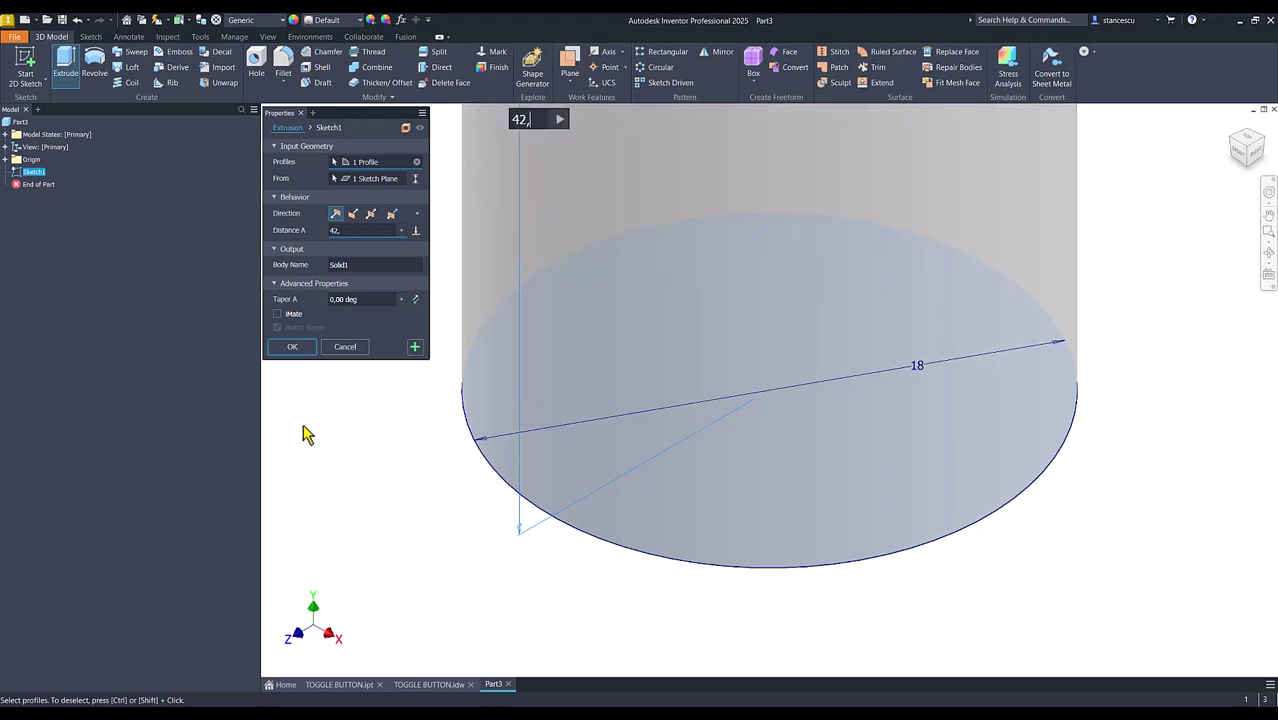
text(5)
key(Return)
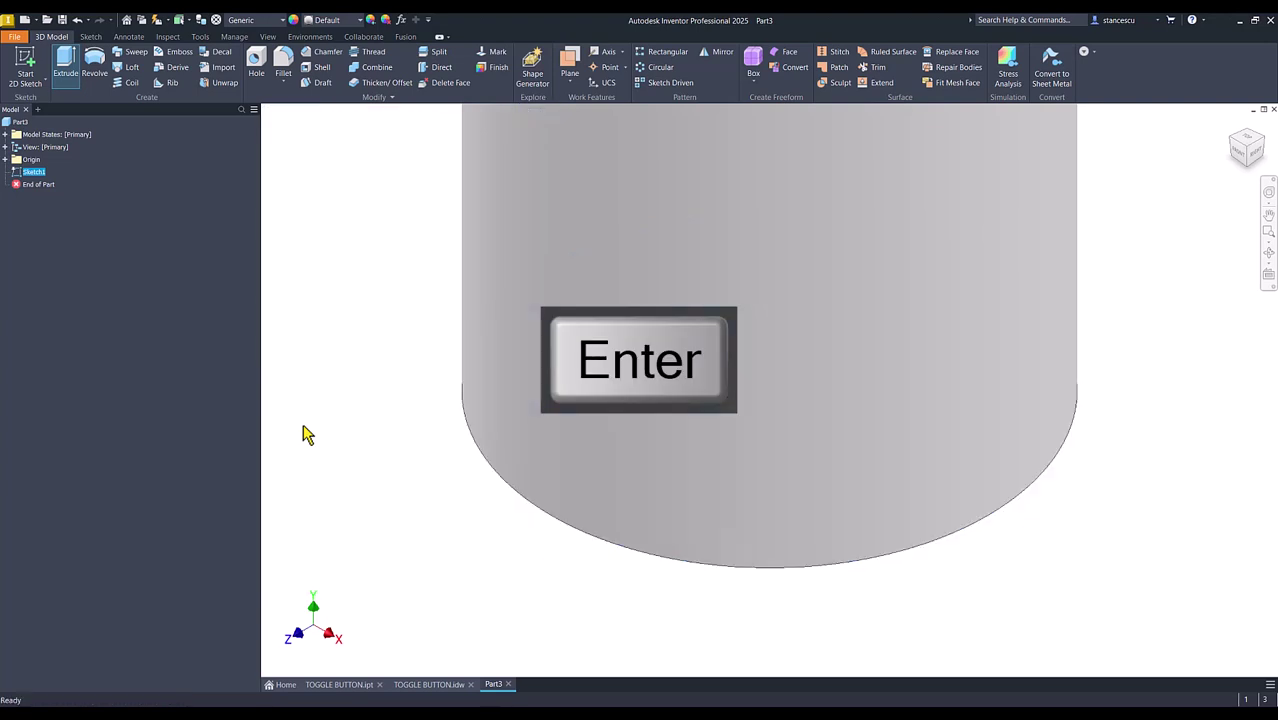
key(F6)
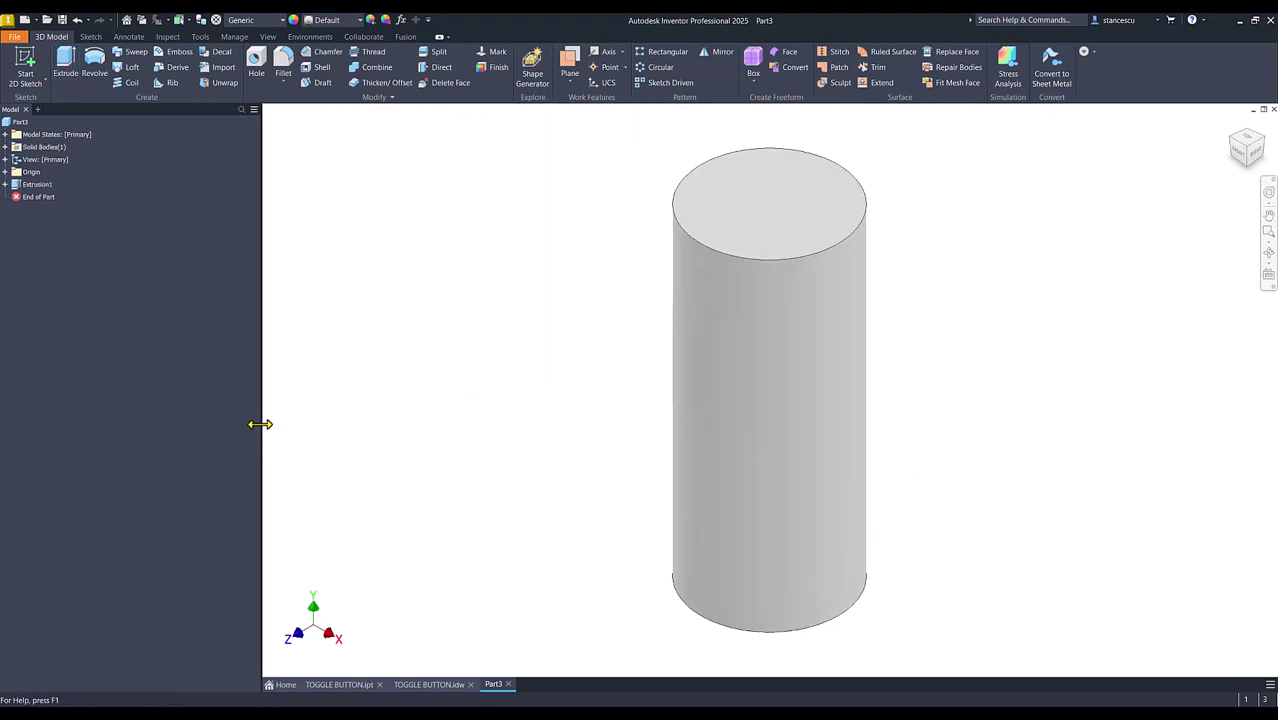
- Check the toggle button drawing, then sketch a narrow rectangle about 5 mm wide on the cylinder's top face, running past the circle at both ends
click(436, 684)
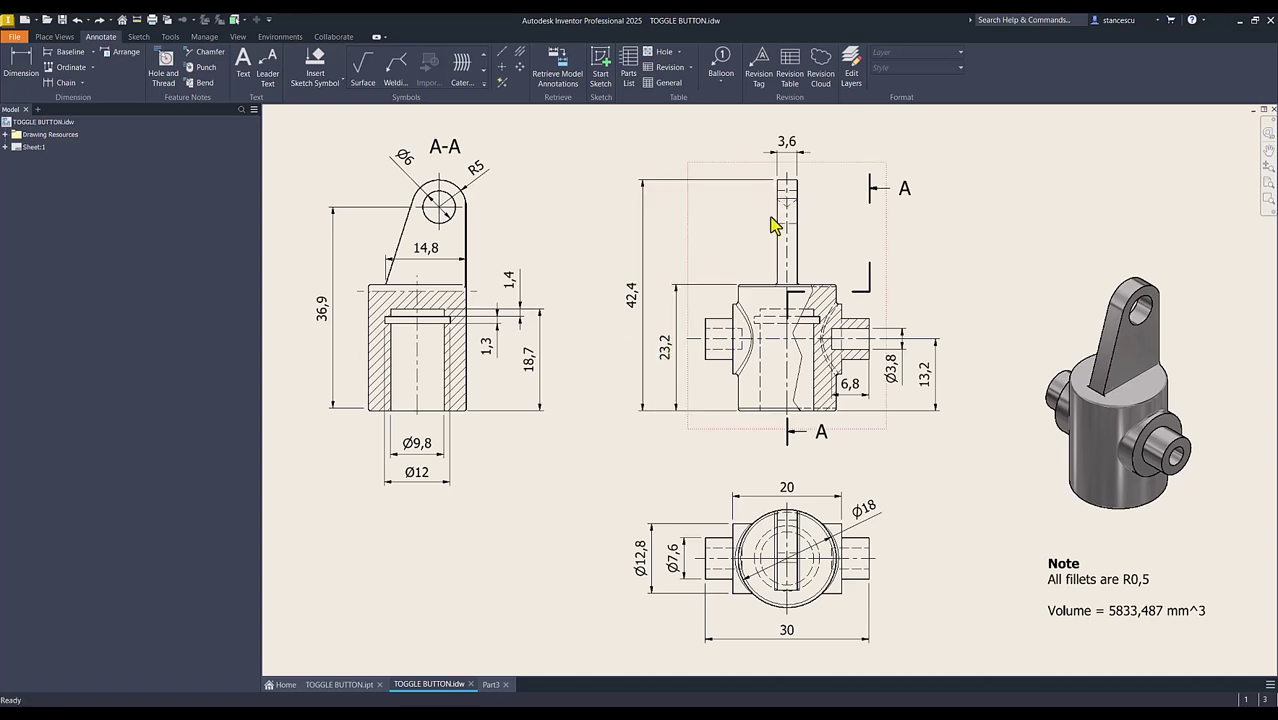
click(492, 684)
click(756, 214)
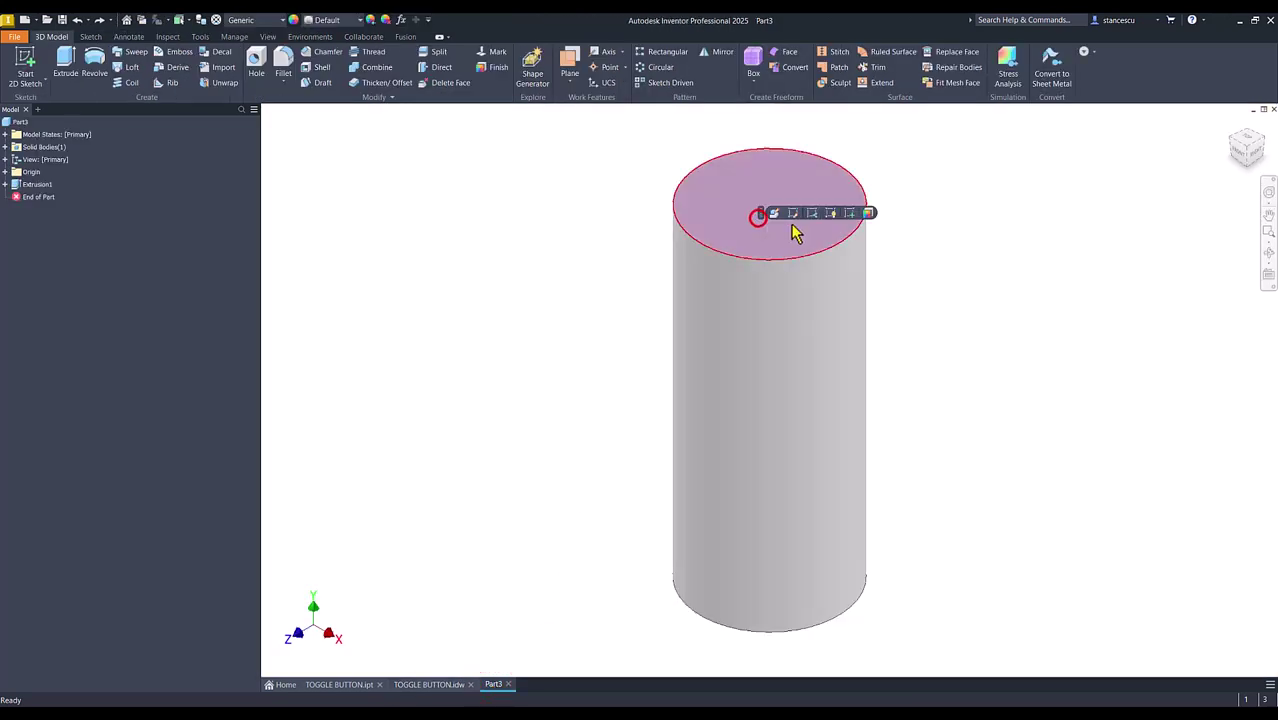
click(849, 213)
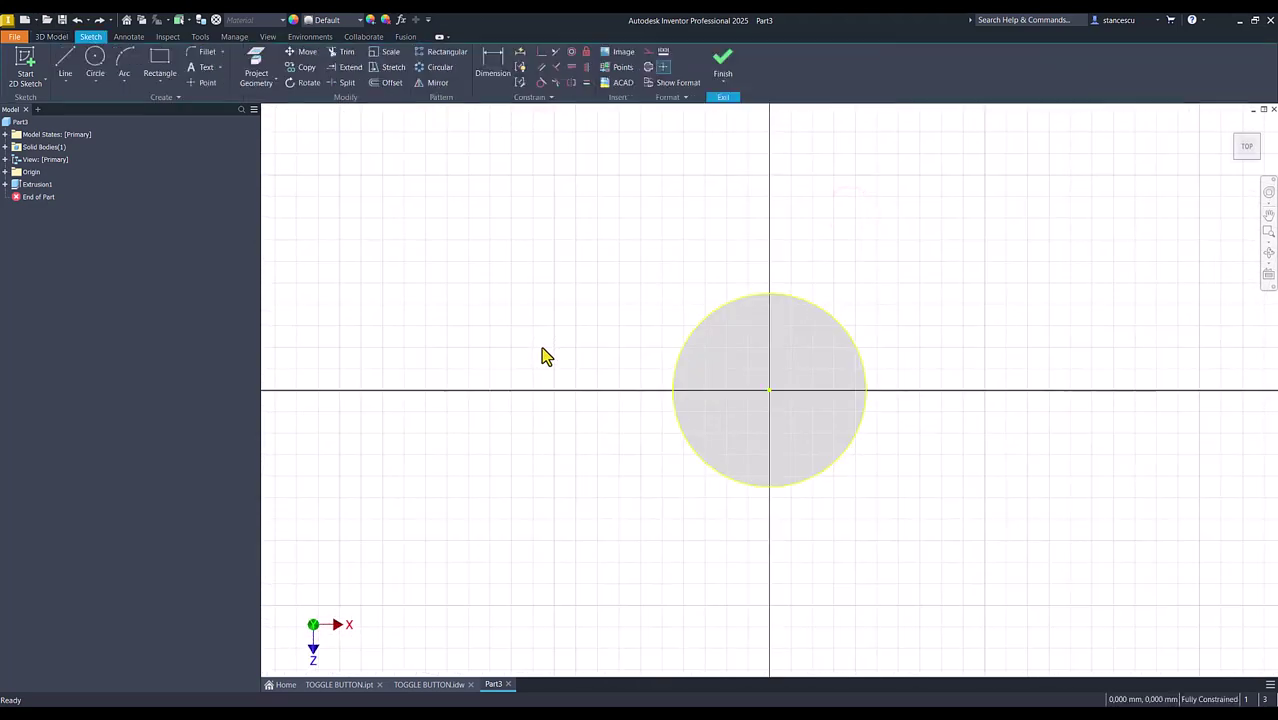
click(160, 62)
click(742, 272)
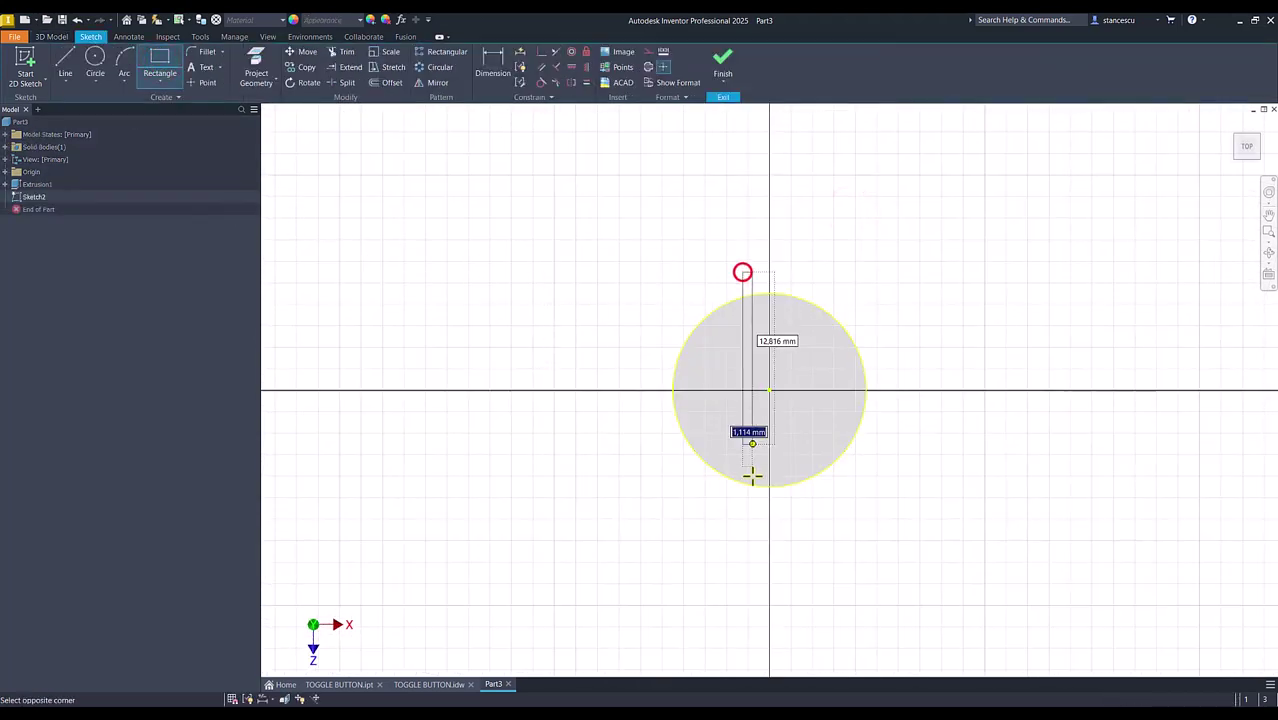
click(795, 529)
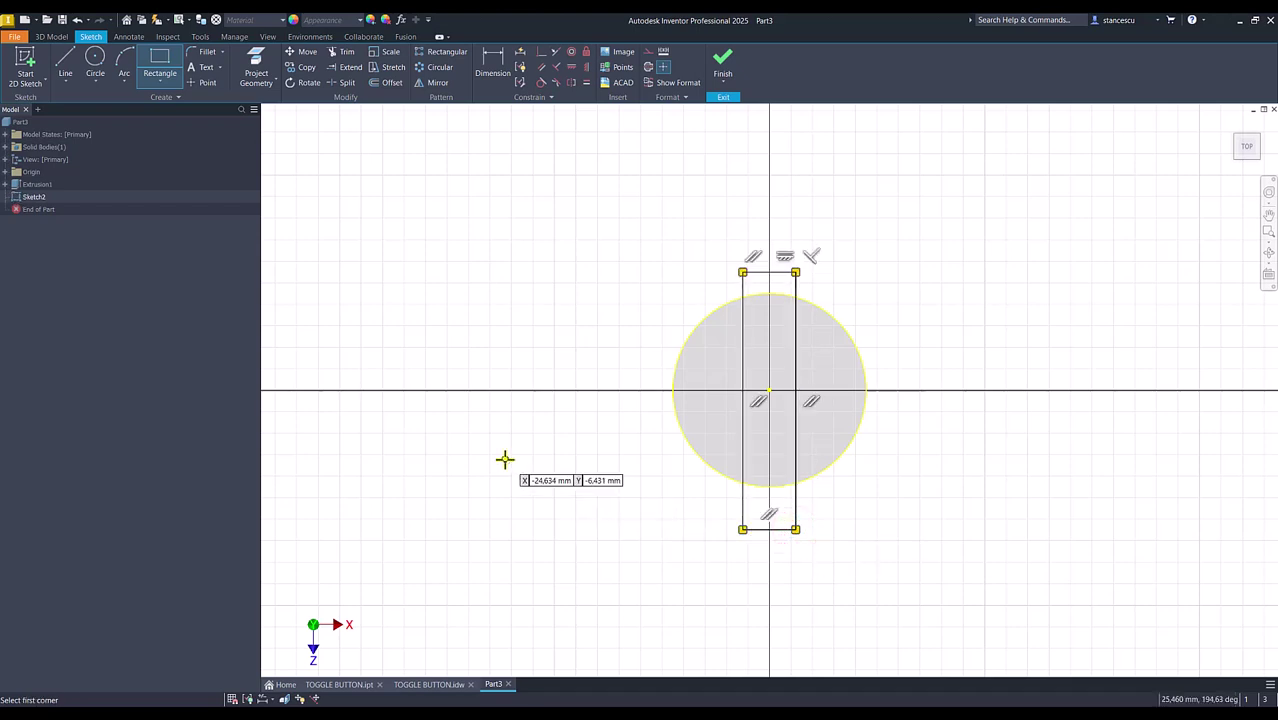
- Centre the rectangle on the origin by aligning its long side's midpoint horizontally and its short side's midpoint vertically with the centre point
click(571, 67)
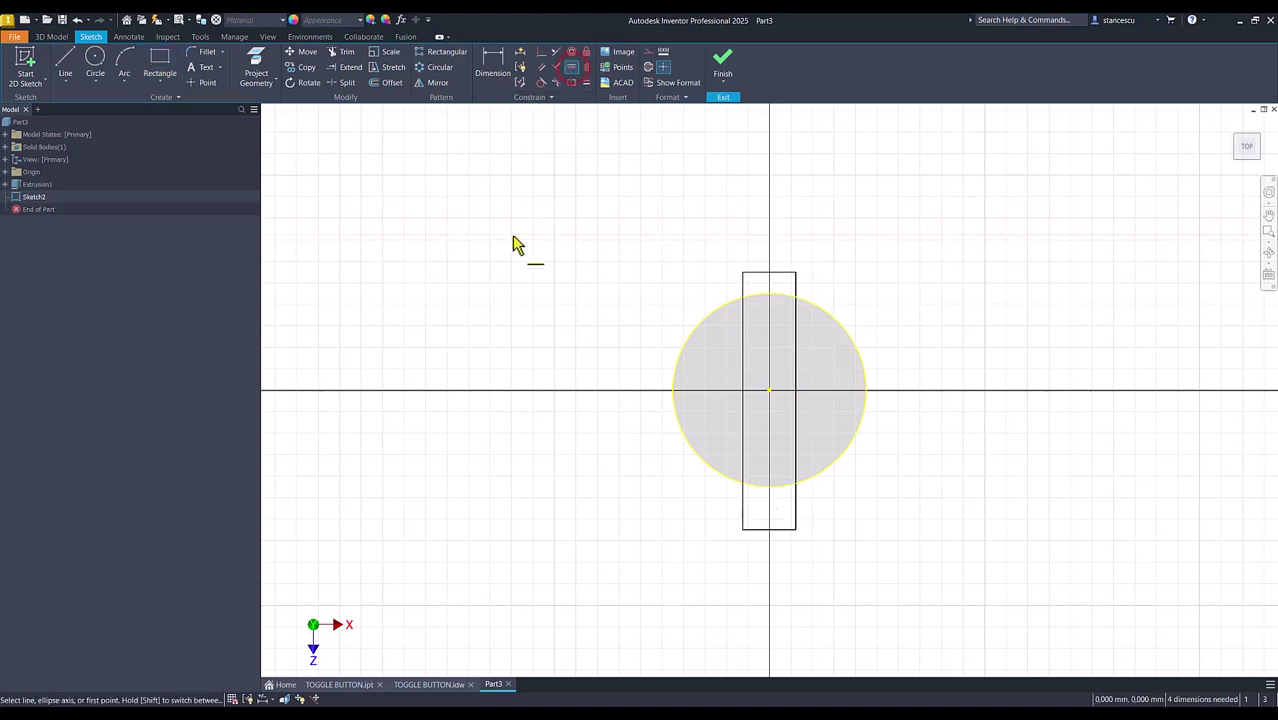
click(793, 400)
click(769, 390)
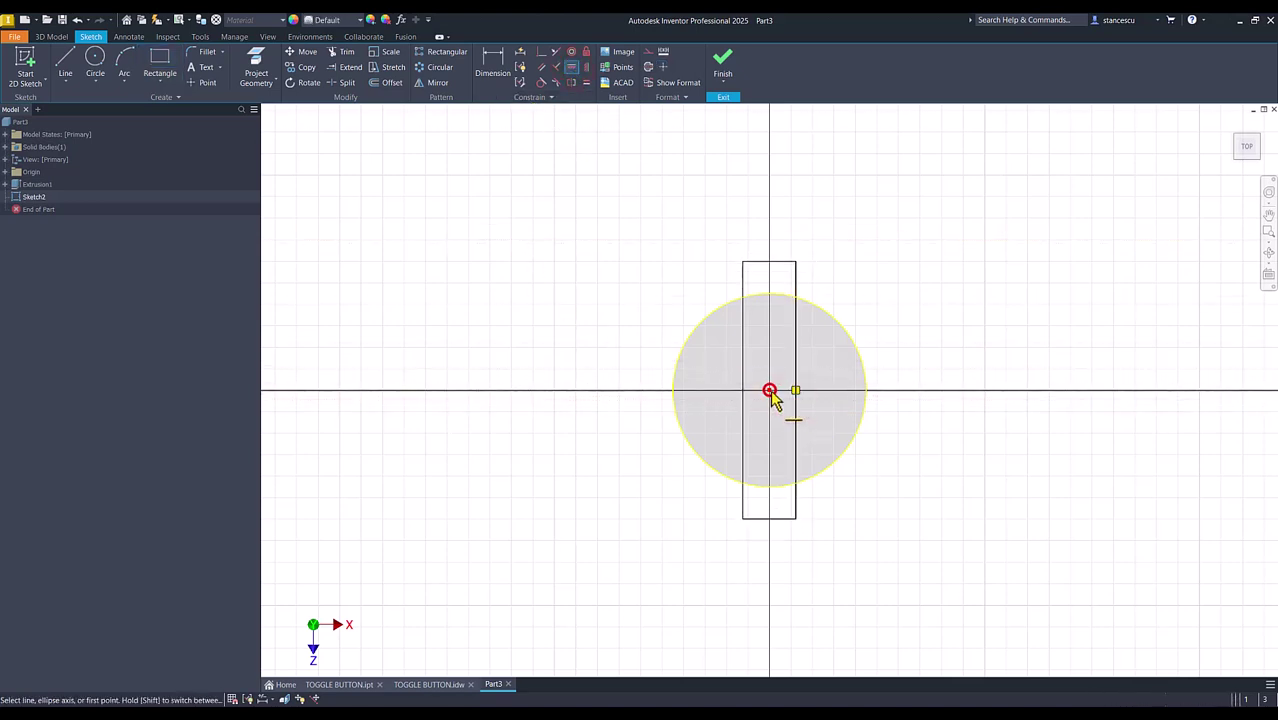
click(587, 68)
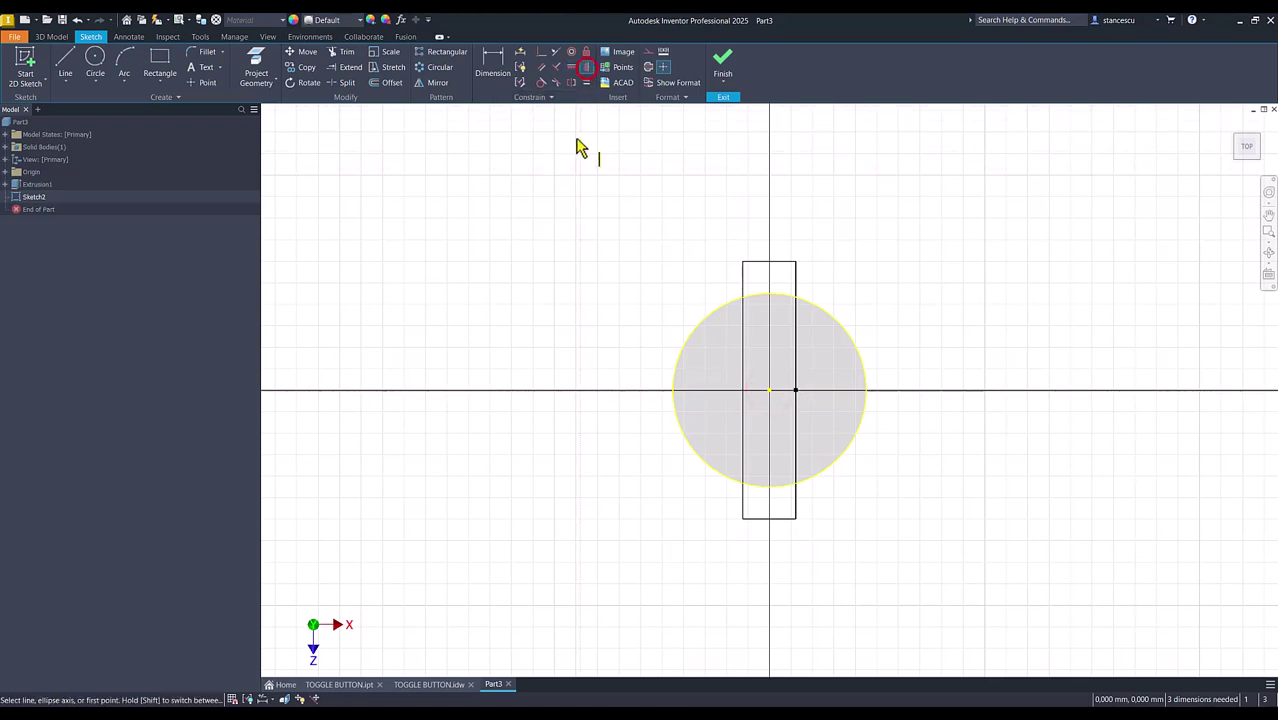
click(769, 261)
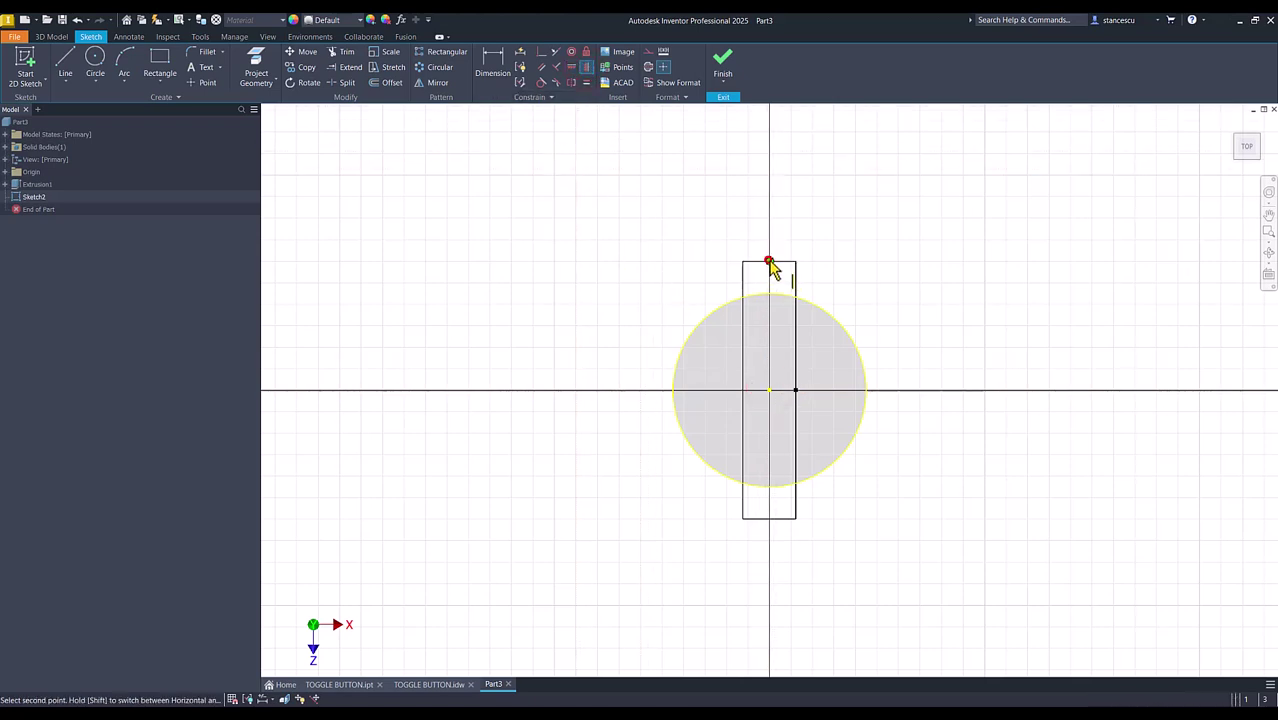
click(769, 390)
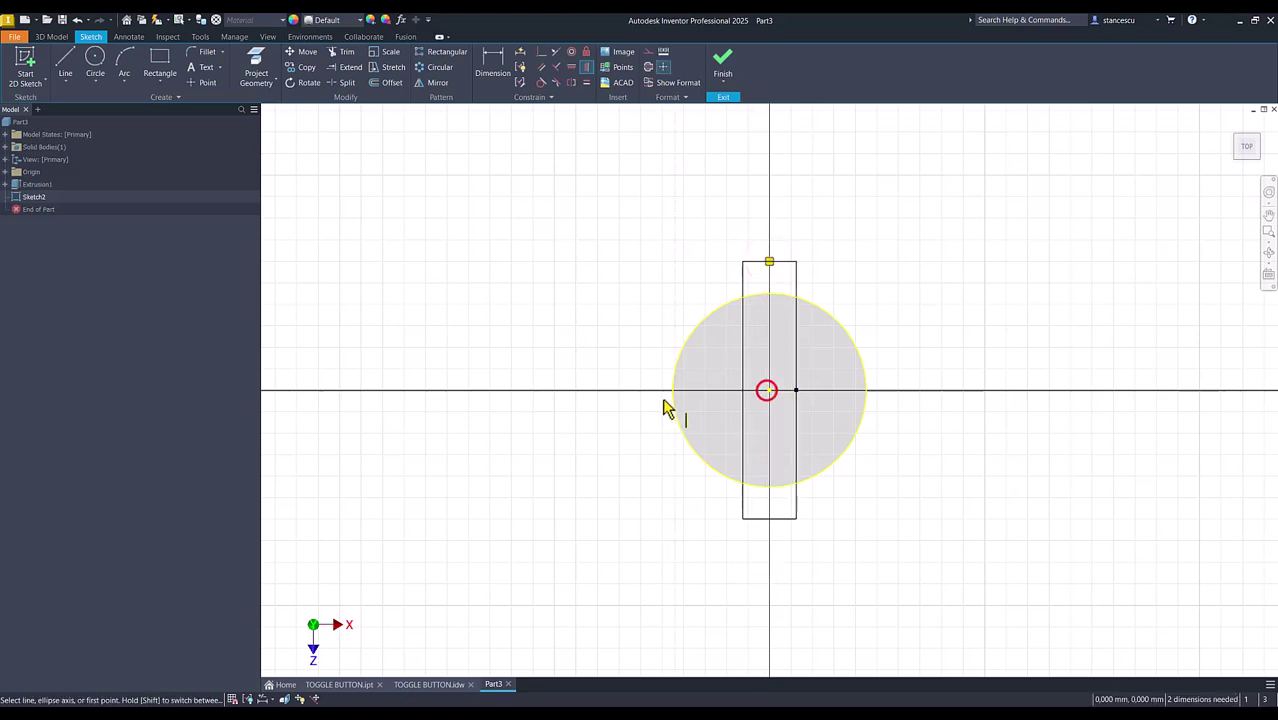
- Make the rectangle's short edge tangent to the projected circle of the cylinder's top face
click(541, 83)
click(761, 295)
click(760, 295)
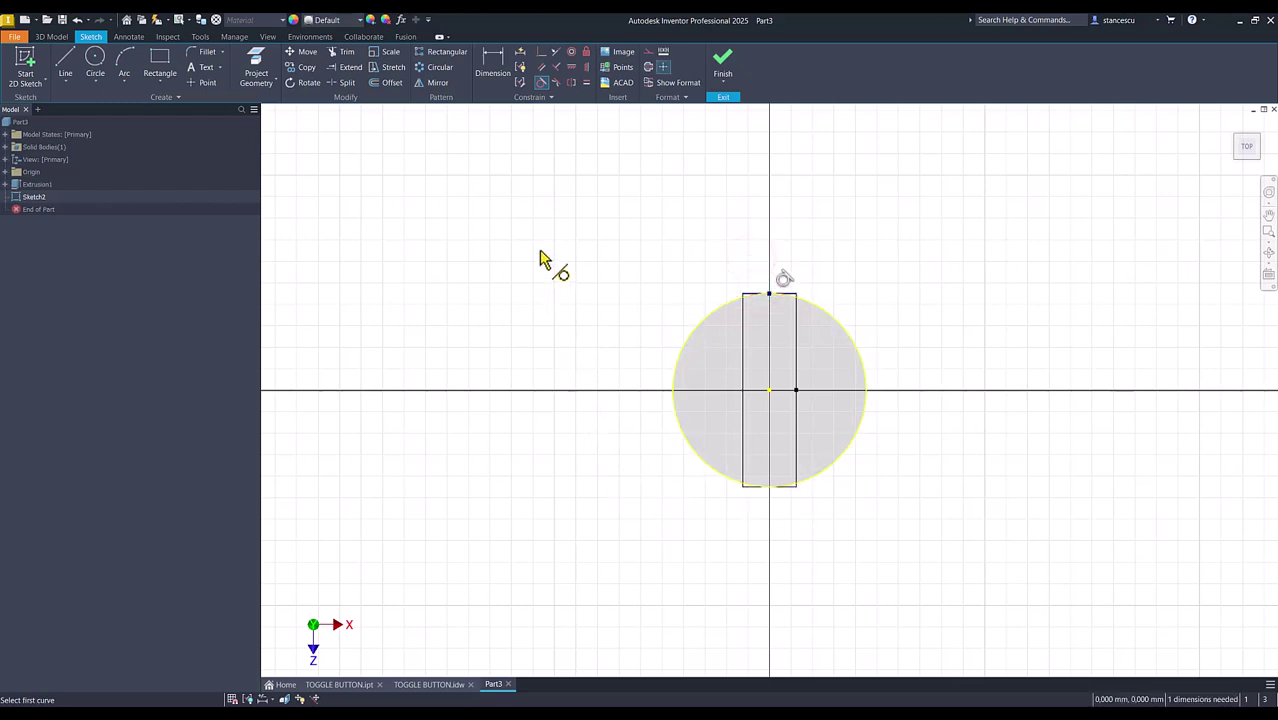
- Dimension the distance between the rectangle's two long sides as 3.6 mm and finish the sketch
click(492, 60)
click(740, 327)
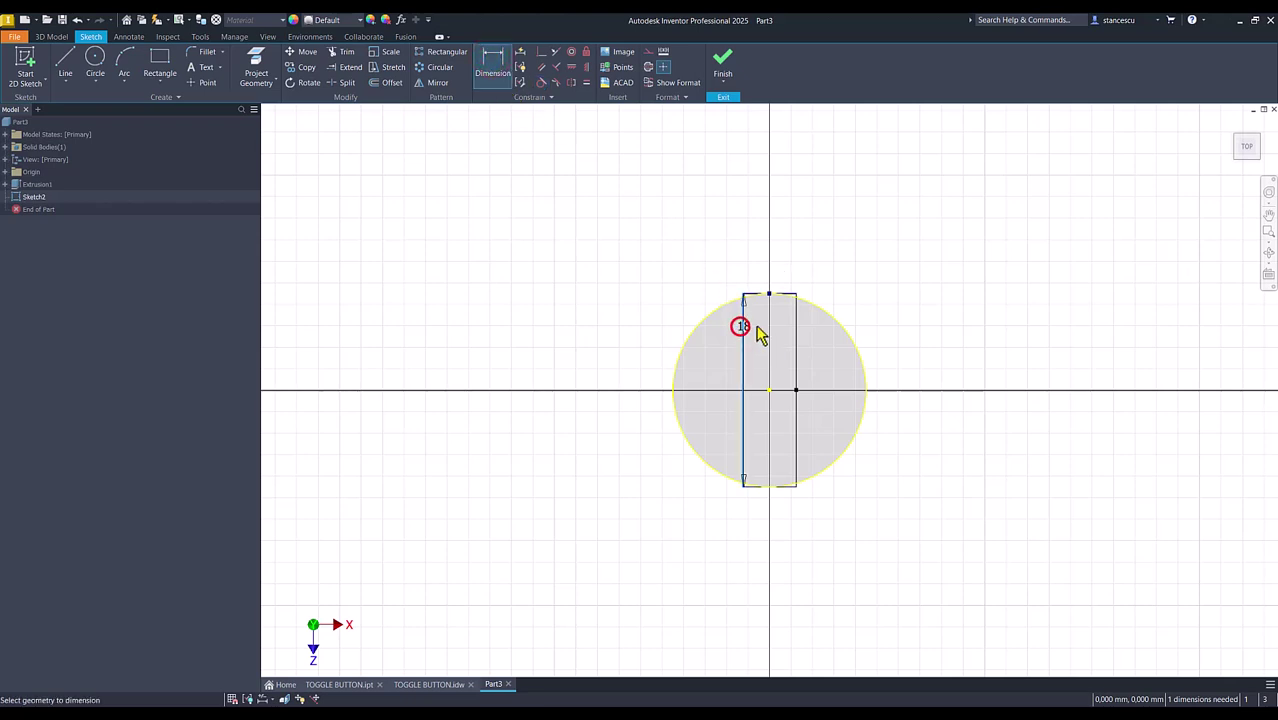
click(798, 346)
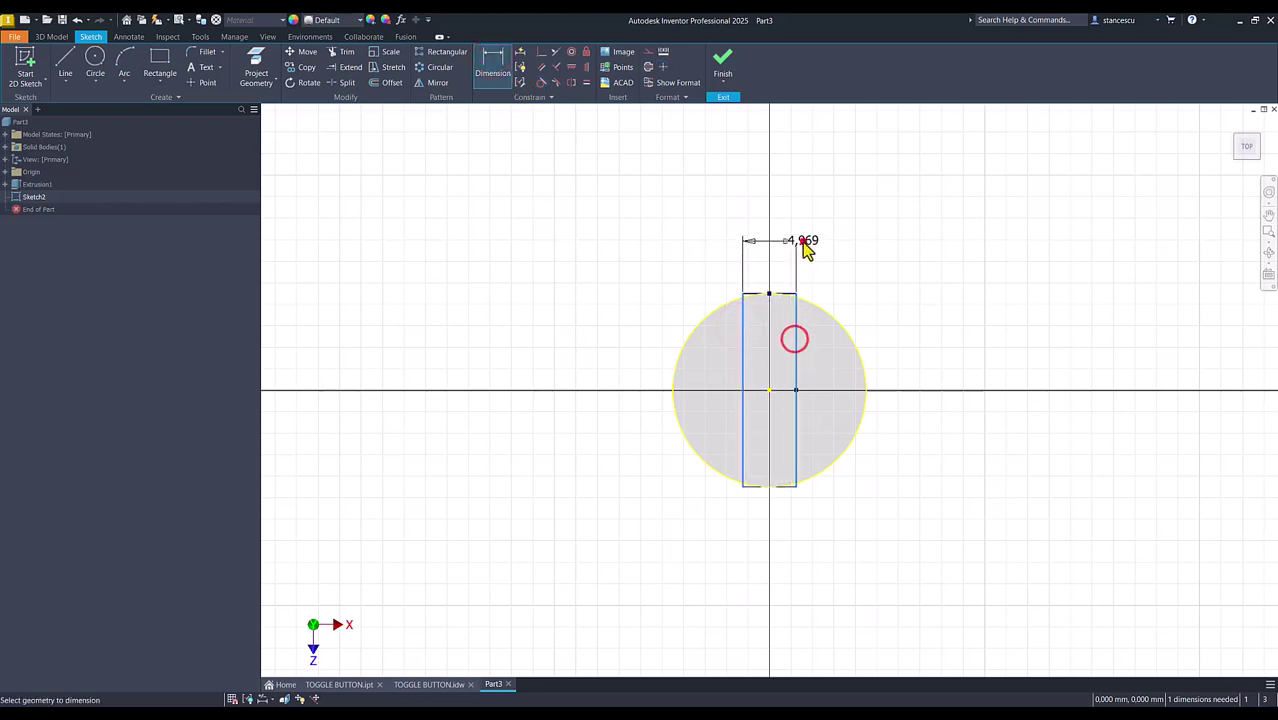
click(806, 248)
text(3,6)
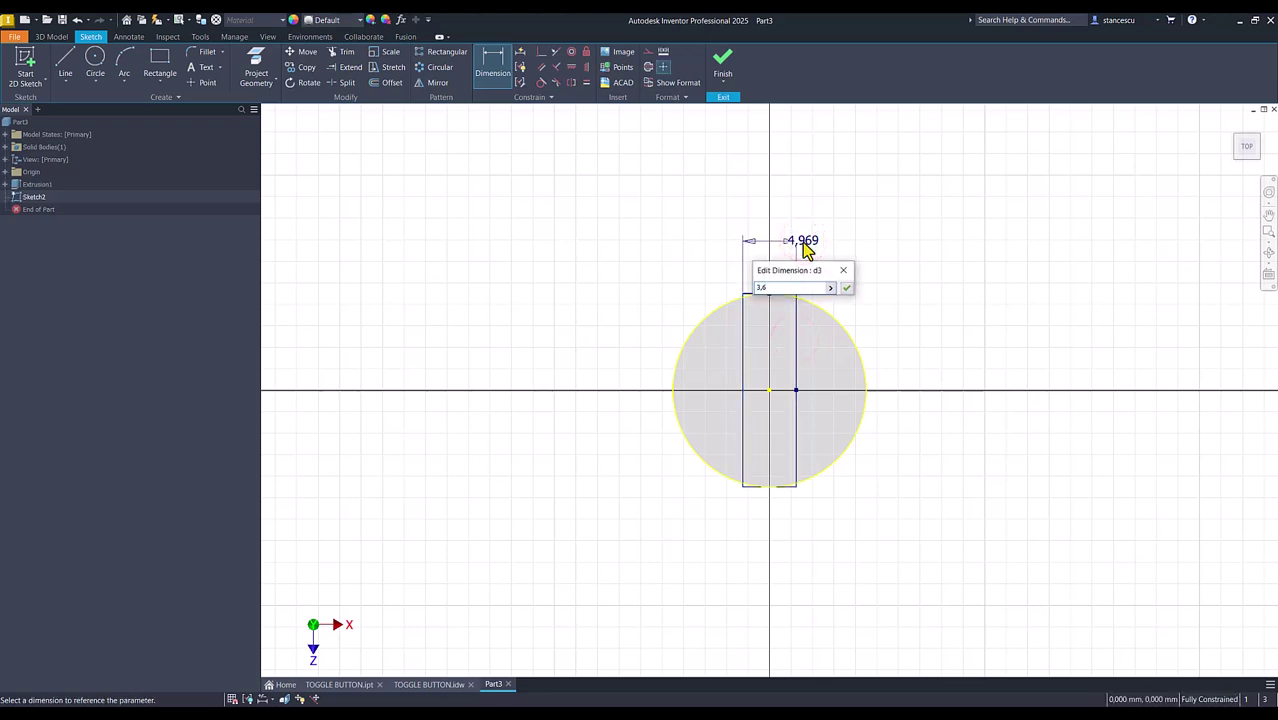
key(Return)
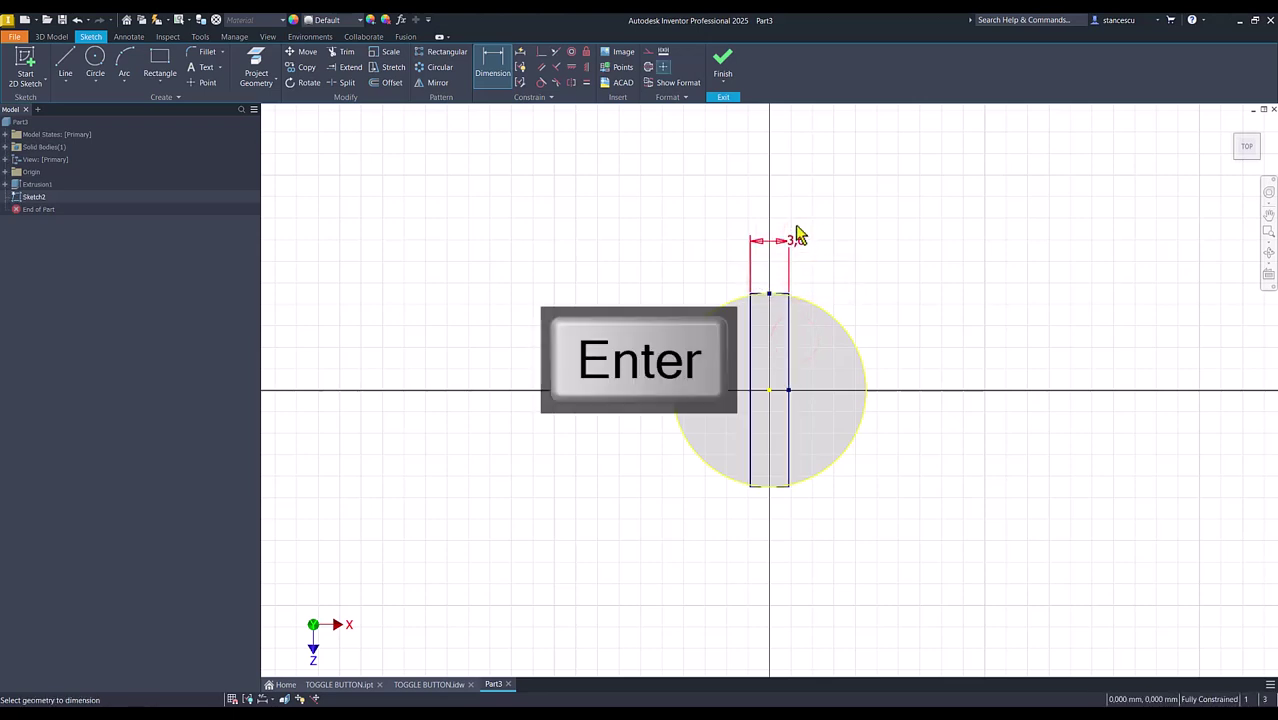
click(724, 66)
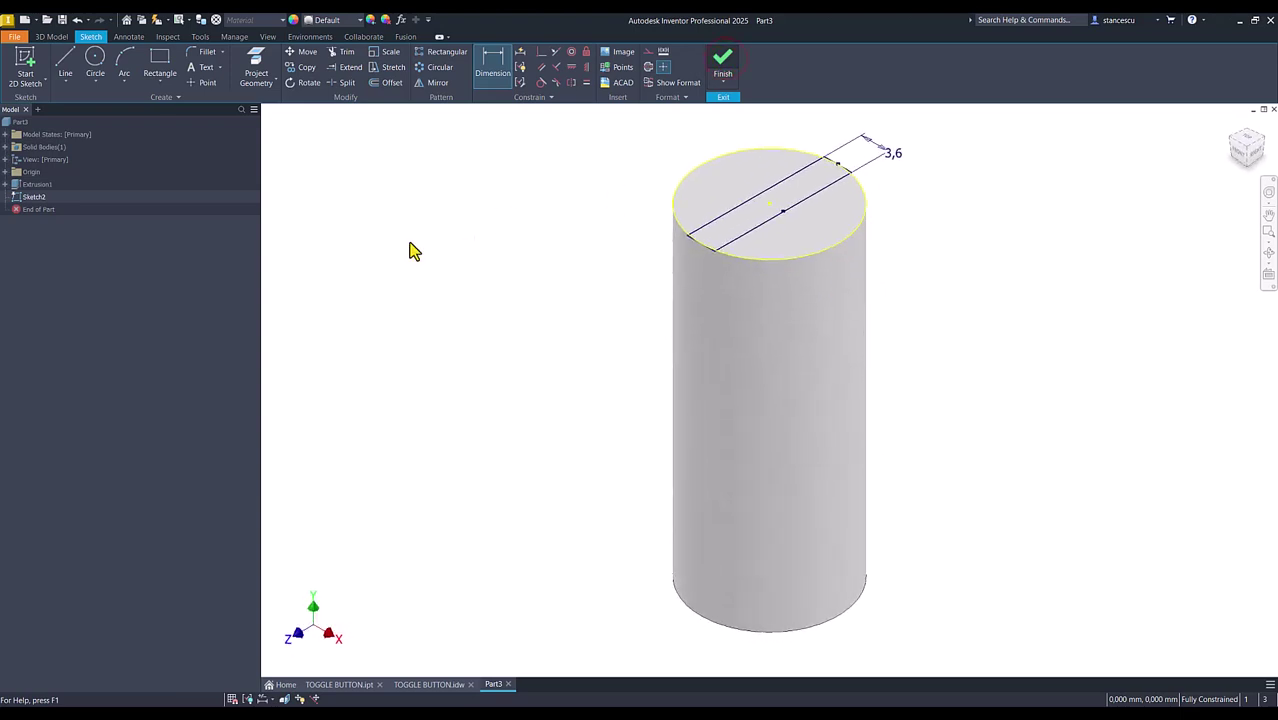
- Cut the two circle segments beside the rectangle downward by 42.4 mm - 23.2 mm, leaving a thin central web
click(63, 64)
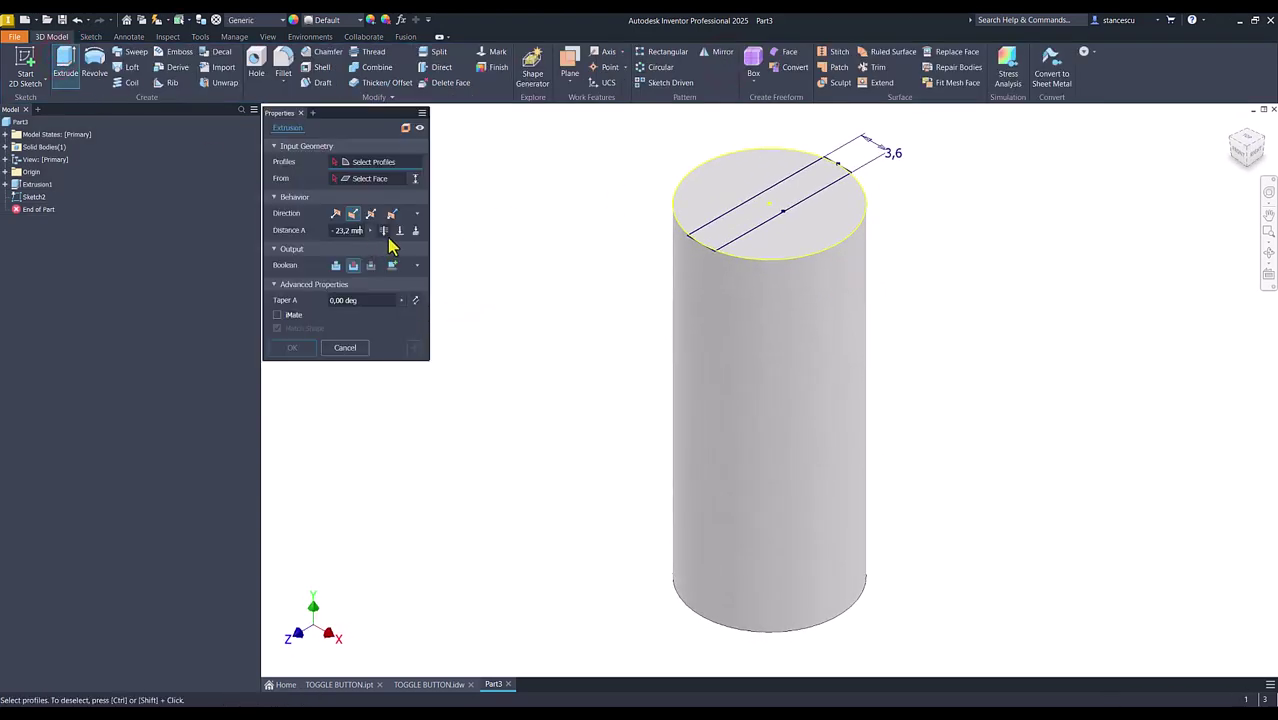
click(724, 198)
click(781, 229)
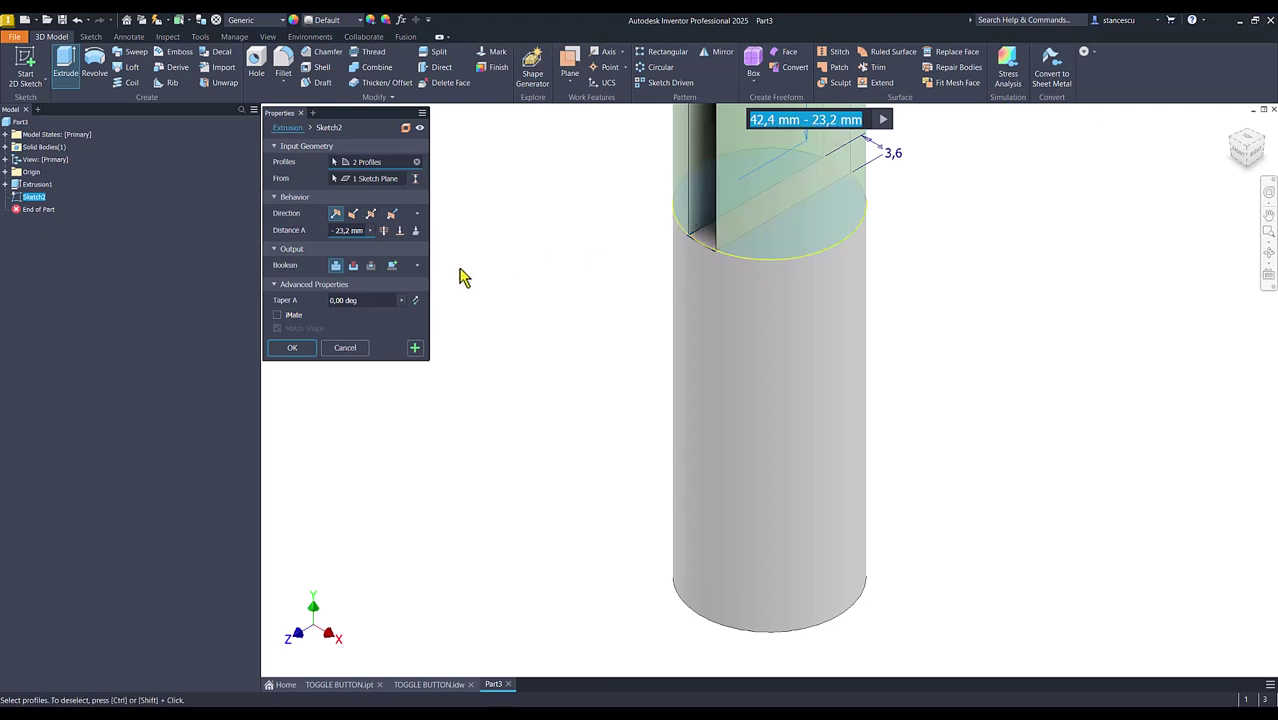
click(351, 267)
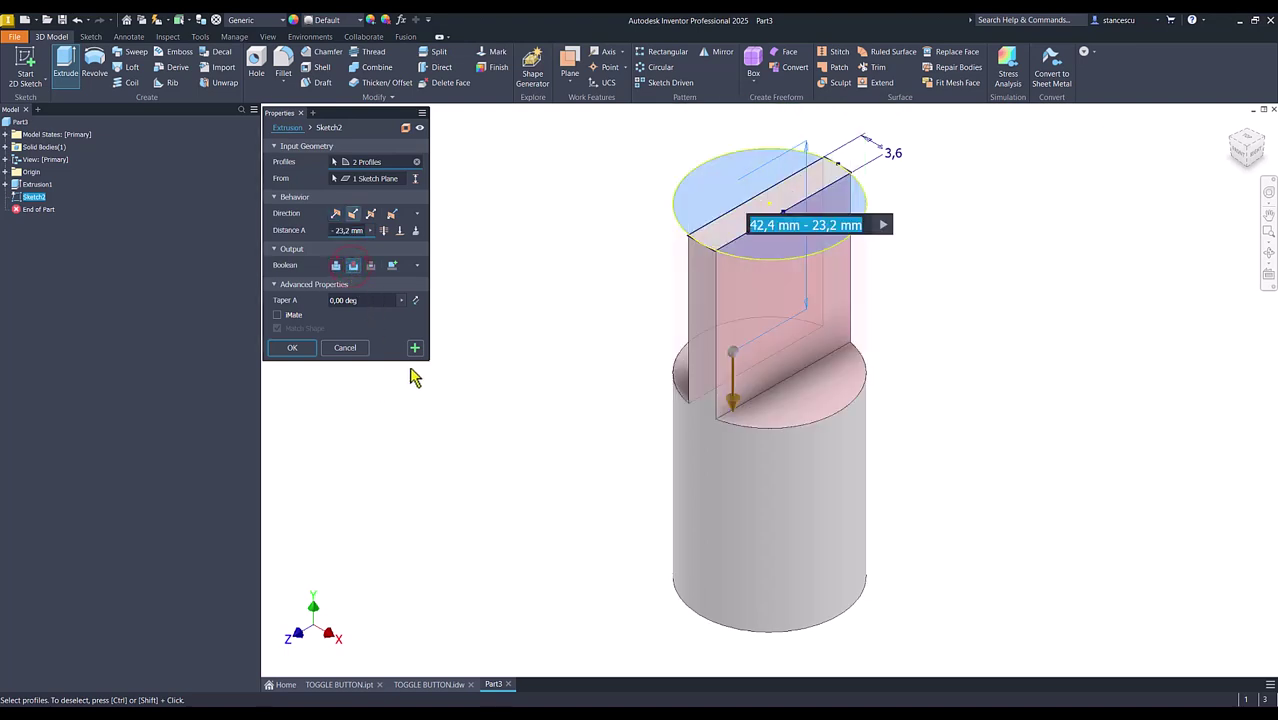
click(290, 349)
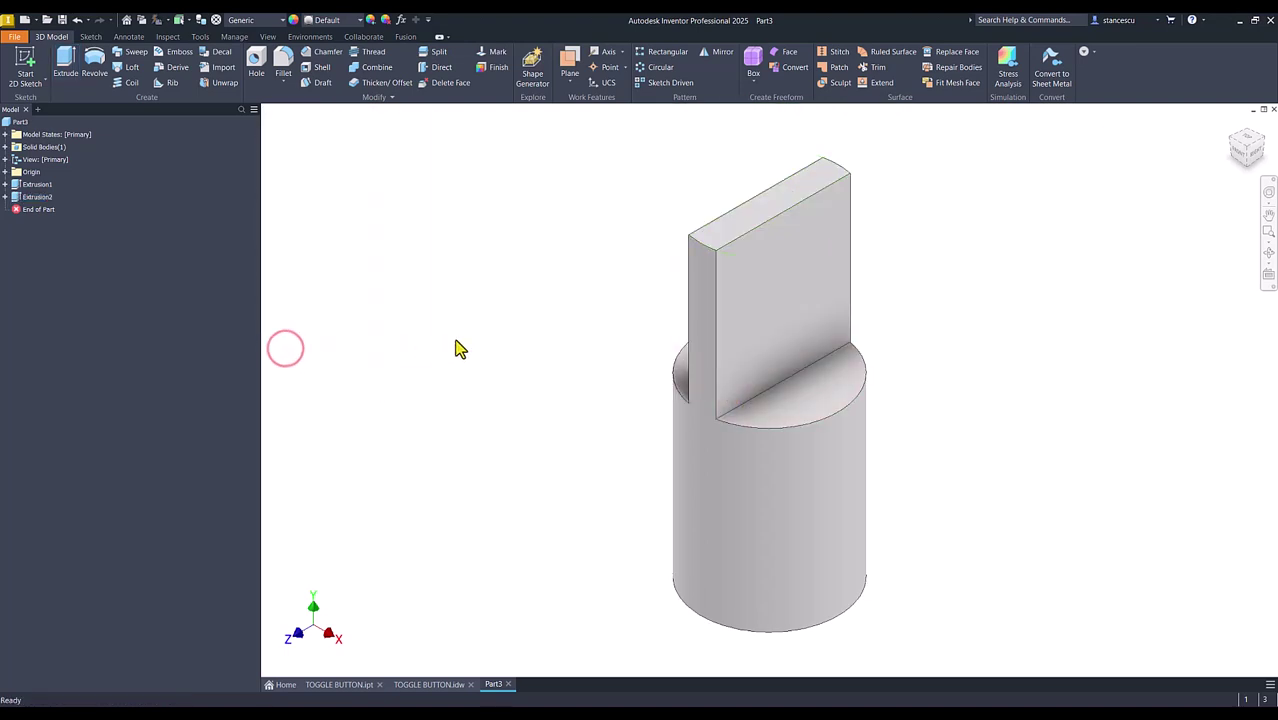
- Examine the lug outline and its 14.8 mm base dimension in section A-A of the toggle button drawing
click(428, 686)
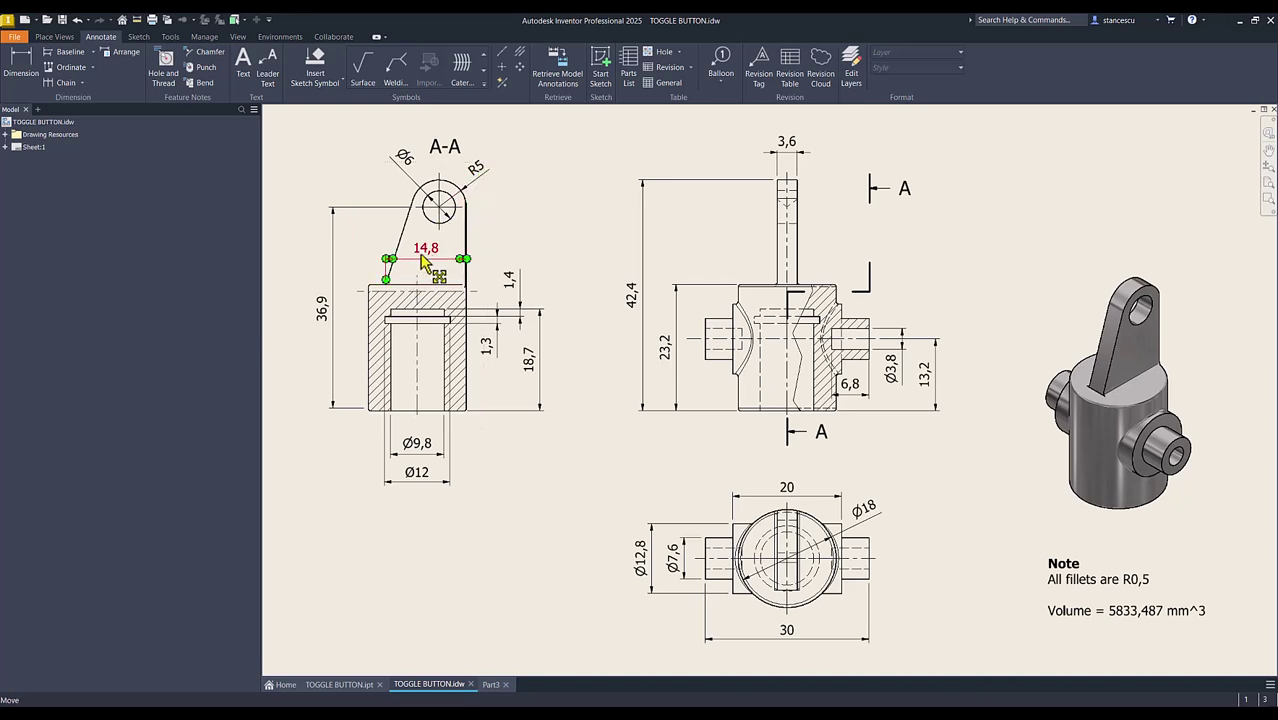
scroll(422, 276, up, 3)
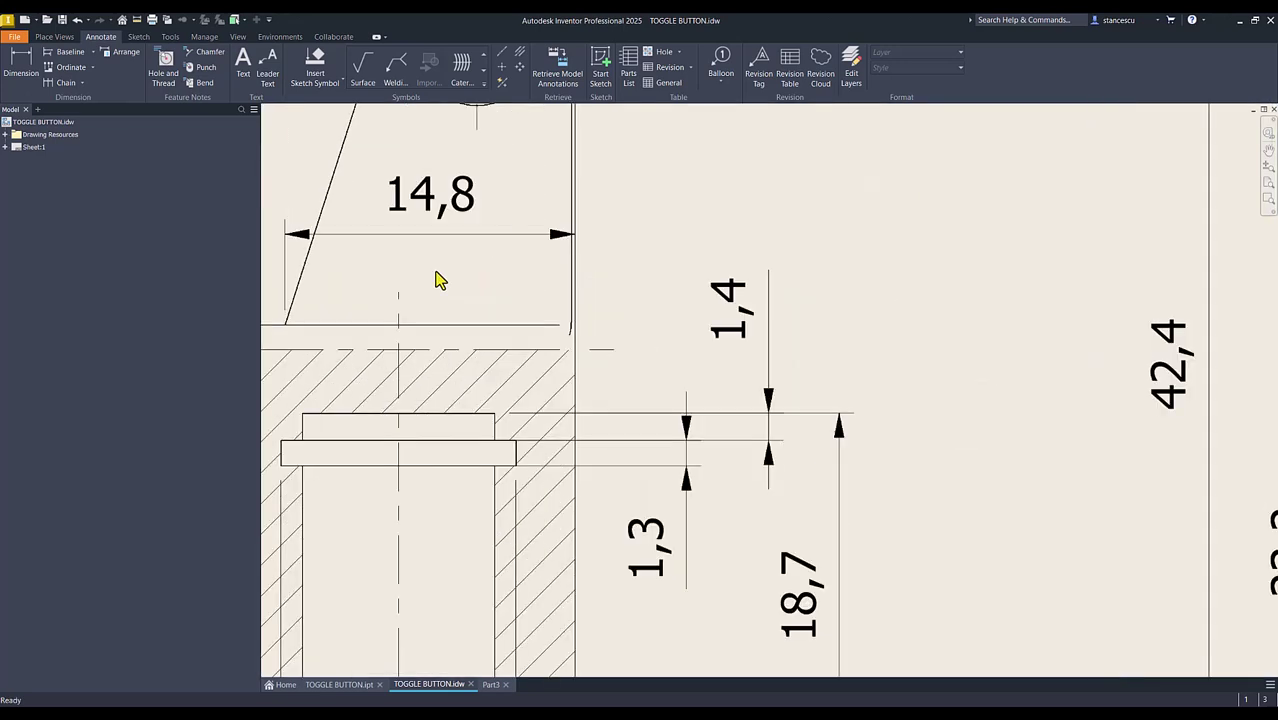
mouse_move(450, 310)
middle_down()
mouse_move(571, 305)
mouse_move(650, 323)
middle_up()
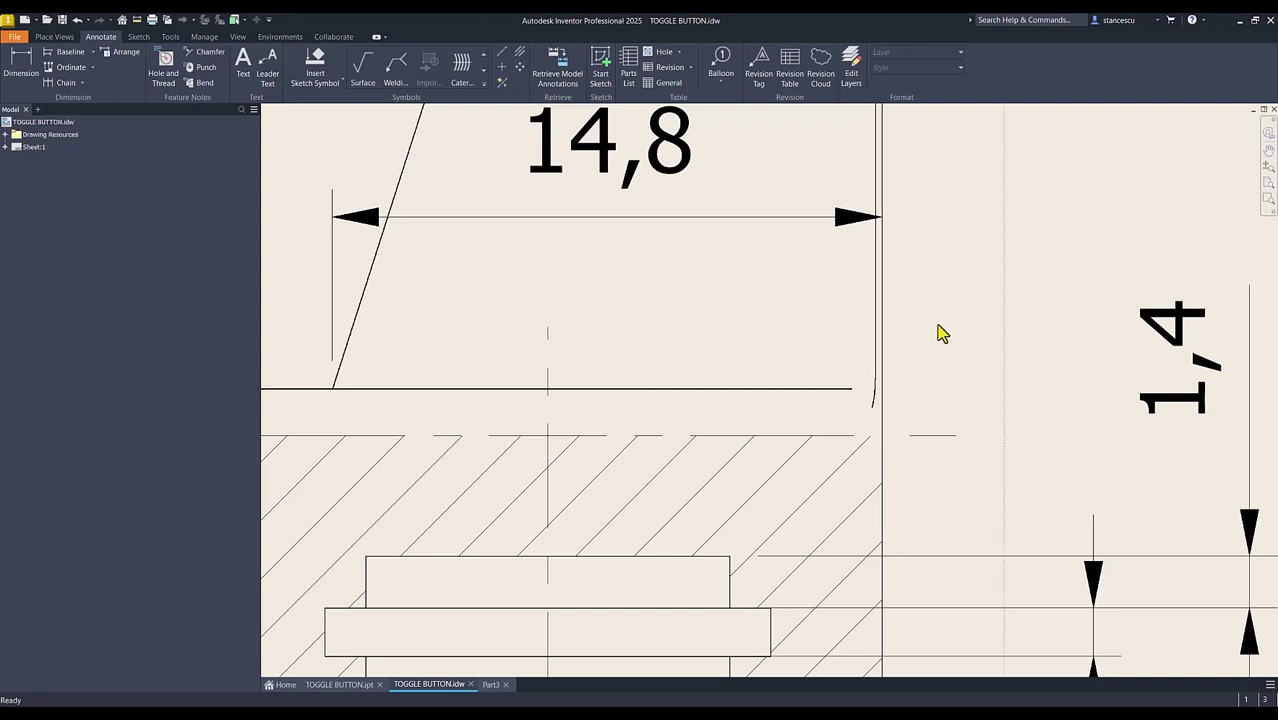
scroll(939, 337, down, 10)
key(Home)
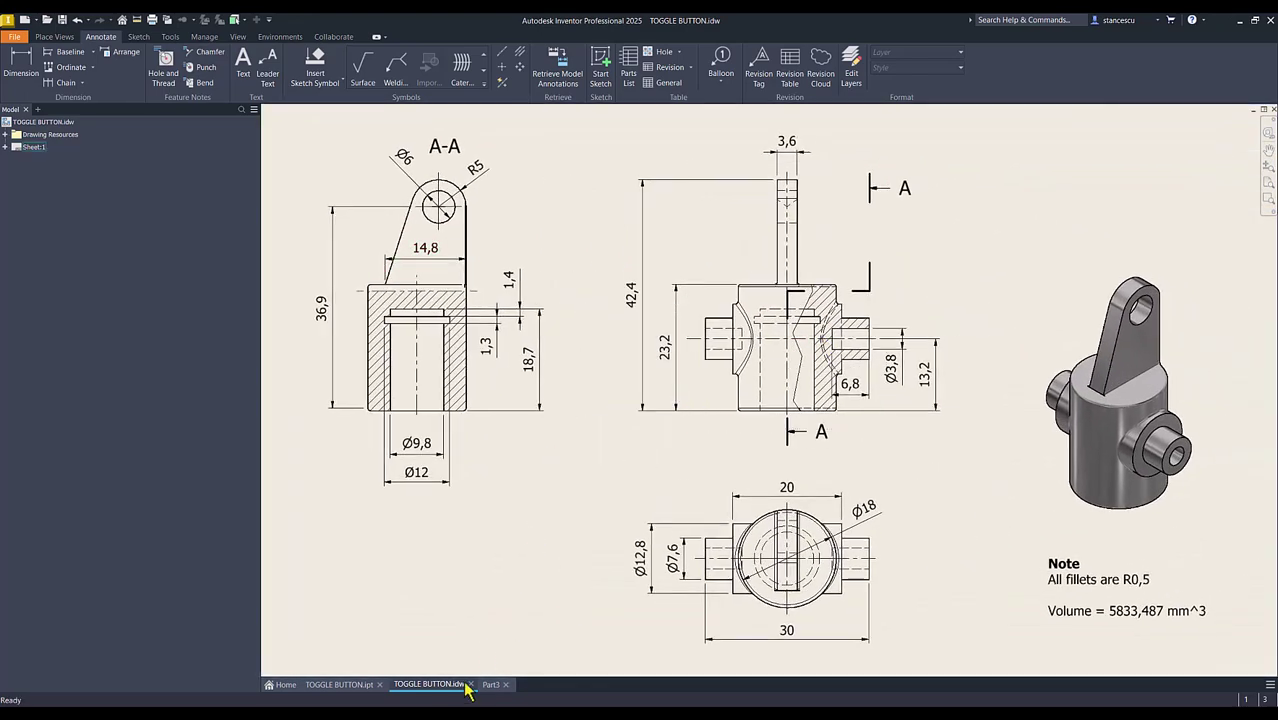
- Return to the Part3 model and start a new sketch on its YZ plane
click(491, 684)
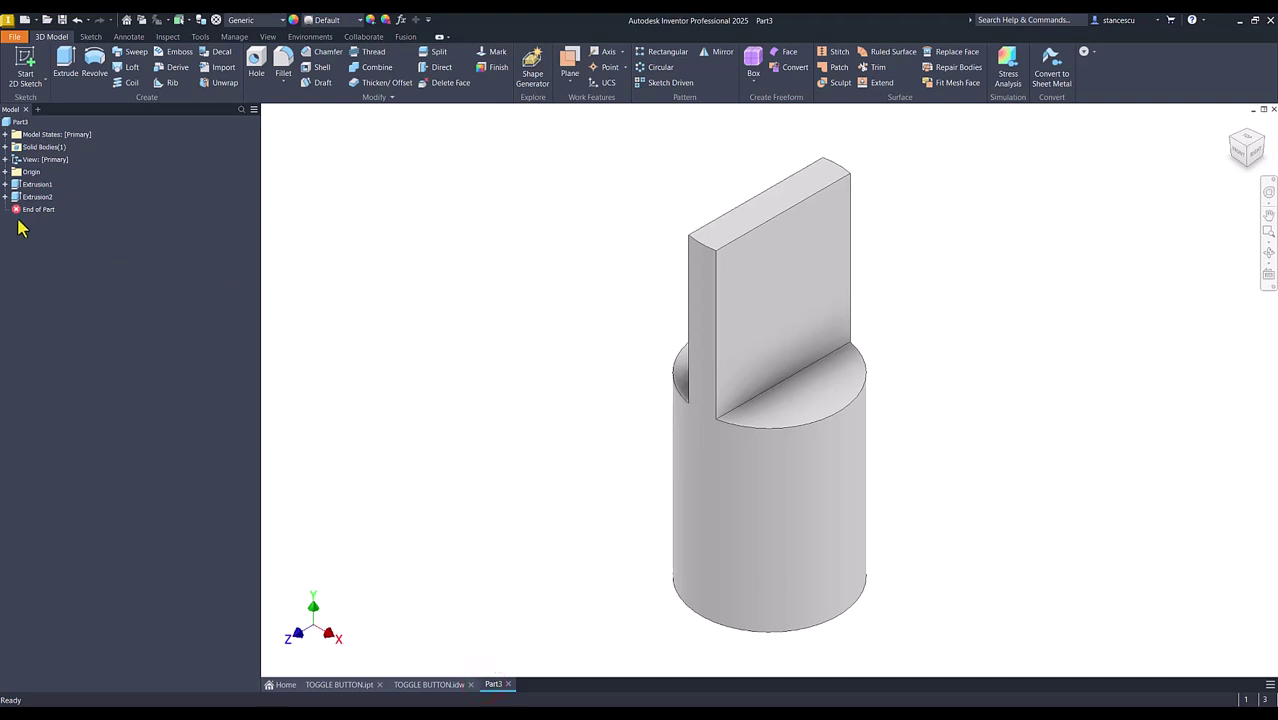
click(5, 172)
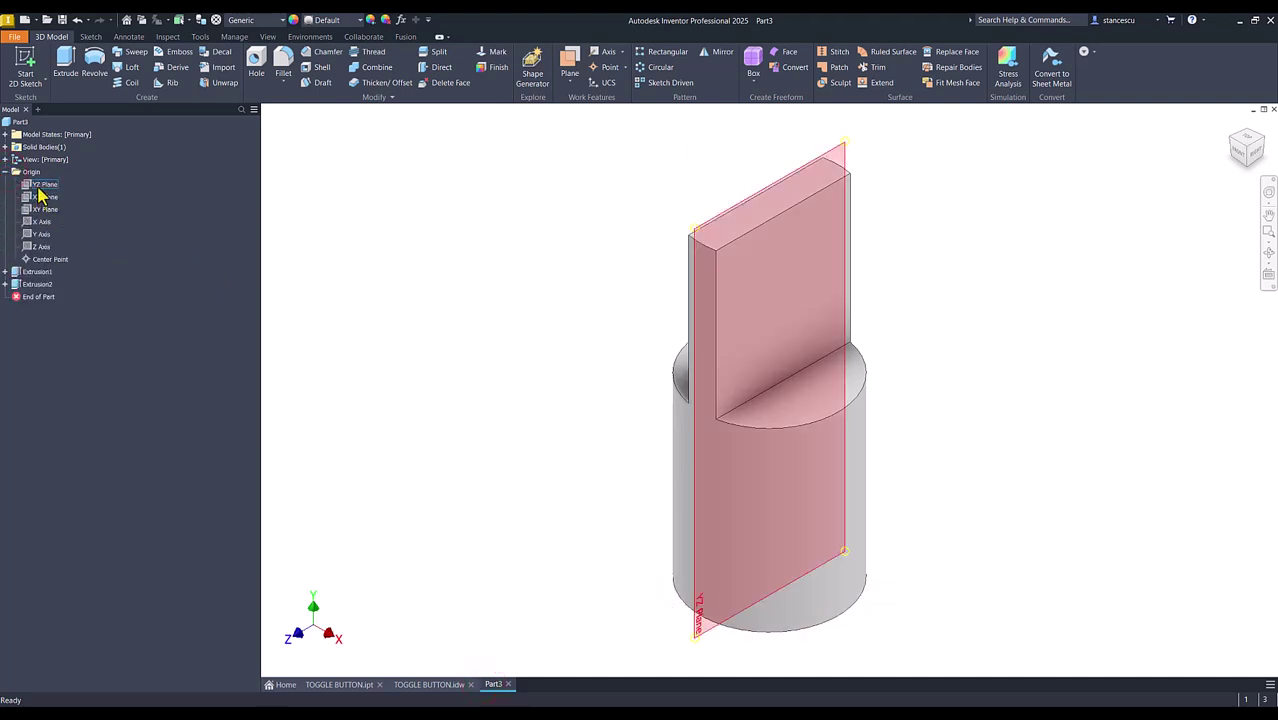
click(40, 186)
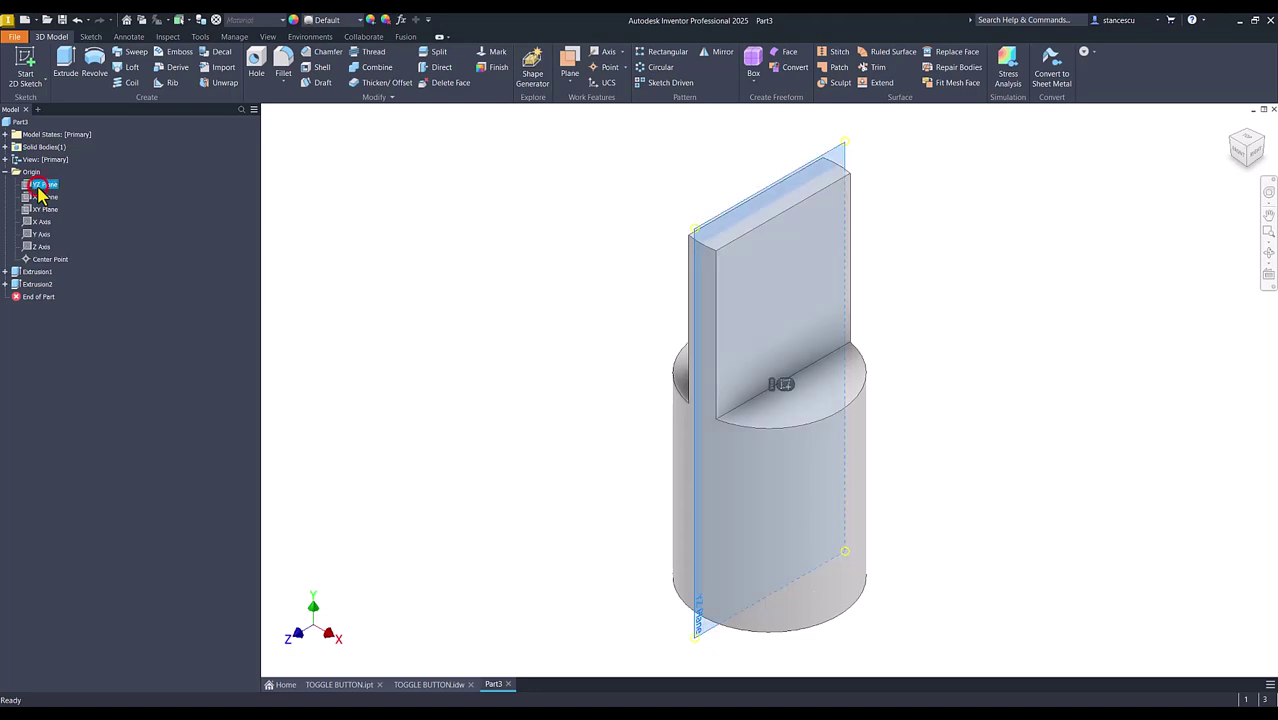
click(784, 386)
key(Num_Lock)
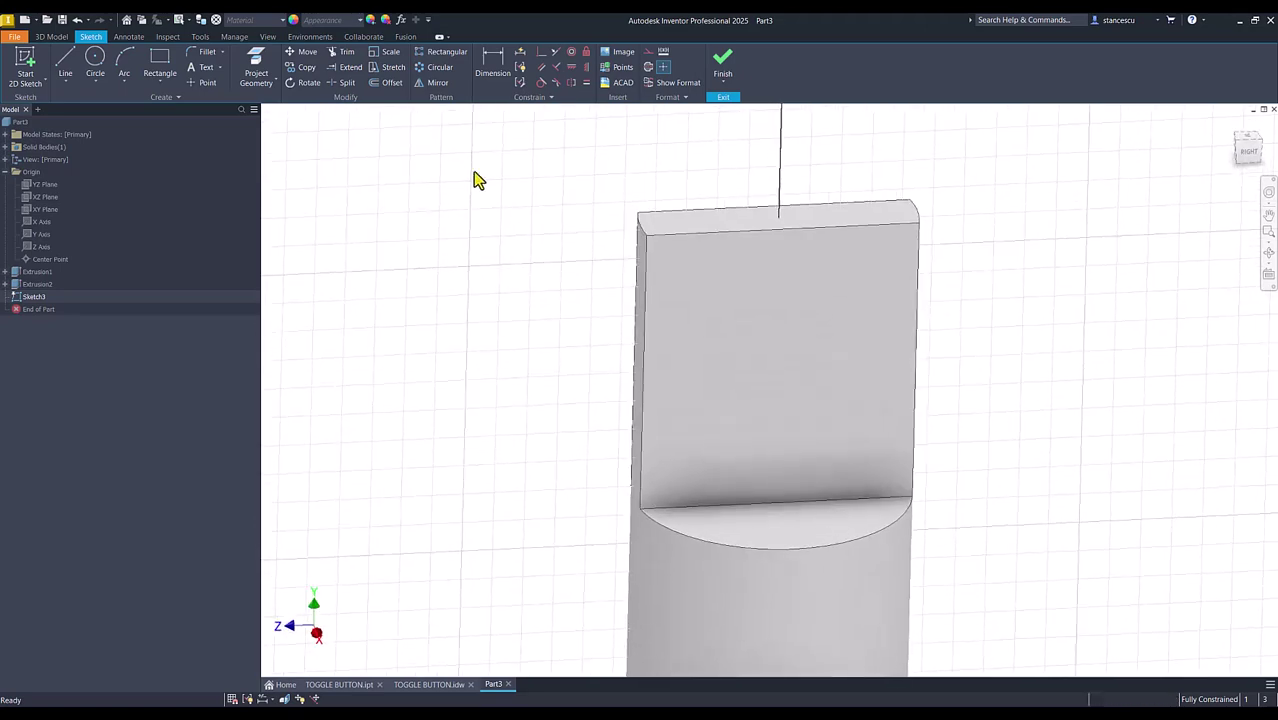
- Project the top face of the thin web into the sketch
click(256, 62)
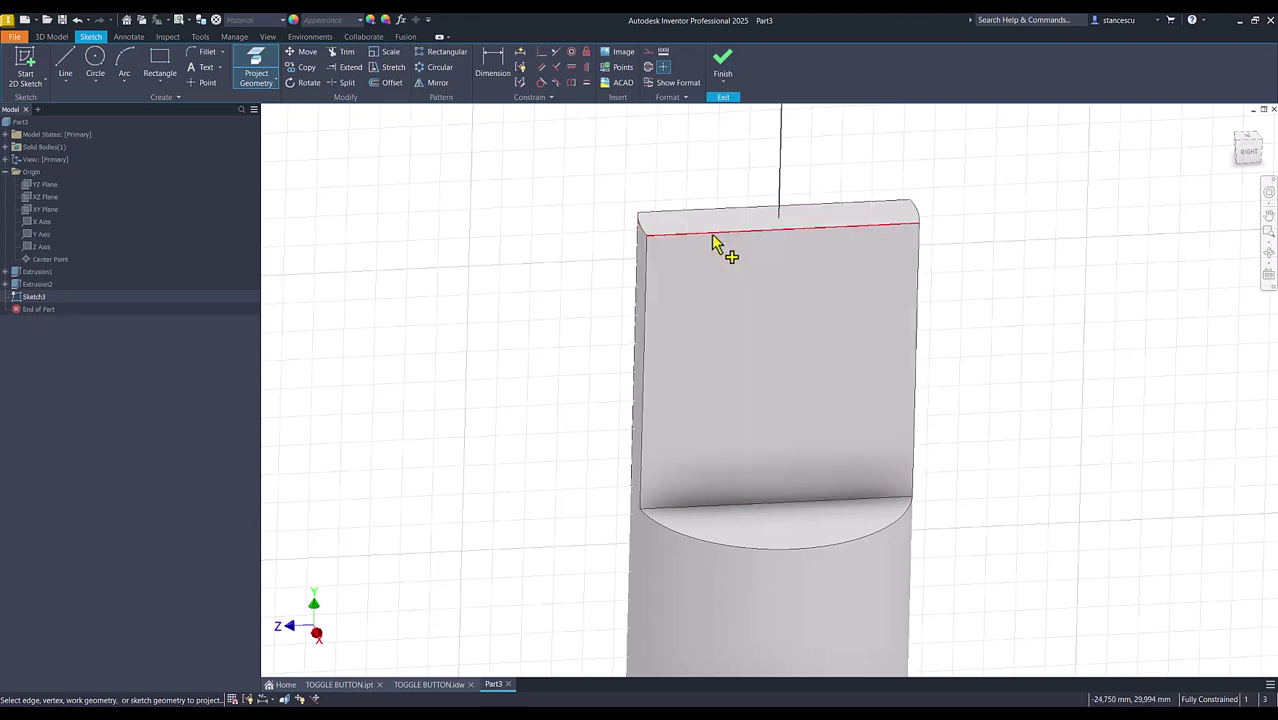
click(705, 222)
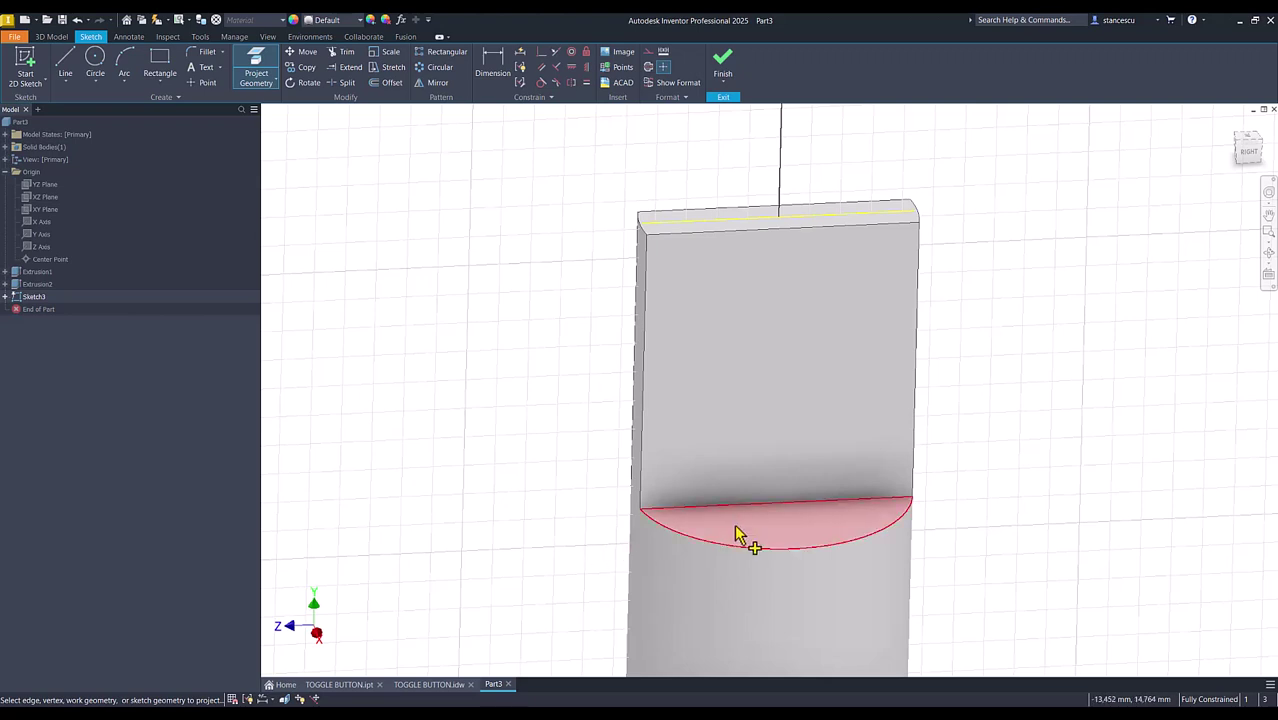
mouse_move(779, 521)
shift+middle_down()
mouse_move(799, 519)
mouse_move(765, 528)
shift+middle_up()
shift+middle_drag(503, 348, 530, 333)
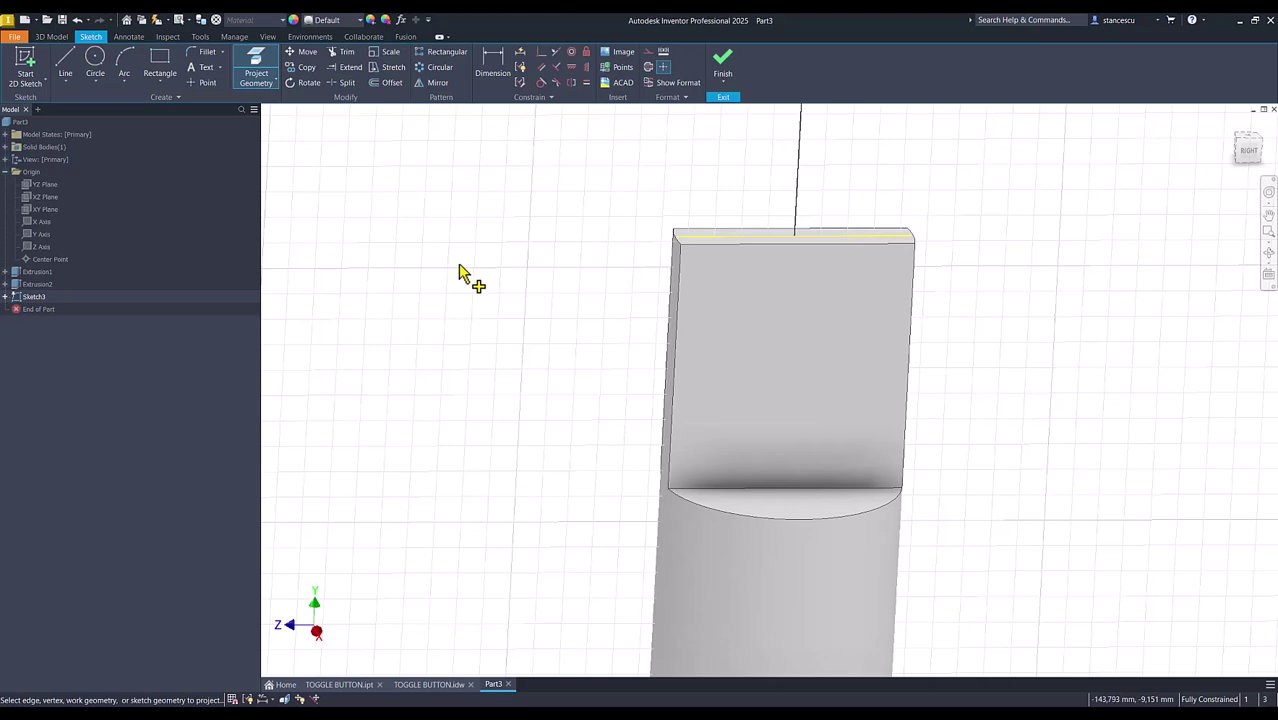
- Slice the model graphics at the sketch plane and project the cylinder's shoulder face beside the web into the sketch
key(F7)
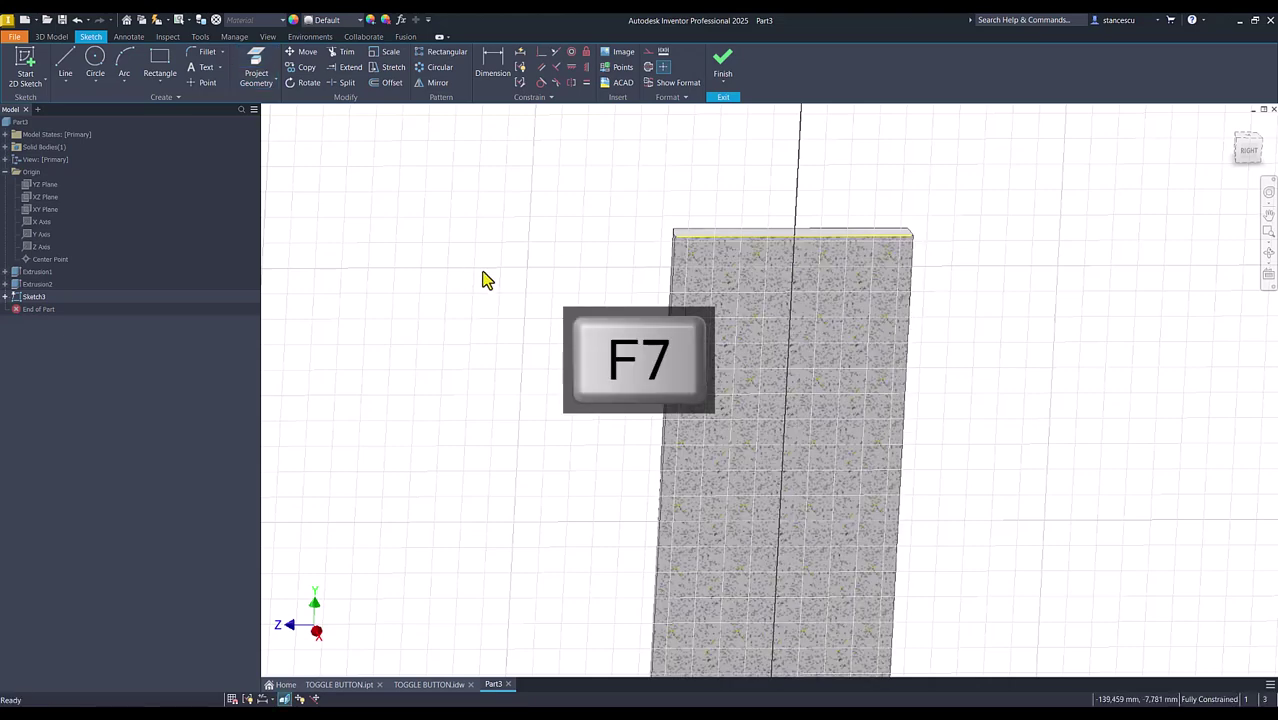
shift+middle_drag(652, 425, 652, 484)
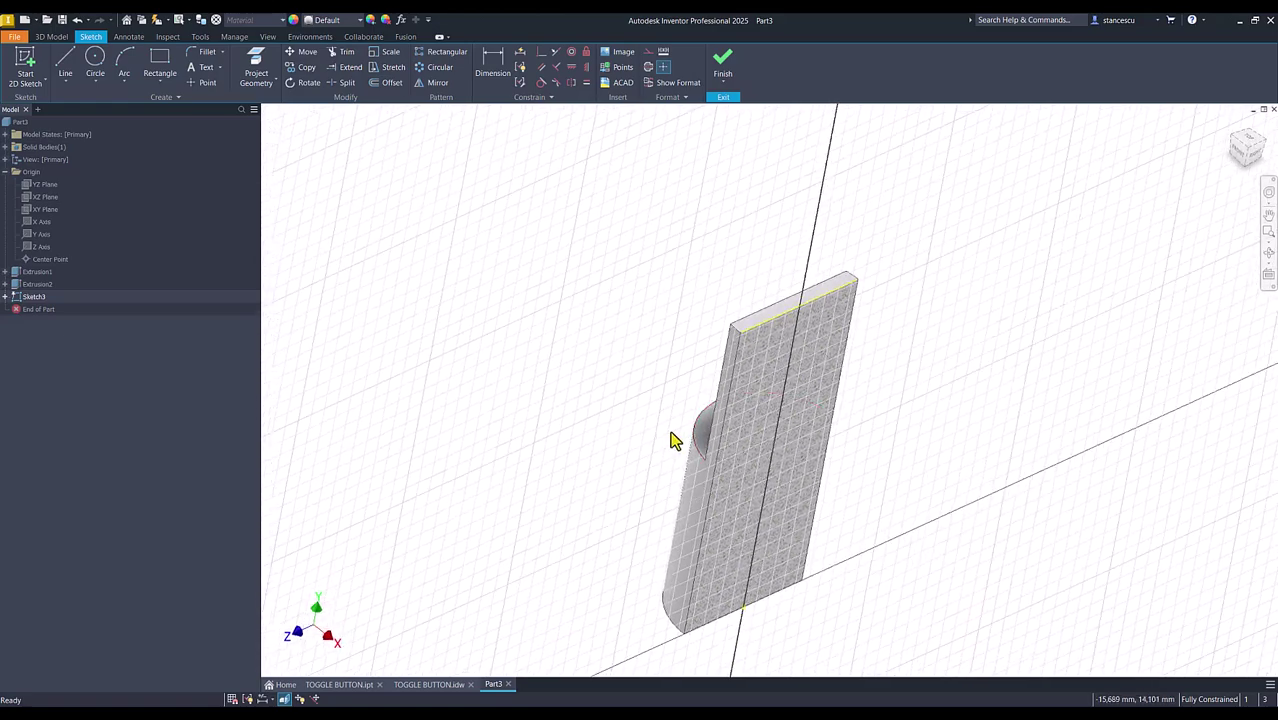
click(258, 72)
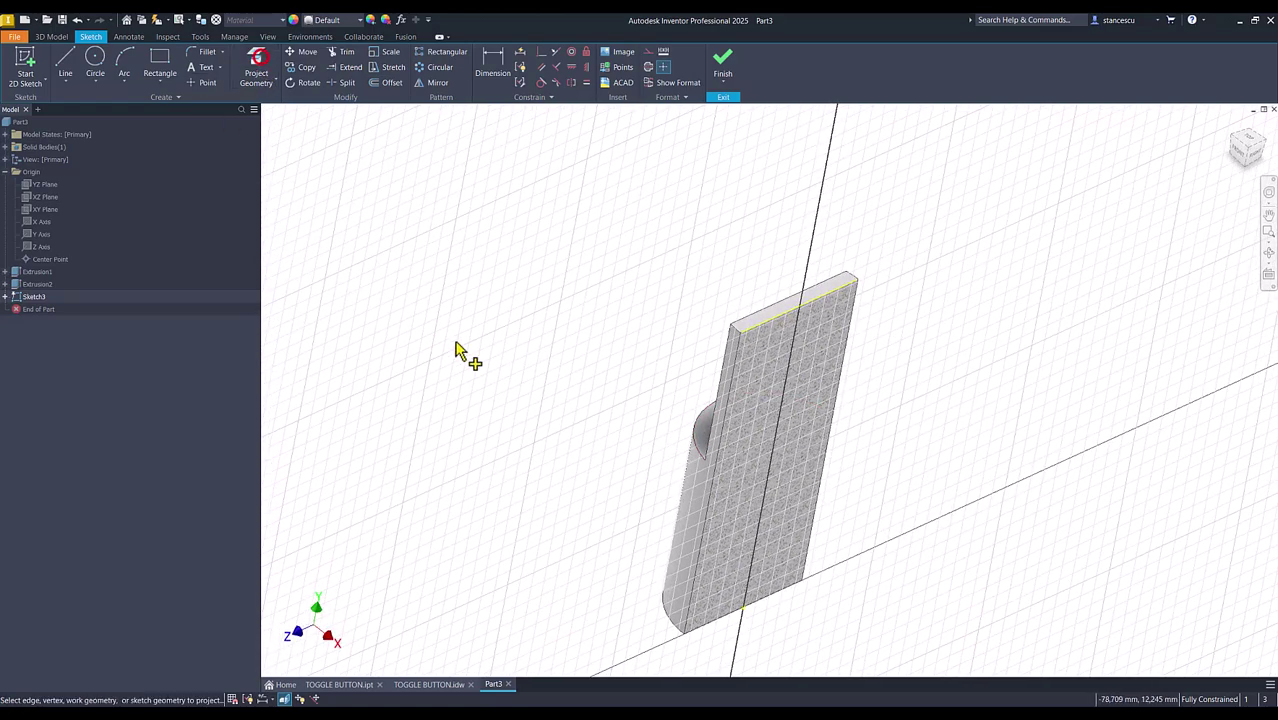
click(699, 436)
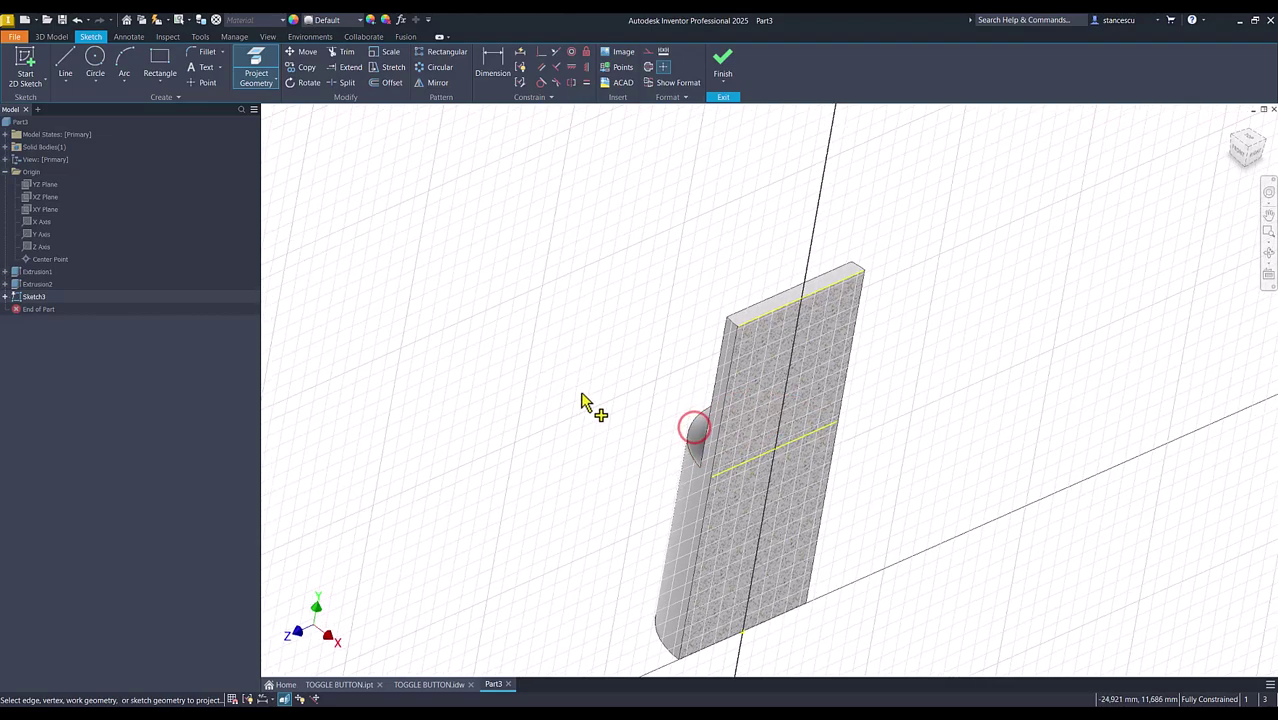
- Project both vertical side edges of the sliced body into the sketch and view the sketch plane straight on
key(F5)
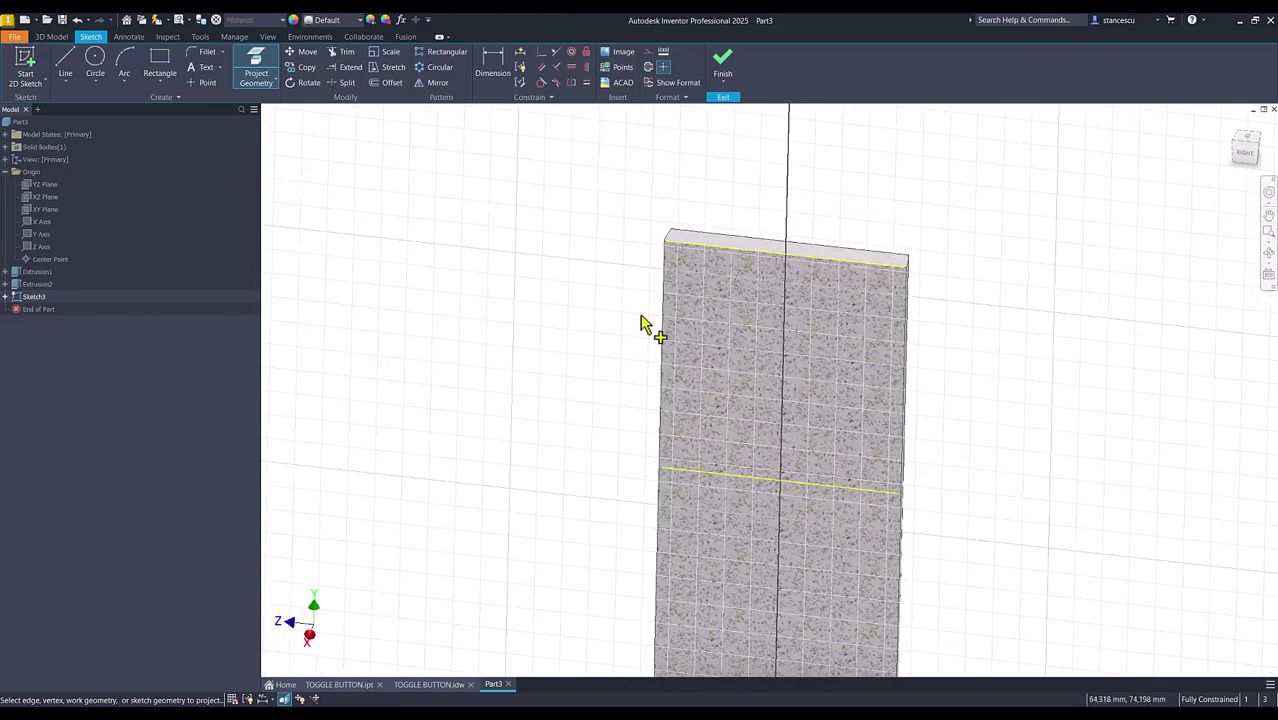
click(661, 333)
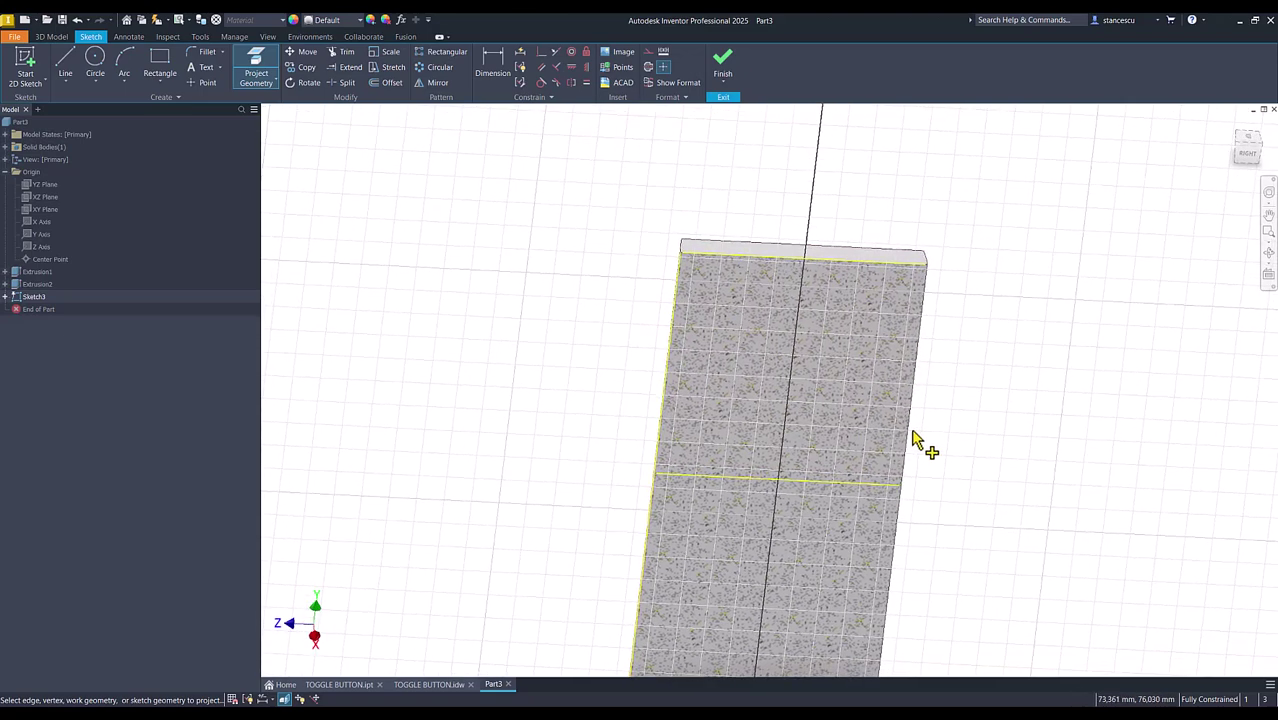
click(897, 506)
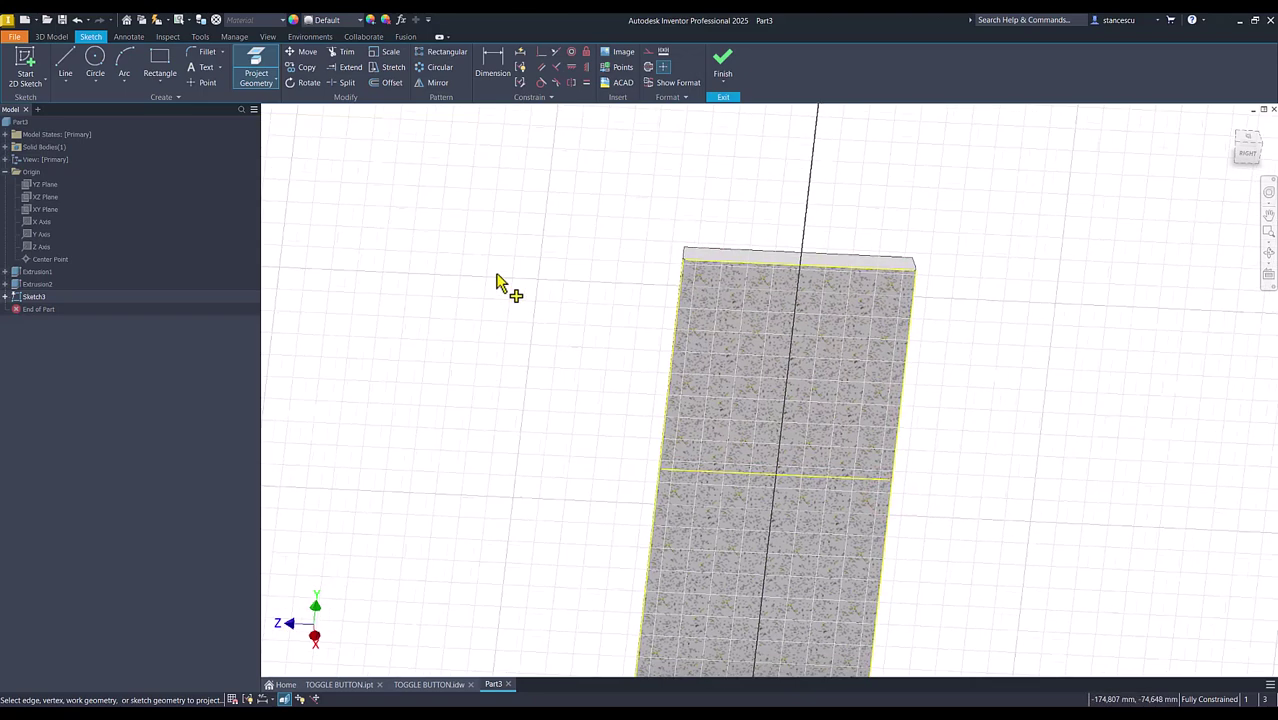
click(1244, 152)
key(Num_Lock)
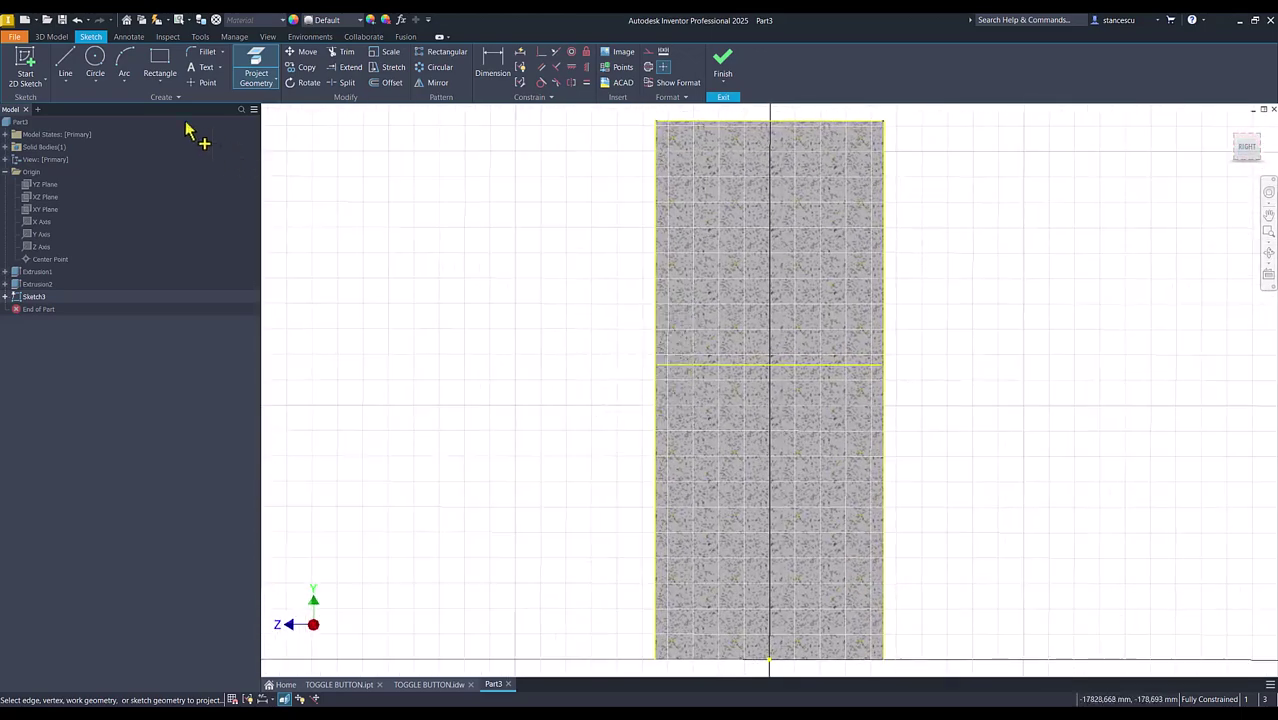
- Draw a short line along the projected shoulder edge, inward from its corner on the +Z side
click(65, 62)
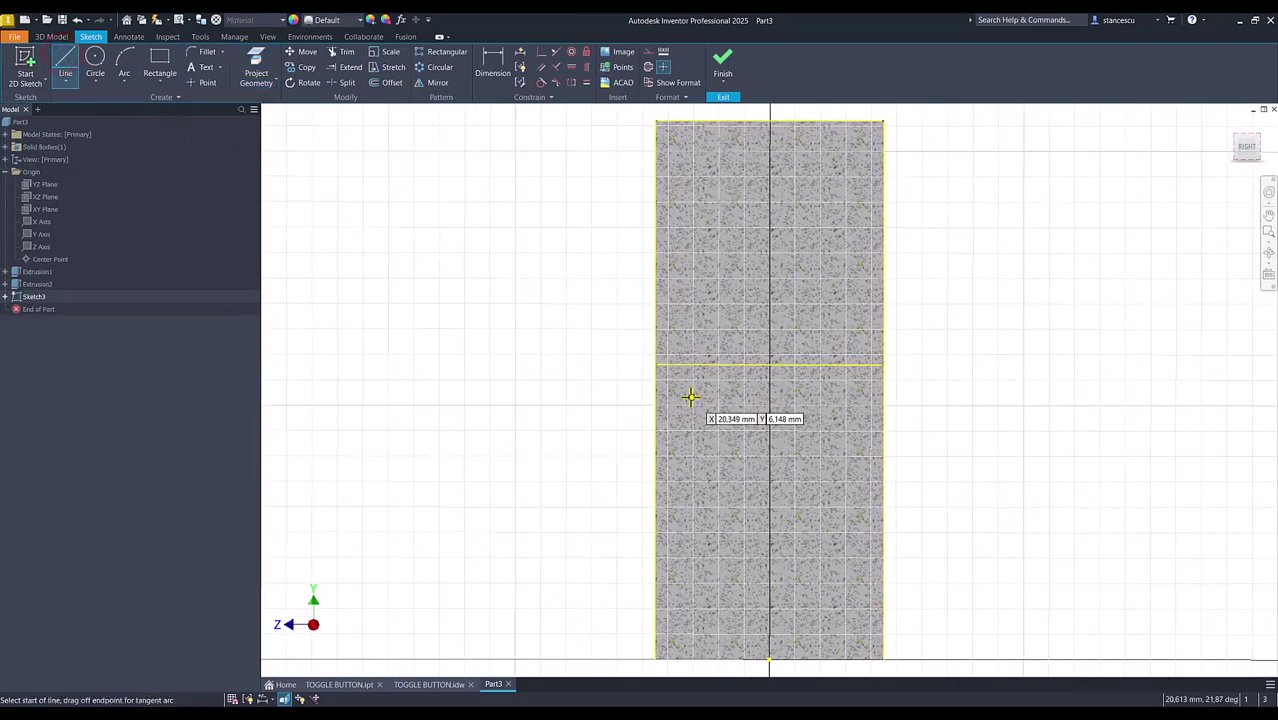
scroll(685, 394, up, 5)
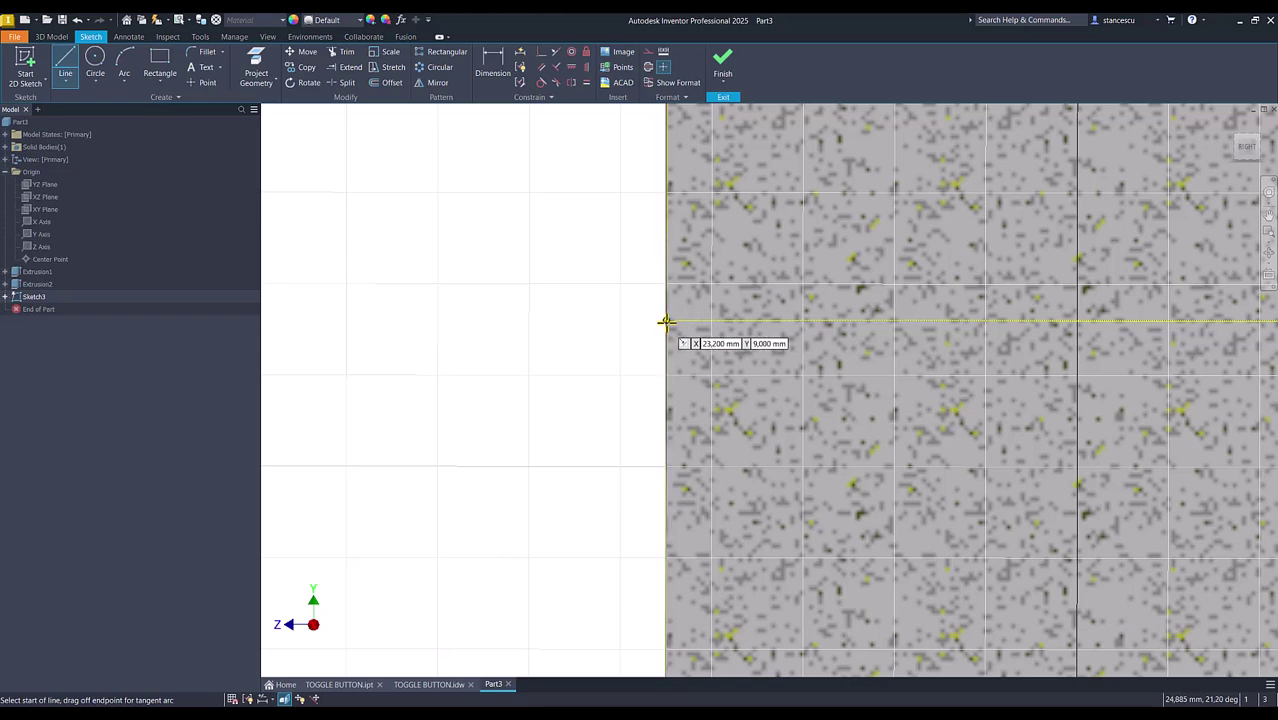
click(666, 321)
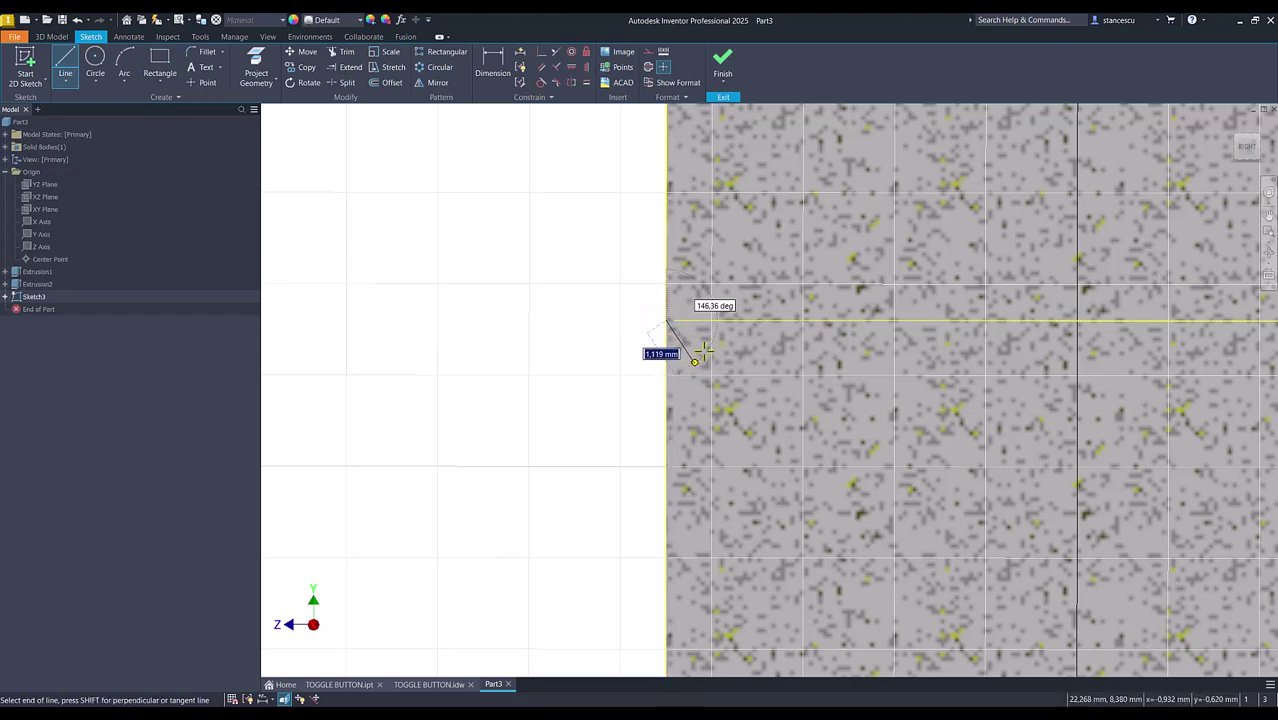
click(783, 320)
scroll(783, 320, down, 2)
scroll(783, 320, down, 2)
mouse_move(785, 317)
middle_down()
mouse_move(747, 357)
mouse_move(653, 576)
middle_up()
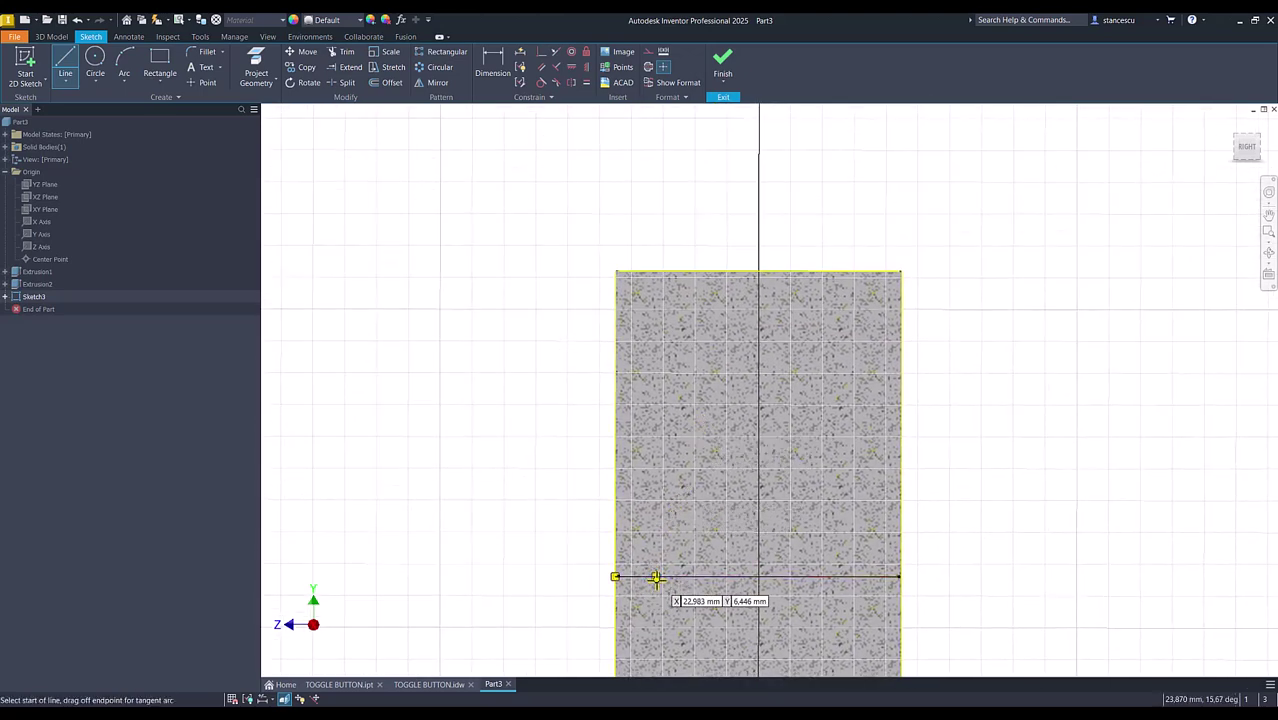
- Draw a slanted line upward from the short line's inner end and continue it with a tangent arc ending on the opposite side edge
click(655, 577)
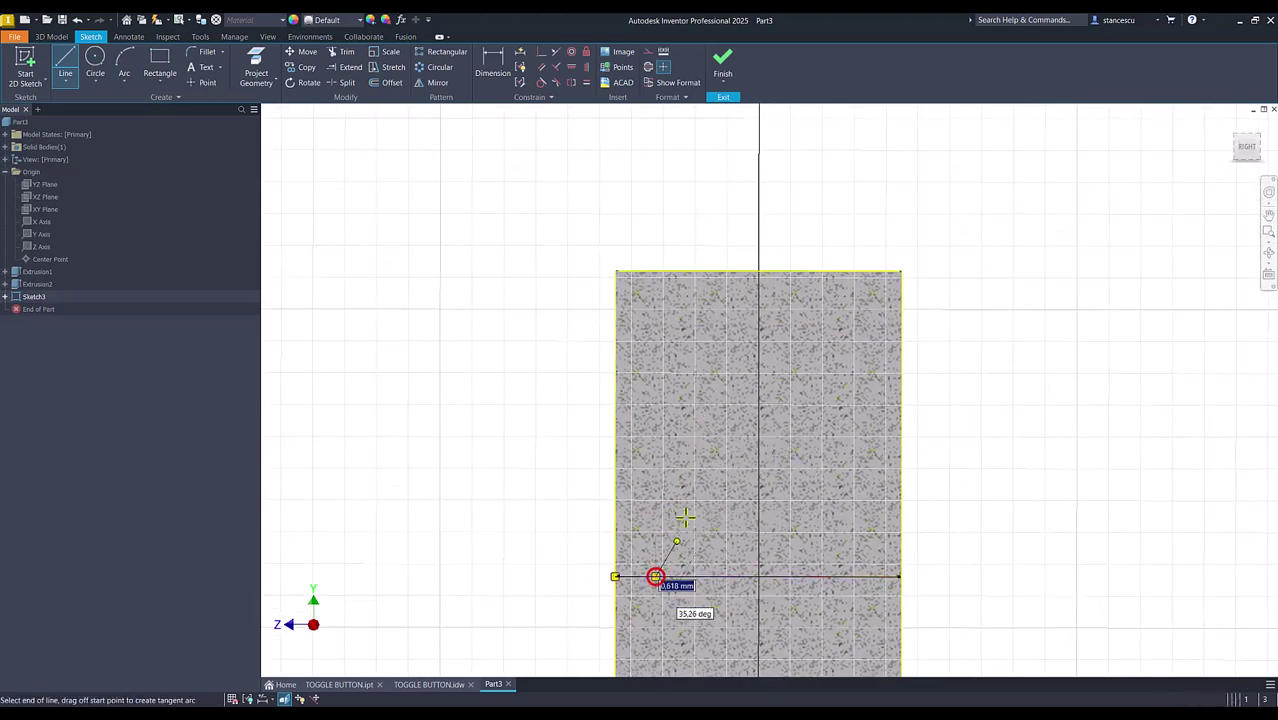
click(732, 352)
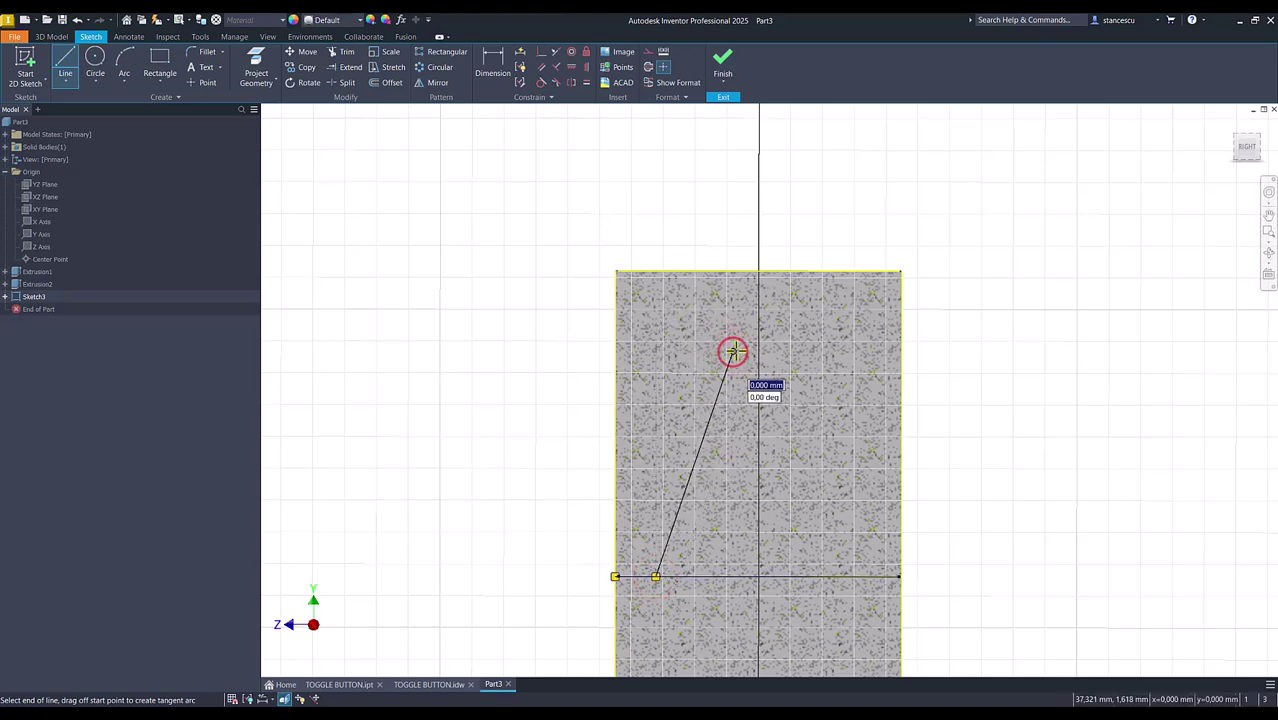
drag(733, 351, 757, 314)
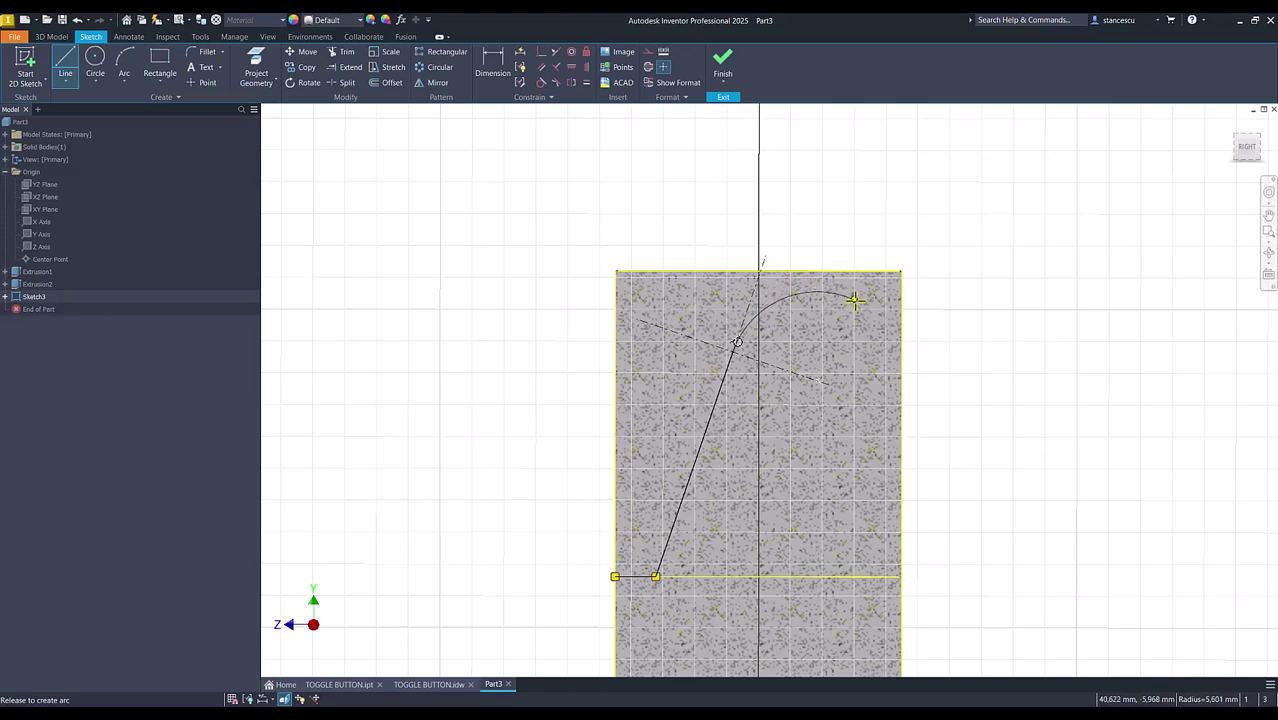
drag(874, 342, 902, 368)
key(Escape)
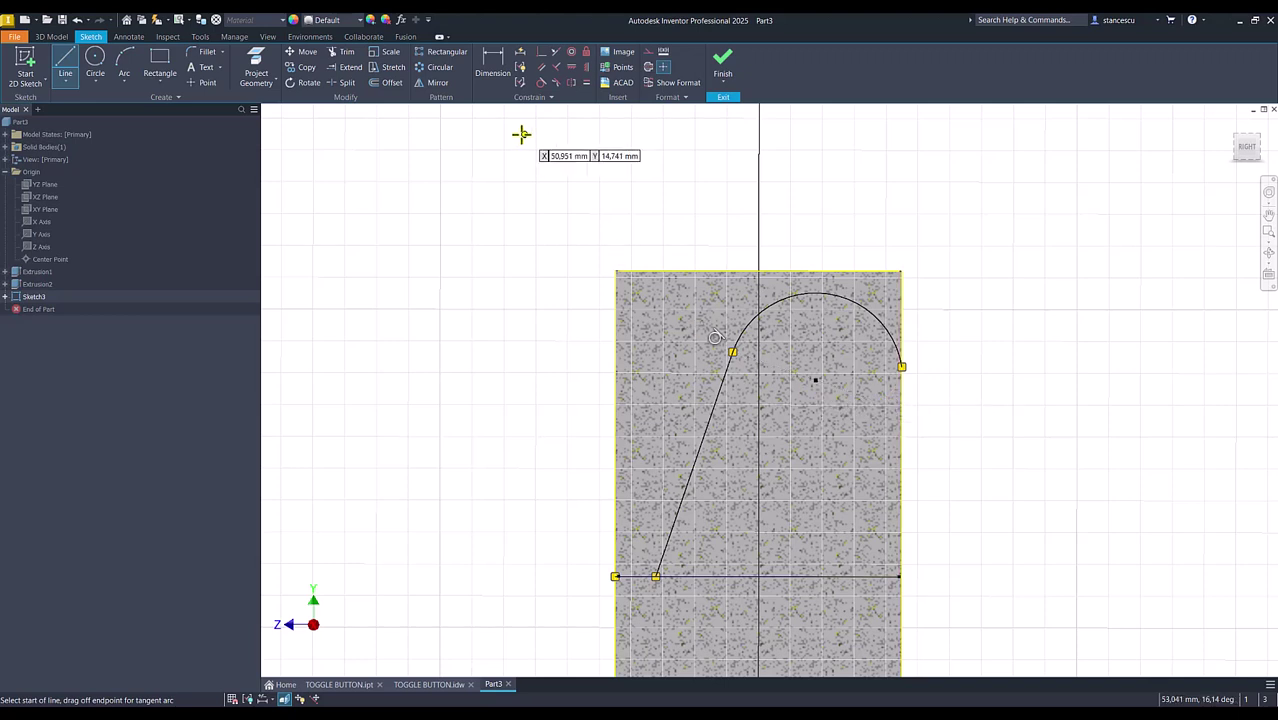
- Make the arc tangent to the projected top edge and to the projected side edge where it ends
click(543, 84)
click(787, 309)
click(792, 272)
click(882, 302)
click(899, 406)
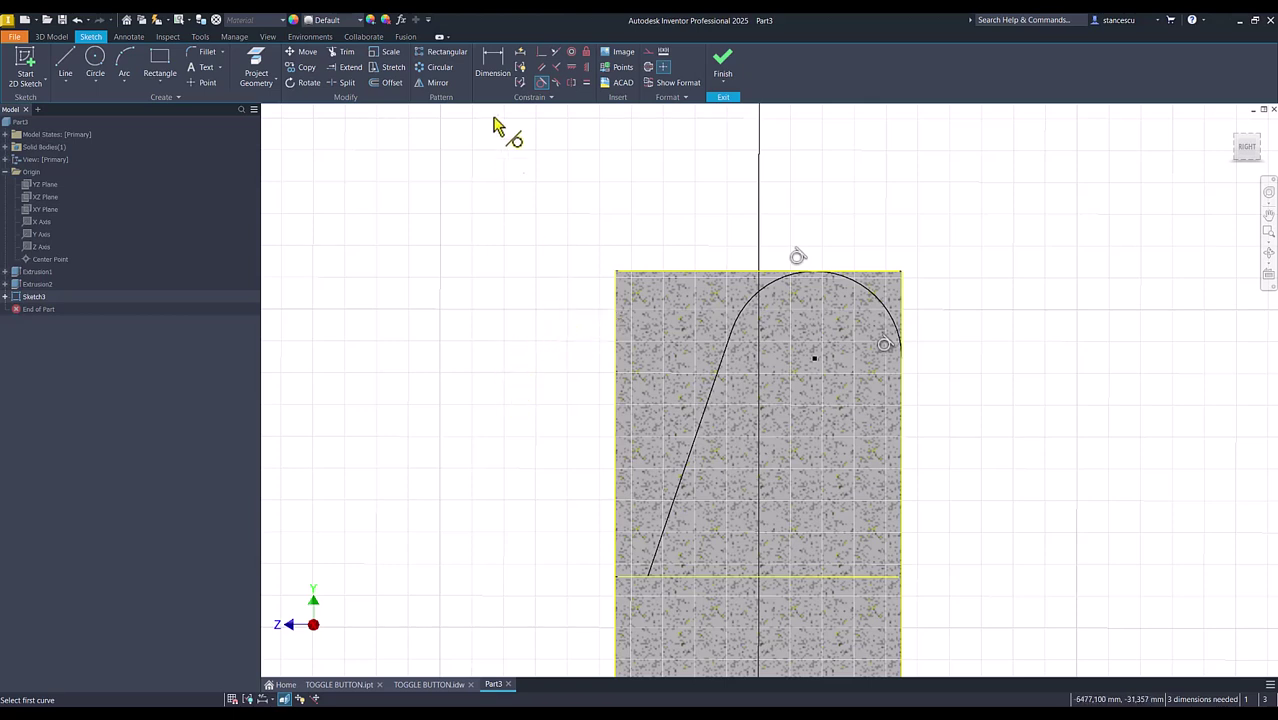
- Dimension the lug arc's radius as 5 mm
click(492, 65)
click(862, 290)
click(921, 228)
text(5)
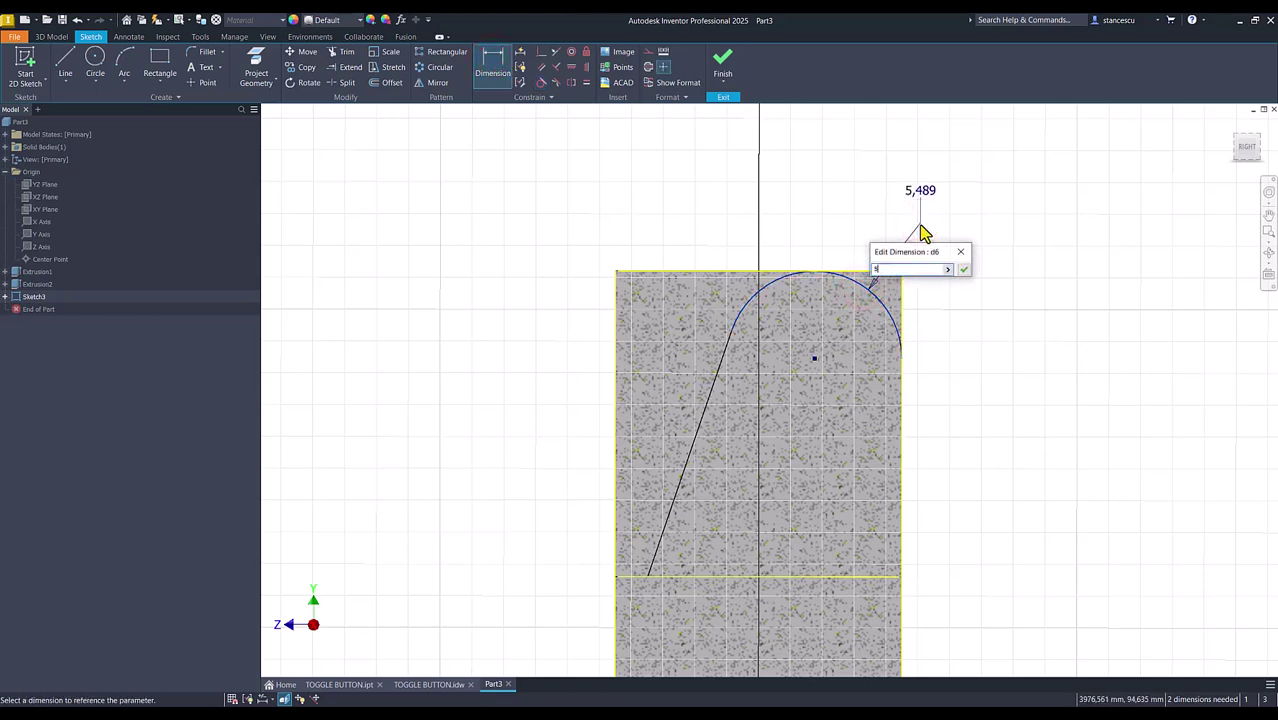
key(Return)
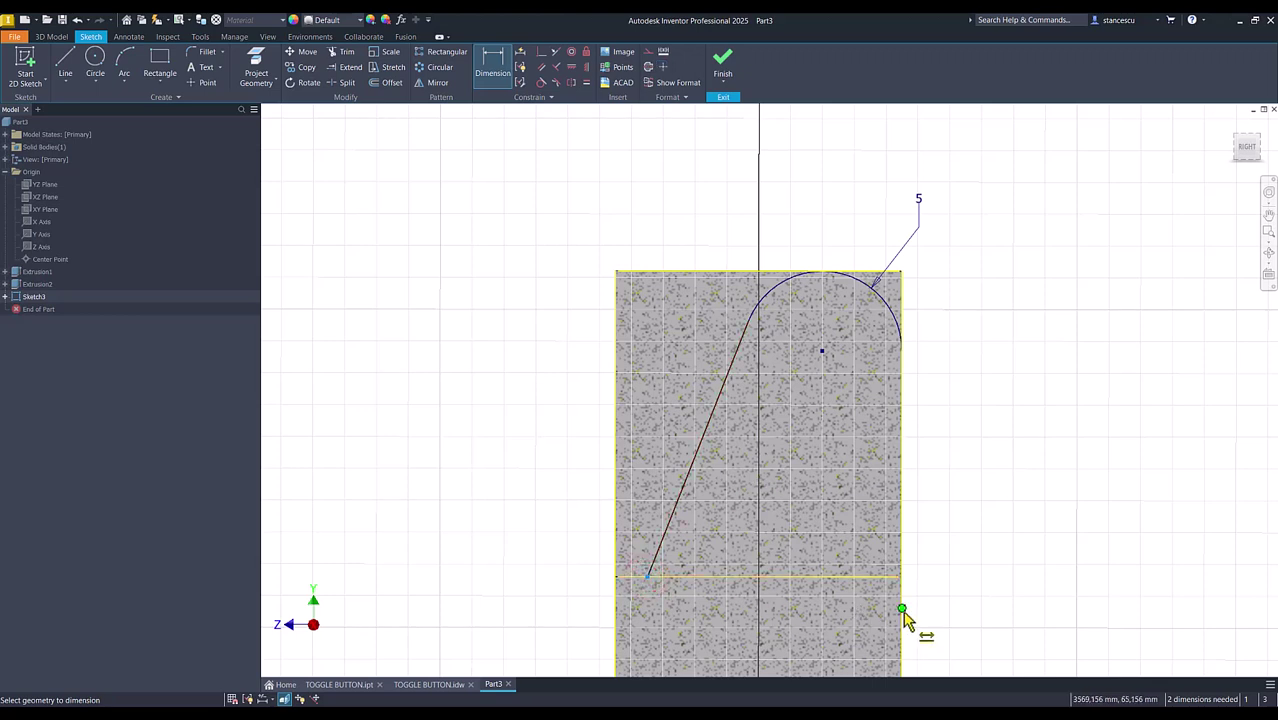
- Dimension the horizontal distance from the slanted line's foot to the side edge touched by the arc as 14.8 mm
click(902, 607)
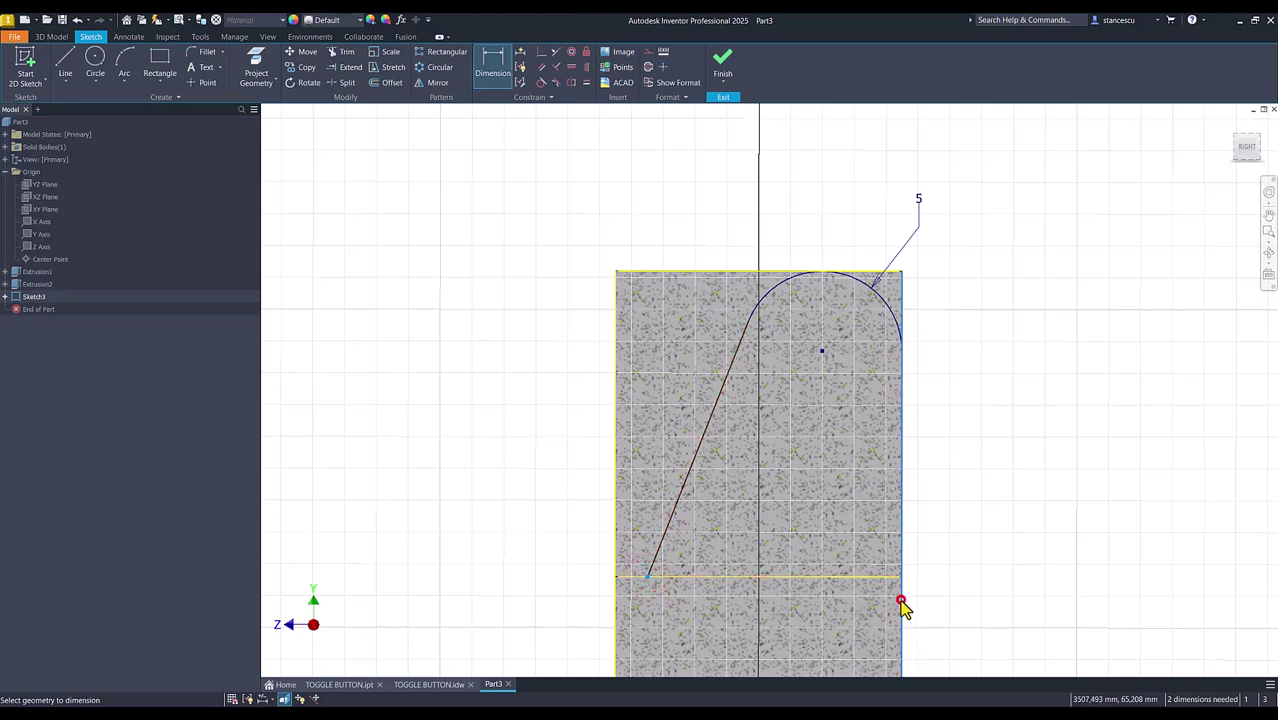
click(808, 502)
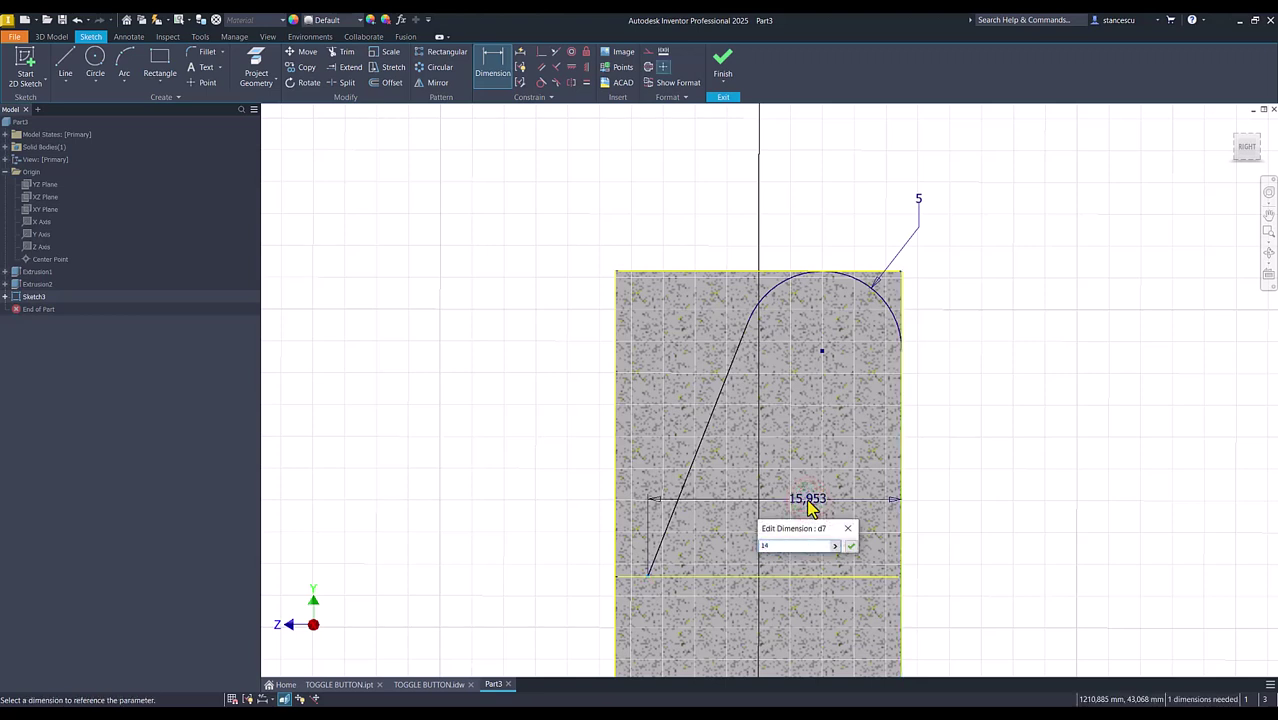
key(Return)
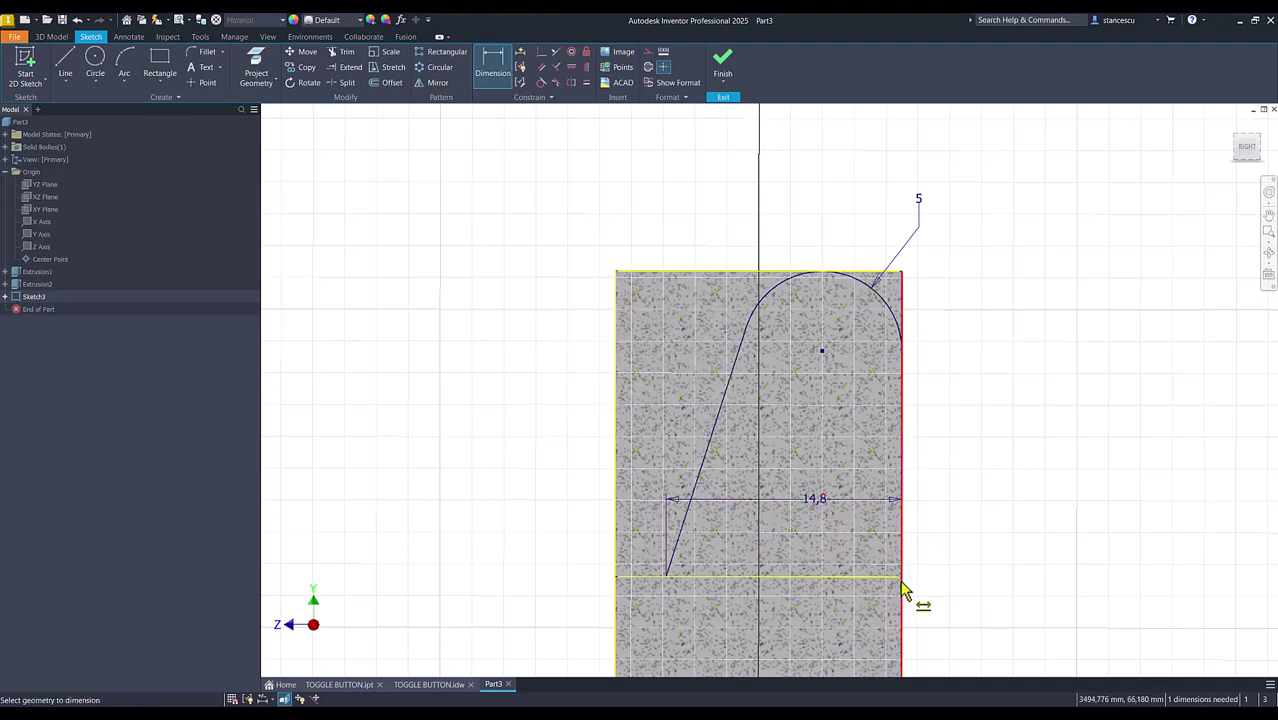
- Draw a horizontal line from the slanted line's foot to the side edge touched by the arc
scroll(910, 590, up, 5)
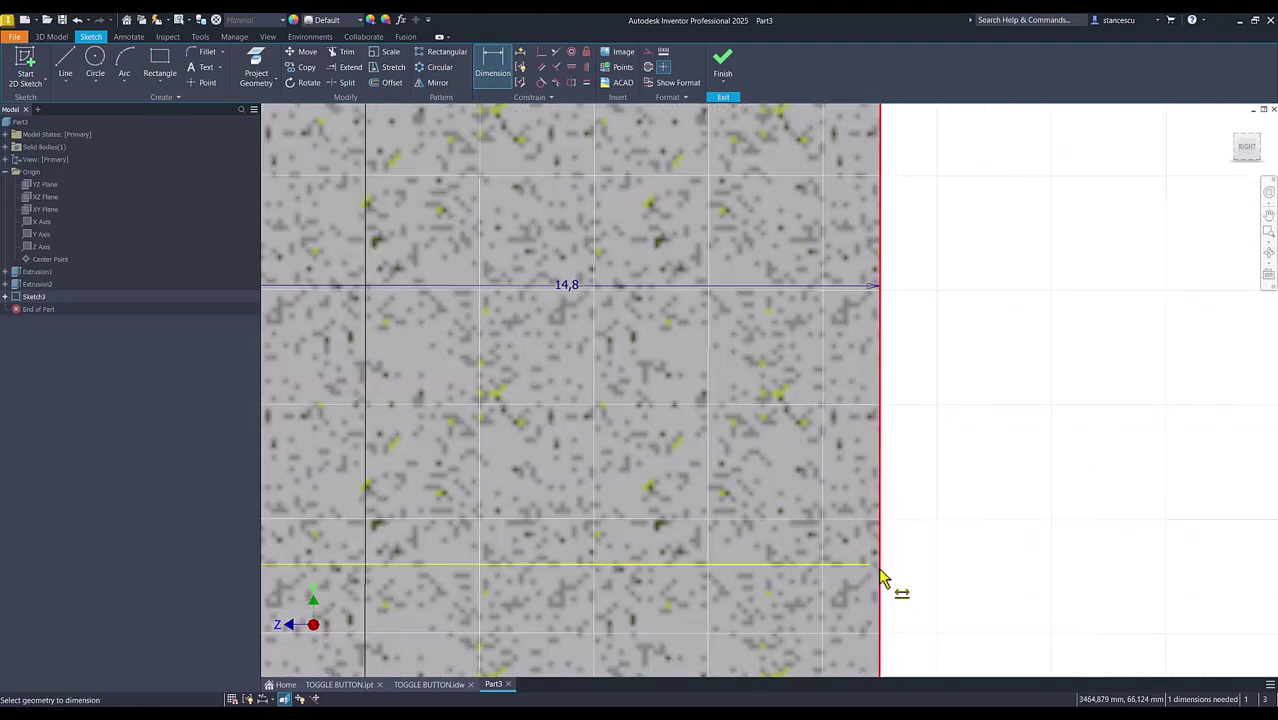
scroll(960, 545, down, 4)
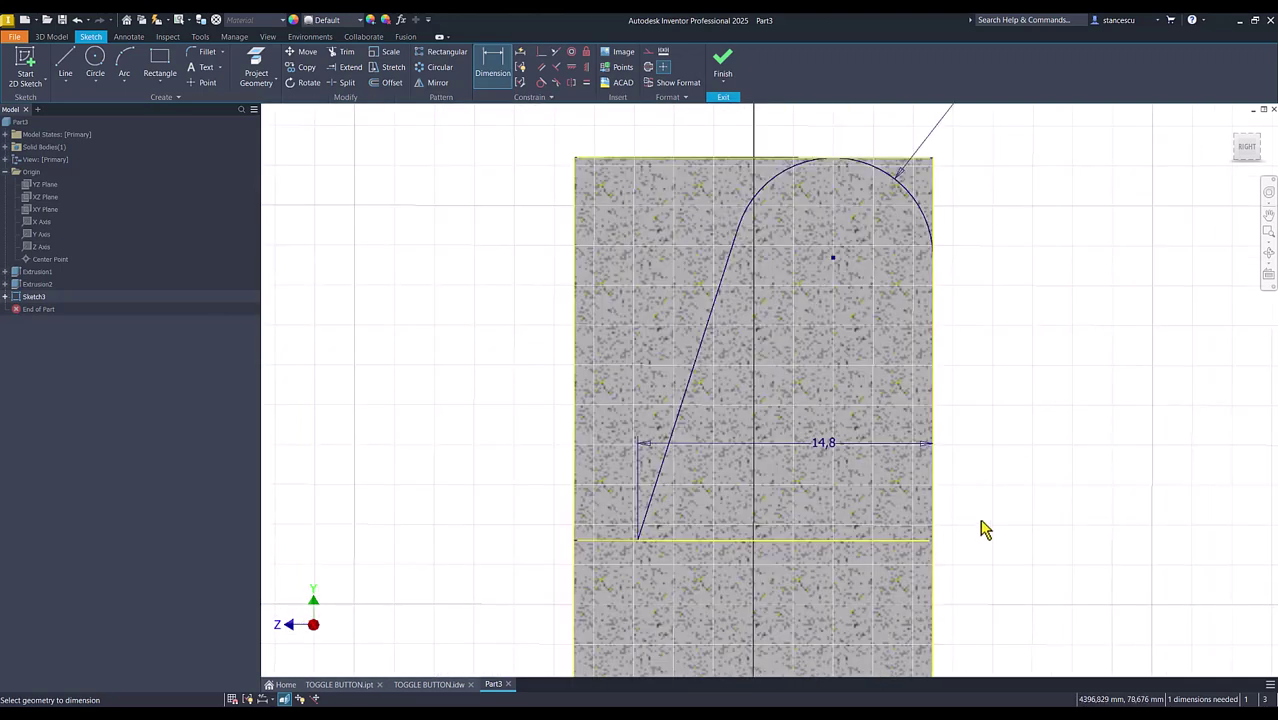
click(65, 62)
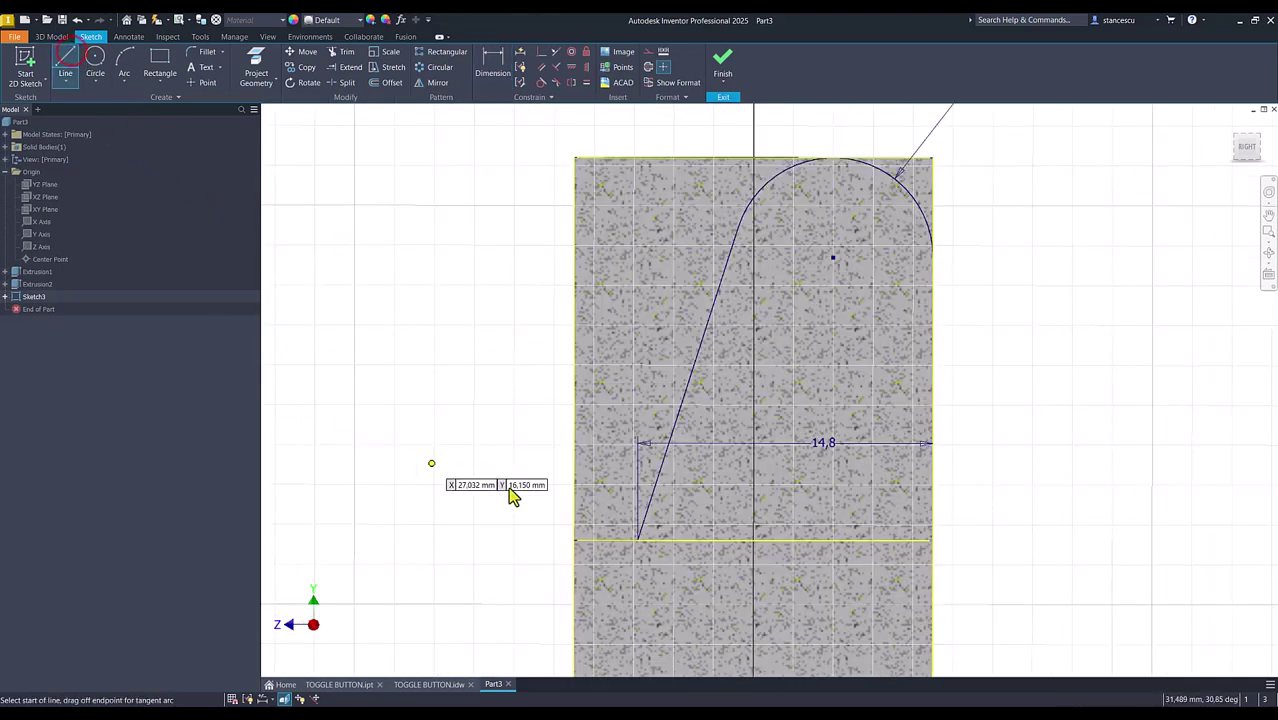
click(637, 541)
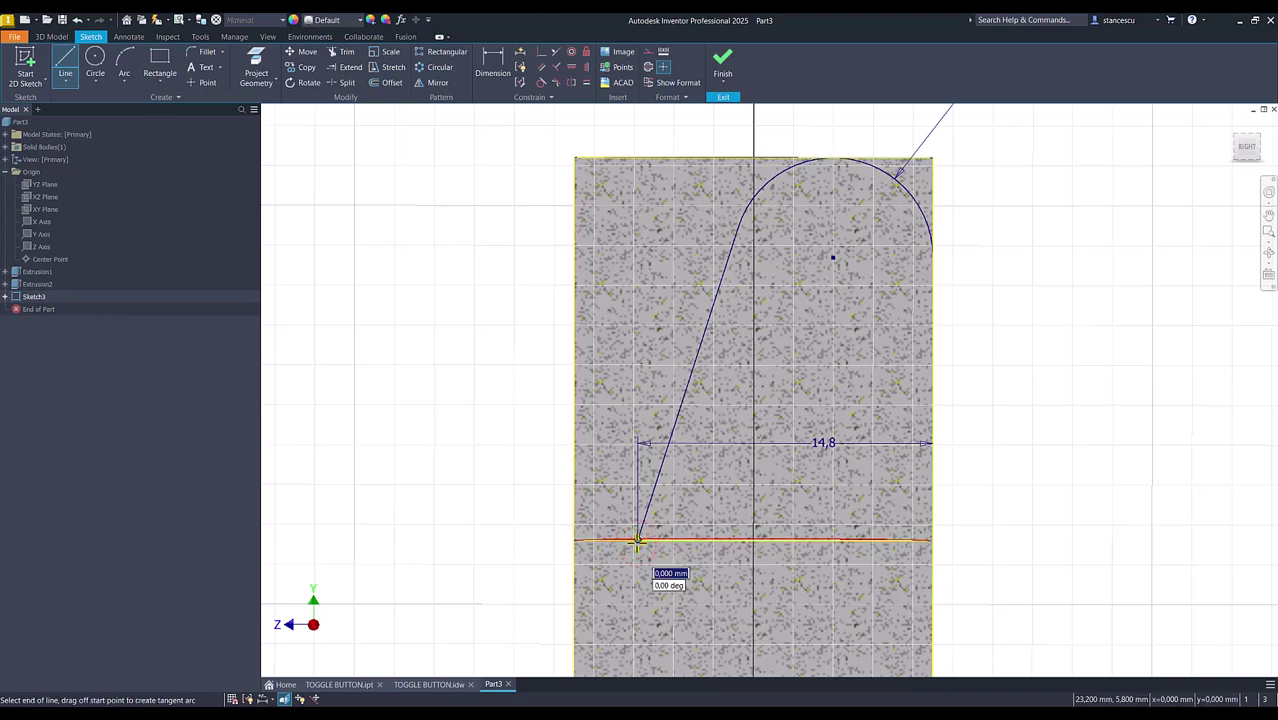
double_click(932, 541)
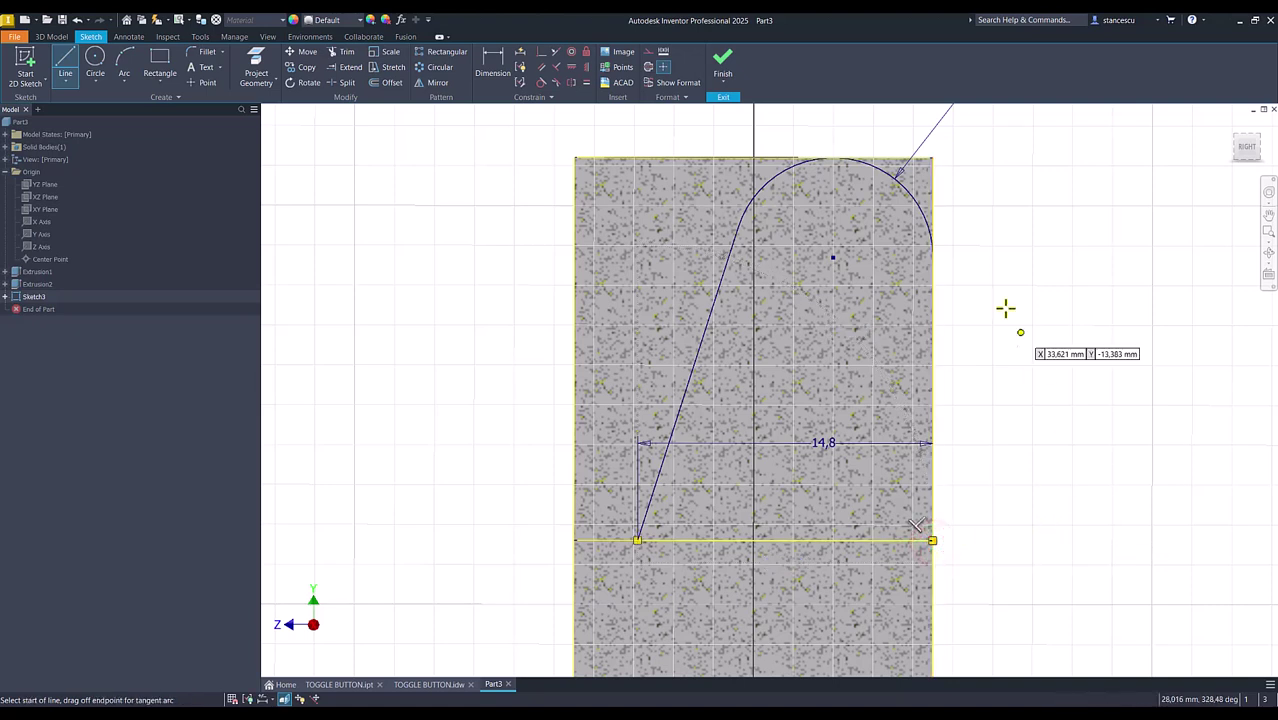
click(934, 256)
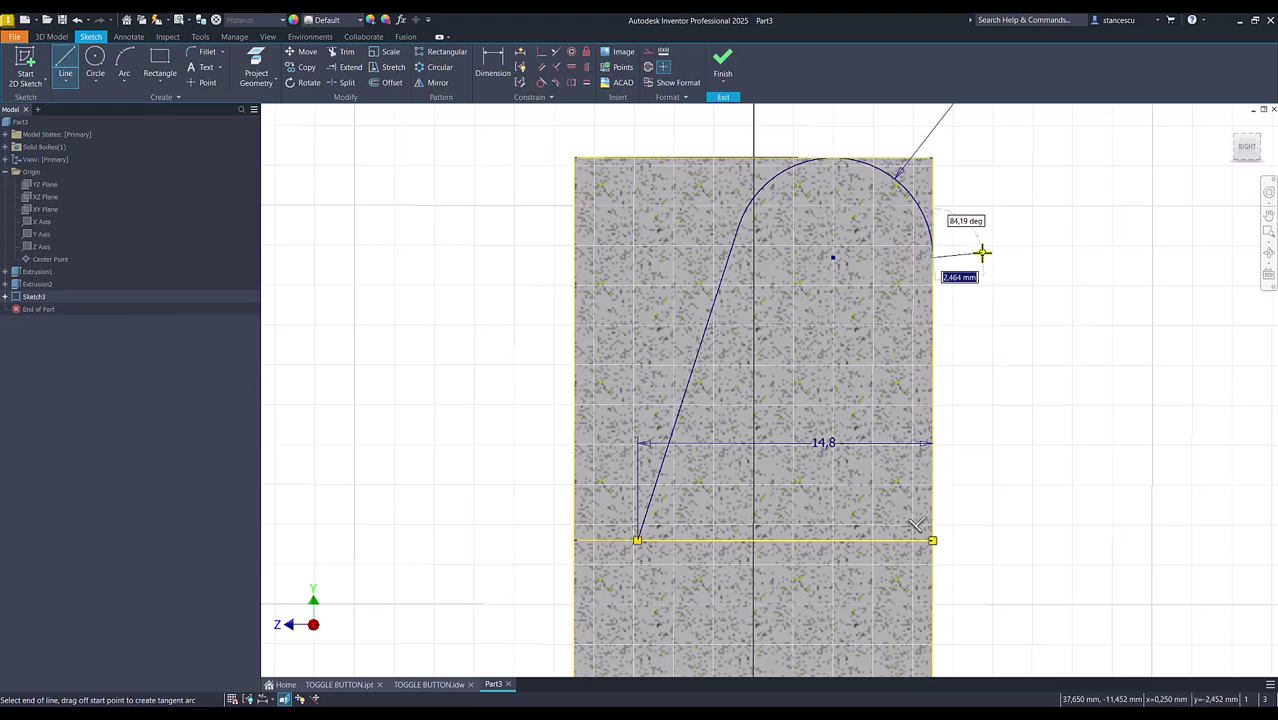
key(Escape)
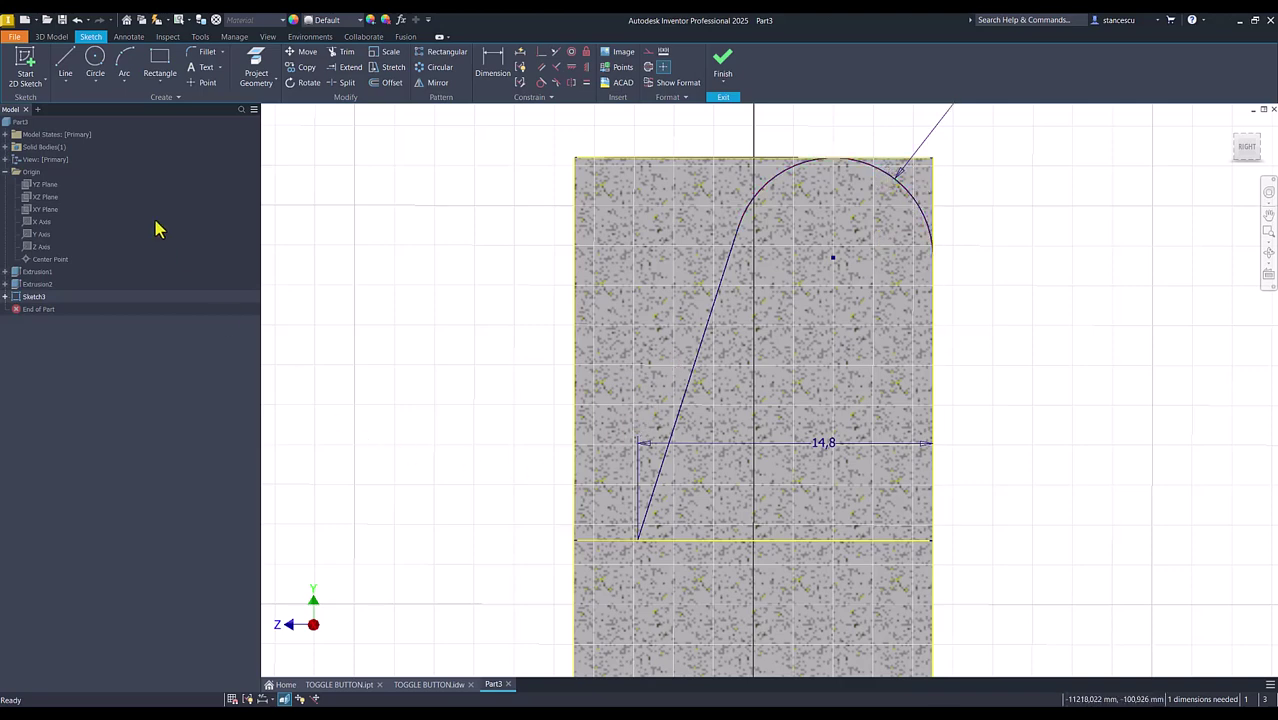
- Draw a horizontal line from the slanted line's foot to the opposite side edge of the block
click(70, 82)
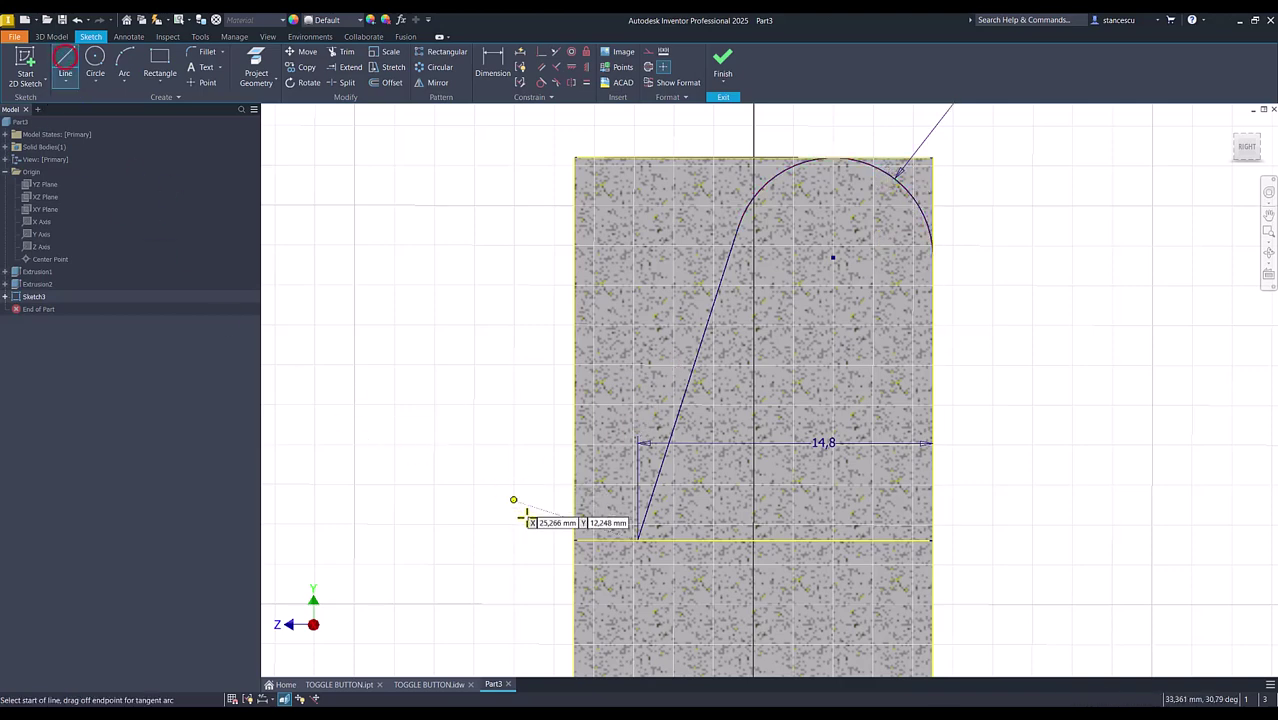
click(638, 540)
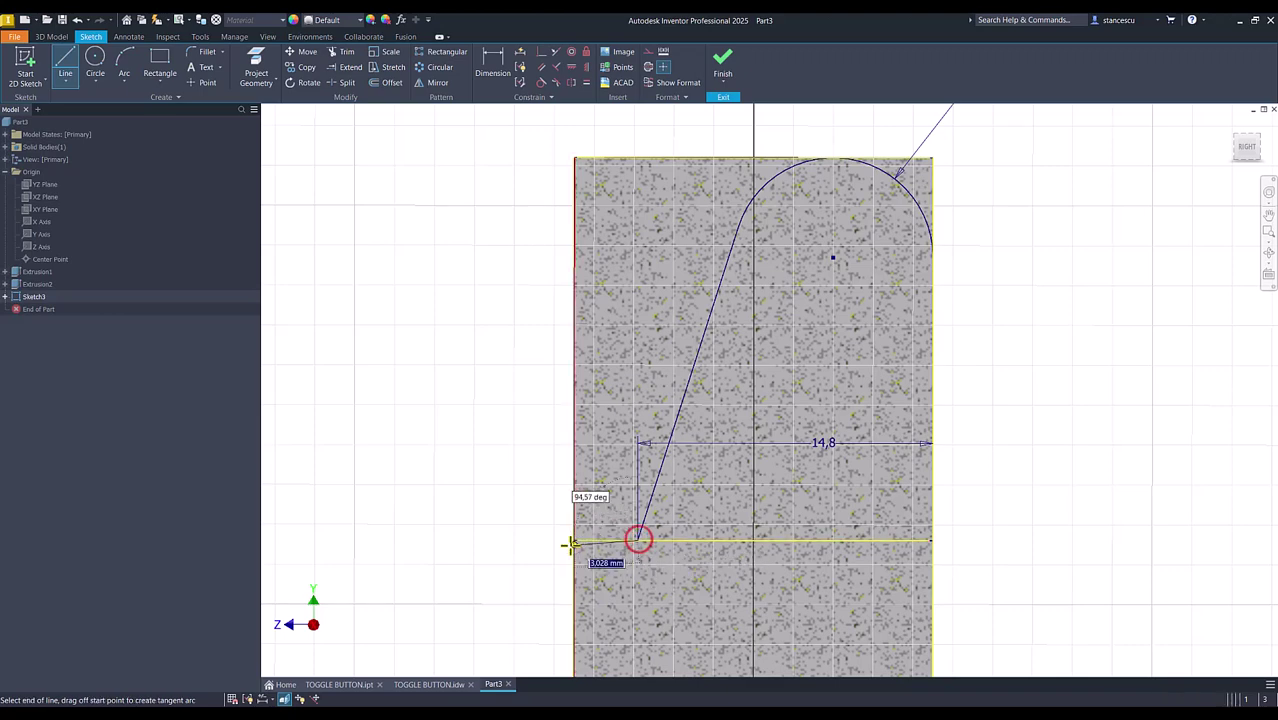
double_click(571, 541)
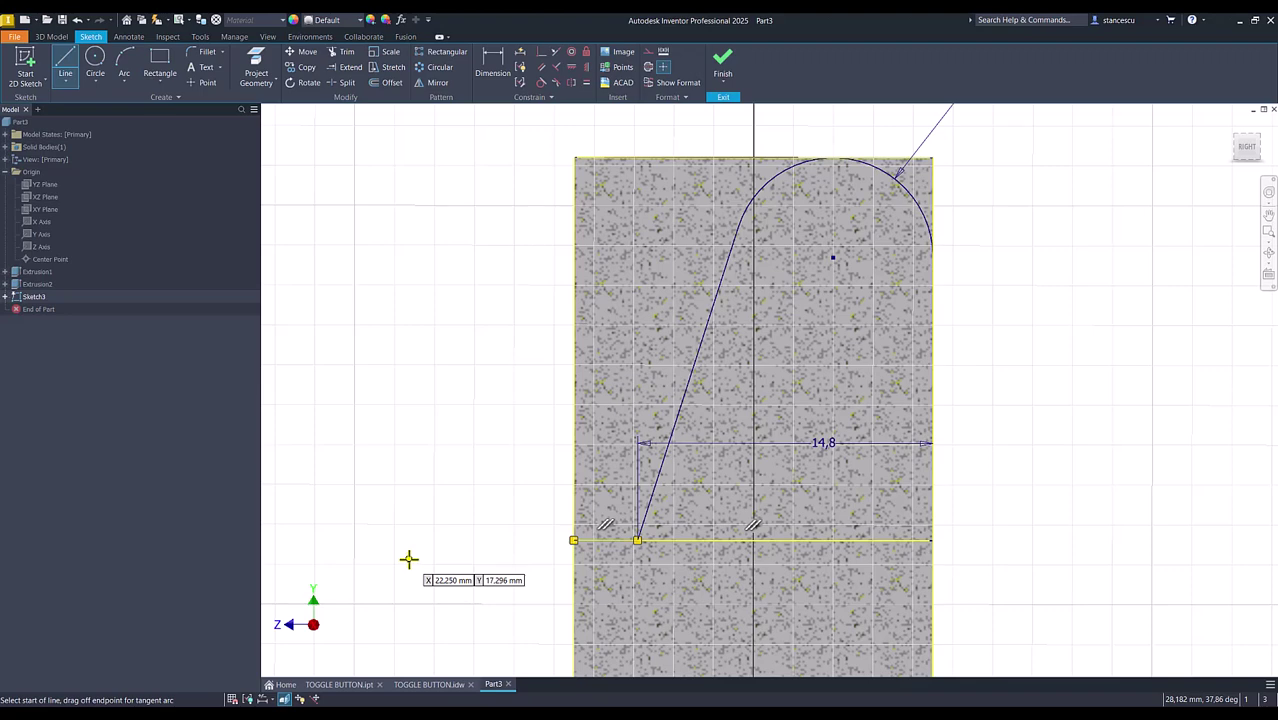
- Draw a line along the block's top edge from corner to corner and finish the sketch
scroll(558, 158, up, 3)
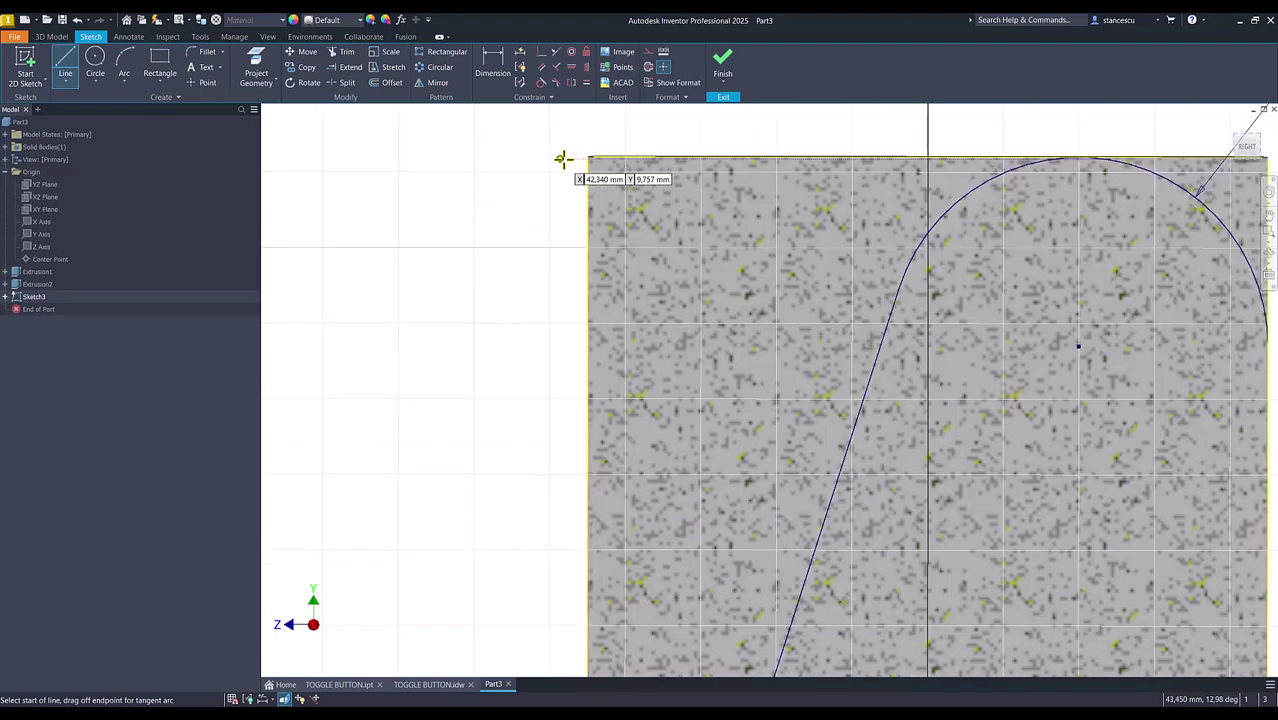
click(588, 156)
scroll(700, 255, down, 3)
scroll(1038, 188, up, 3)
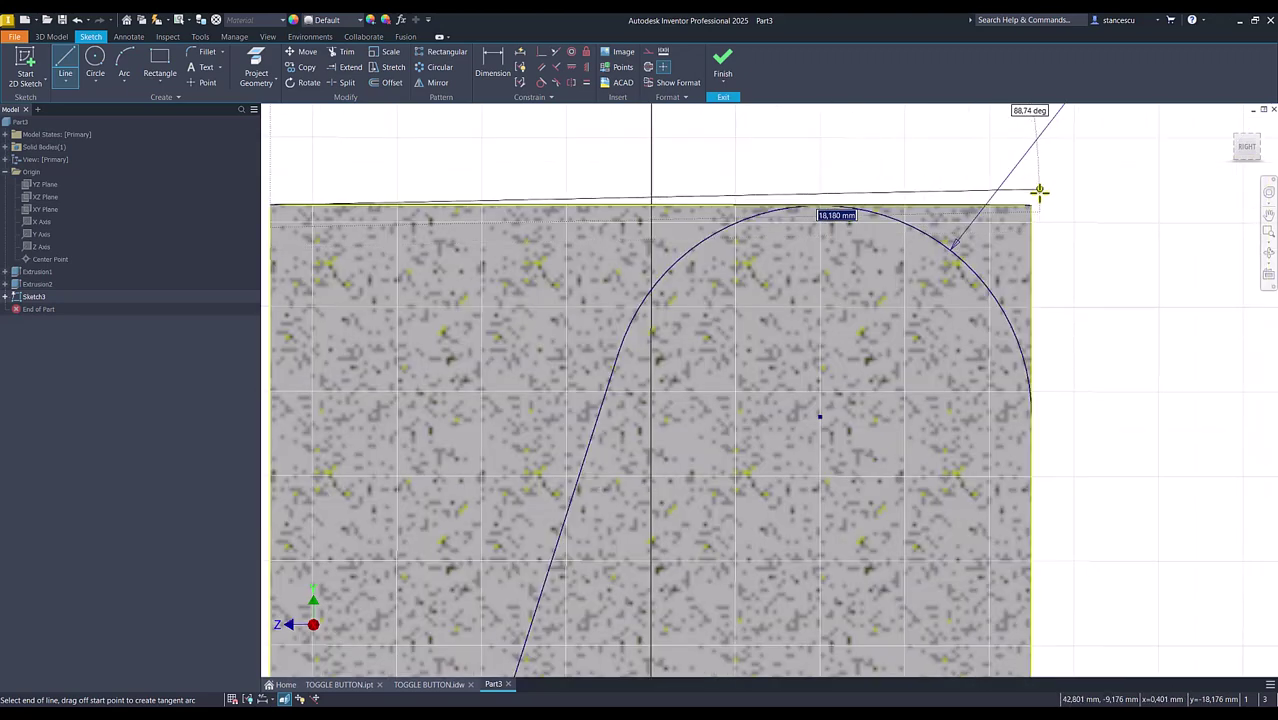
scroll(1039, 190, up, 3)
click(1026, 216)
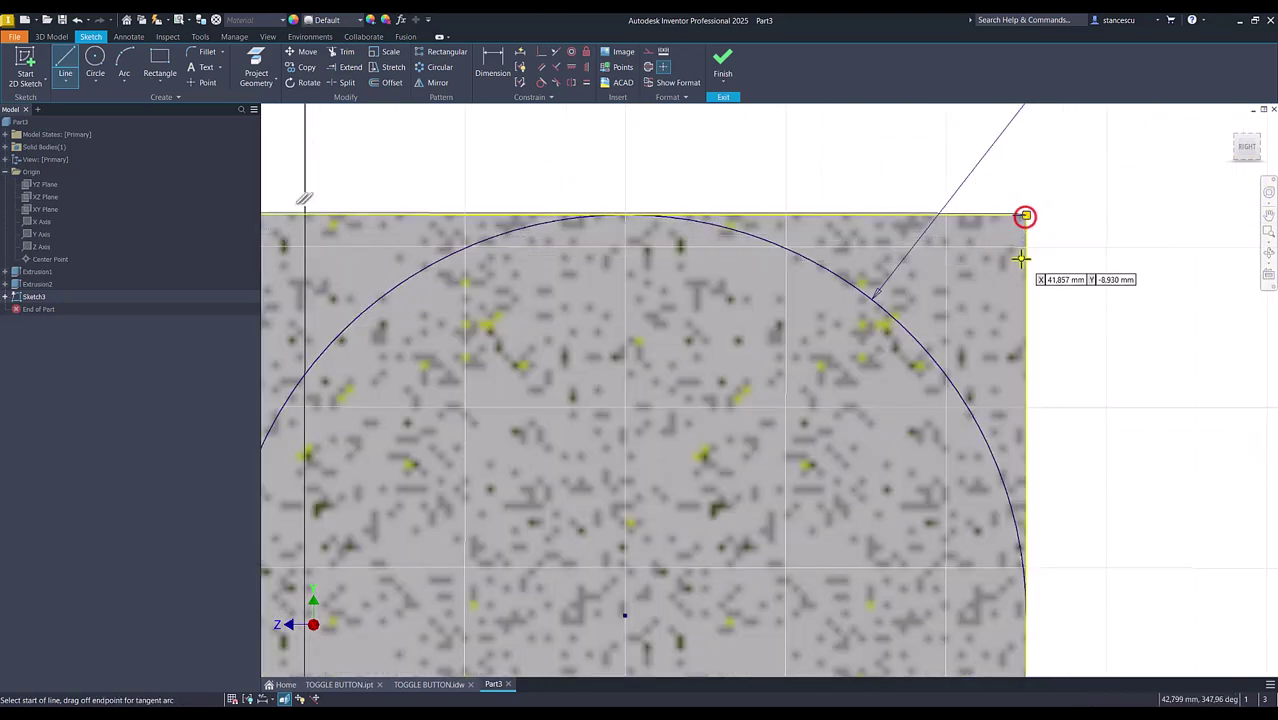
click(727, 68)
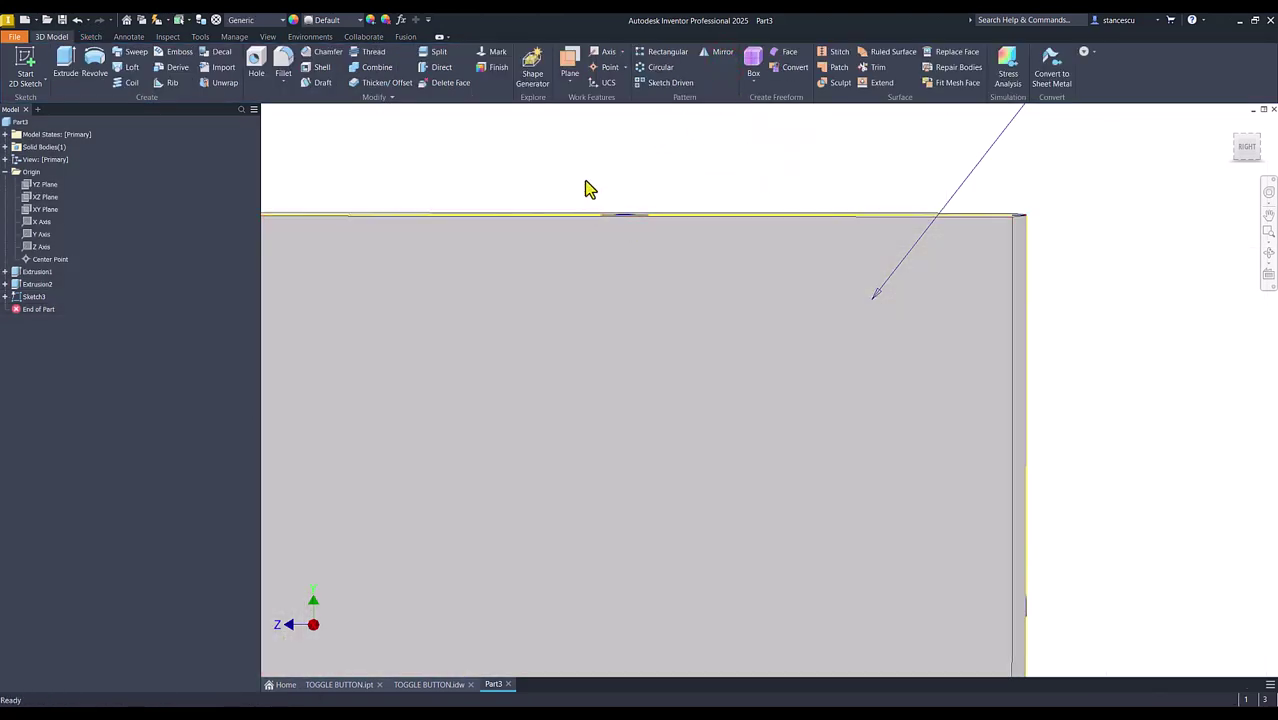
- Extrude the two regions outside the lug outline as a symmetric cut through all
key(F6)
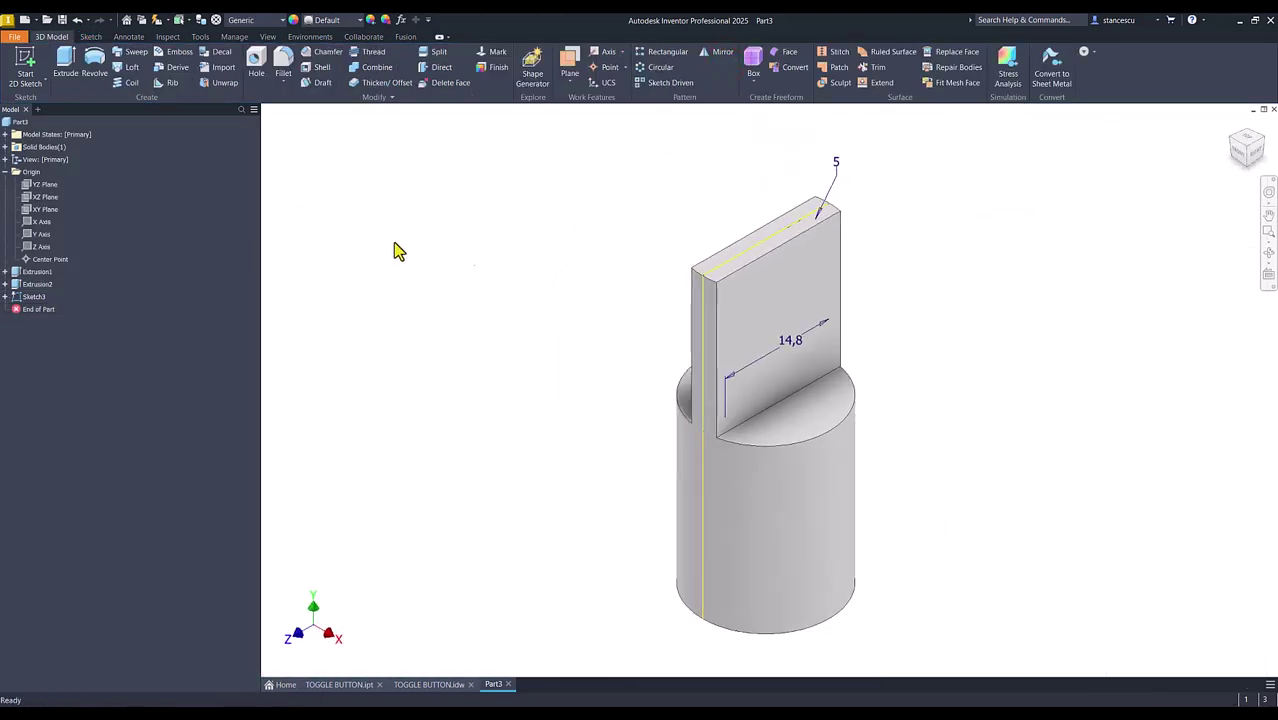
click(66, 68)
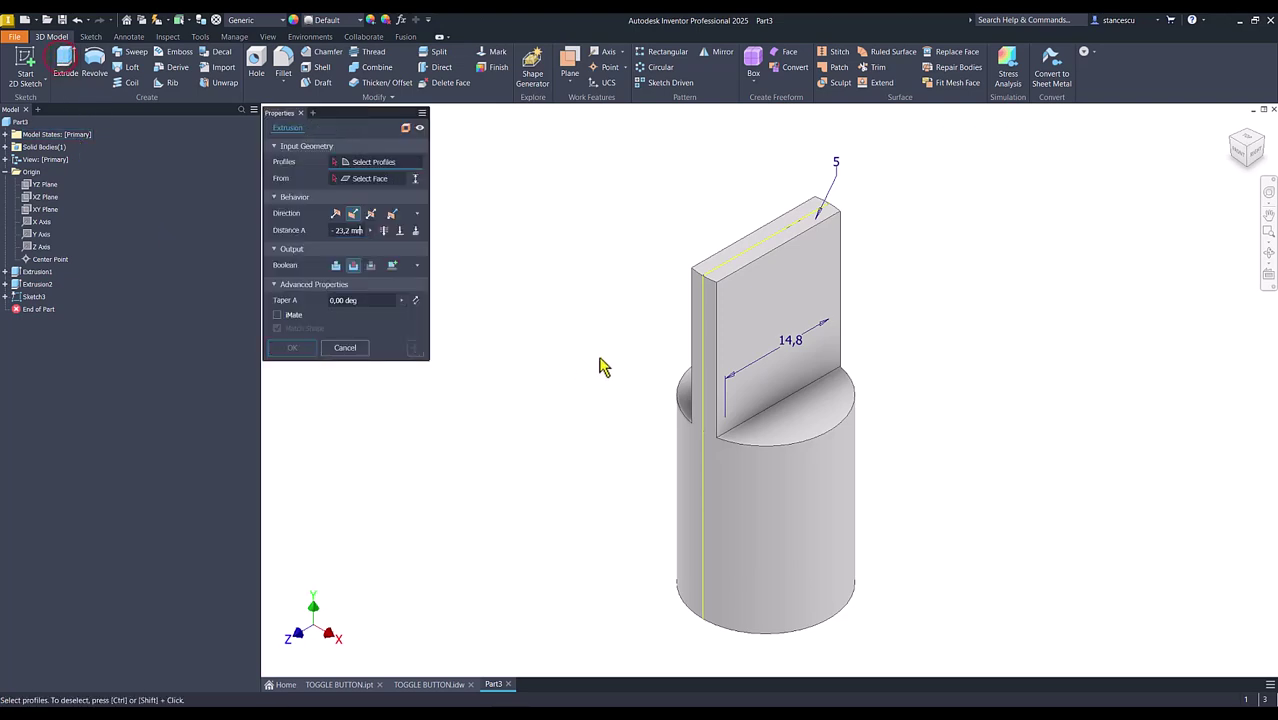
click(720, 310)
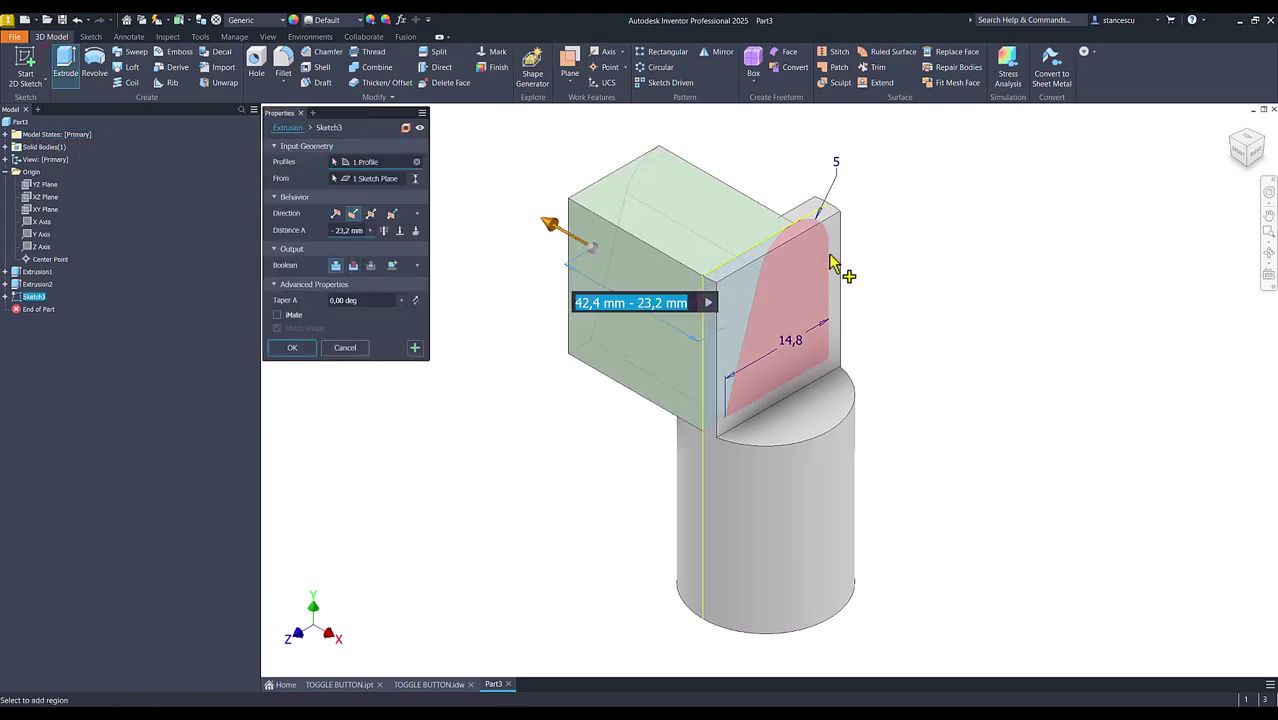
click(828, 213)
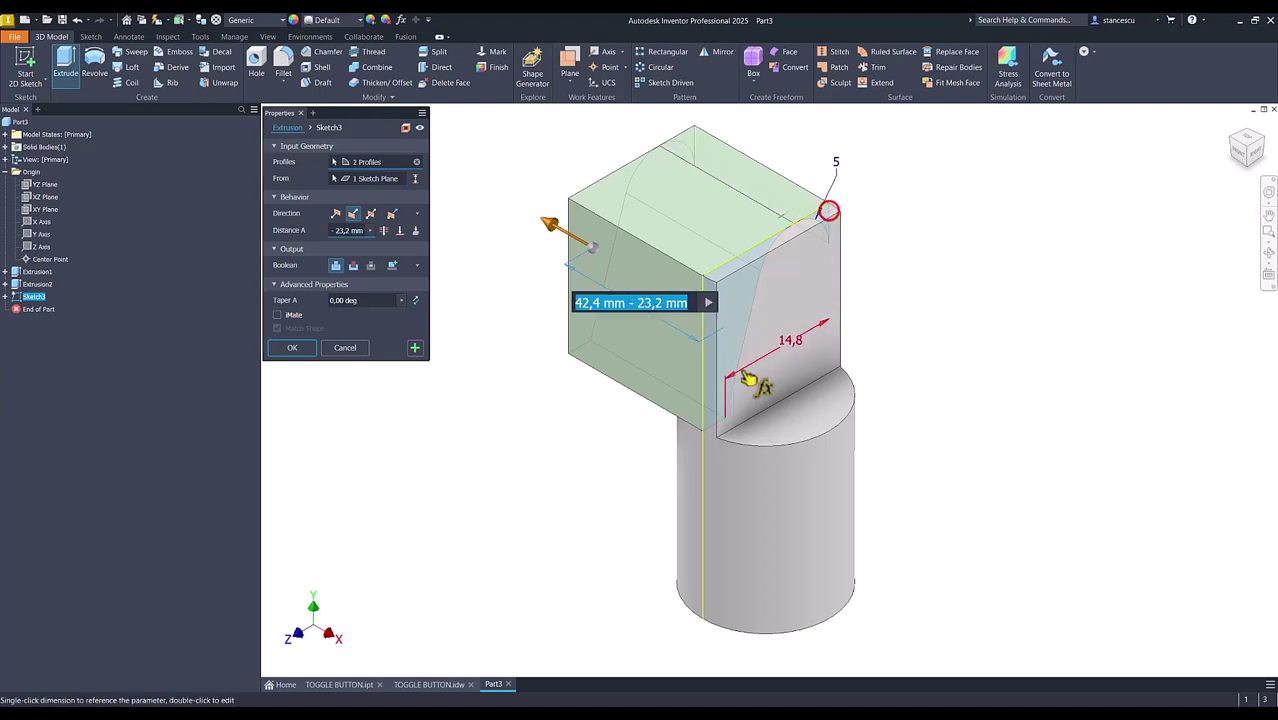
click(371, 213)
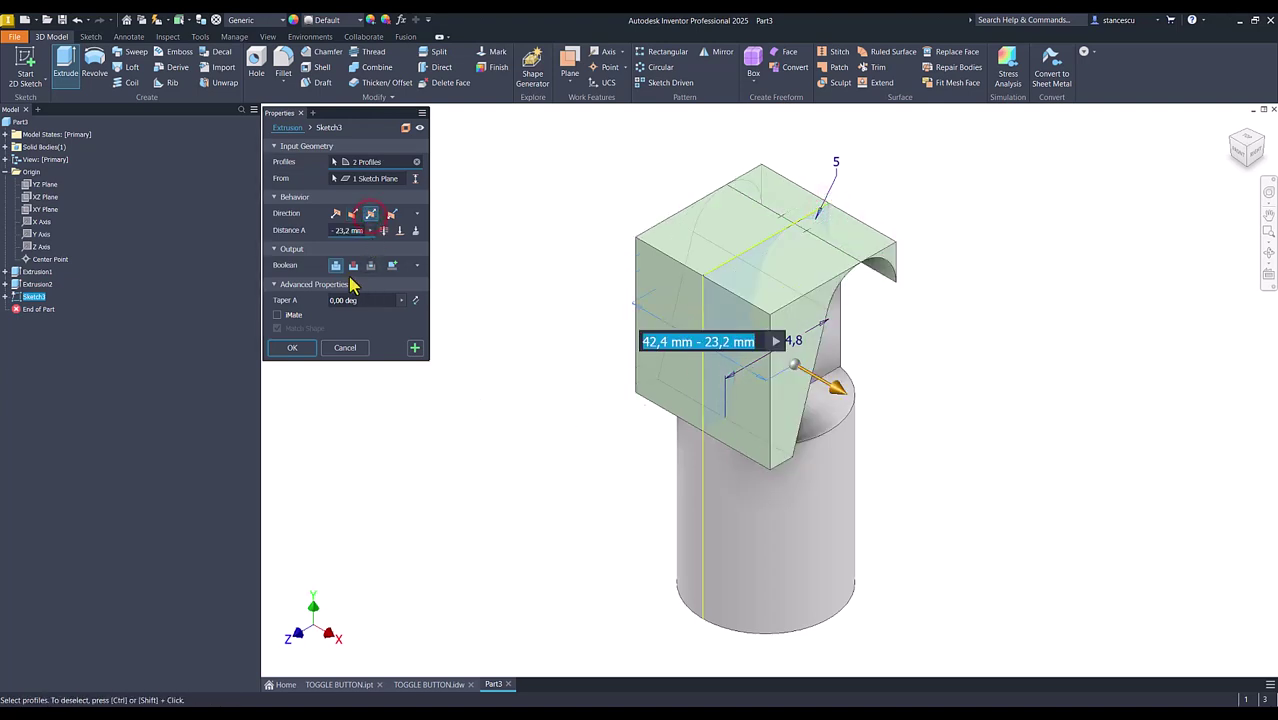
click(353, 266)
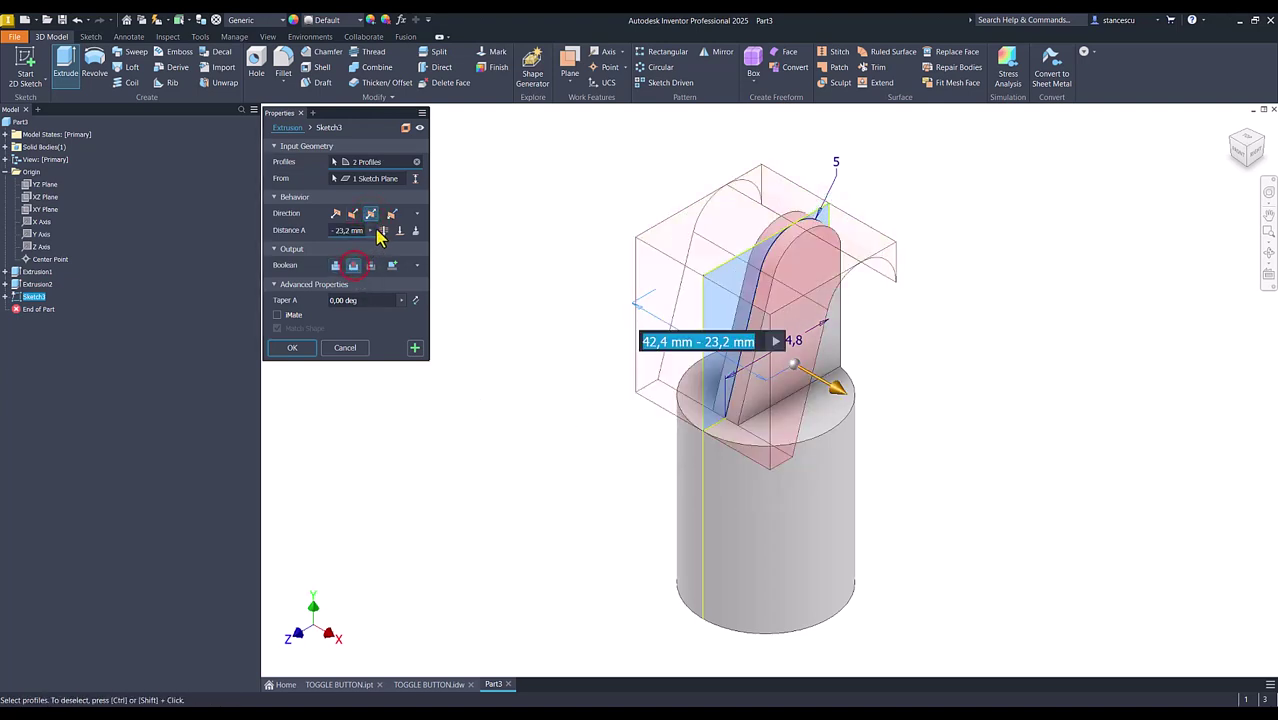
click(385, 230)
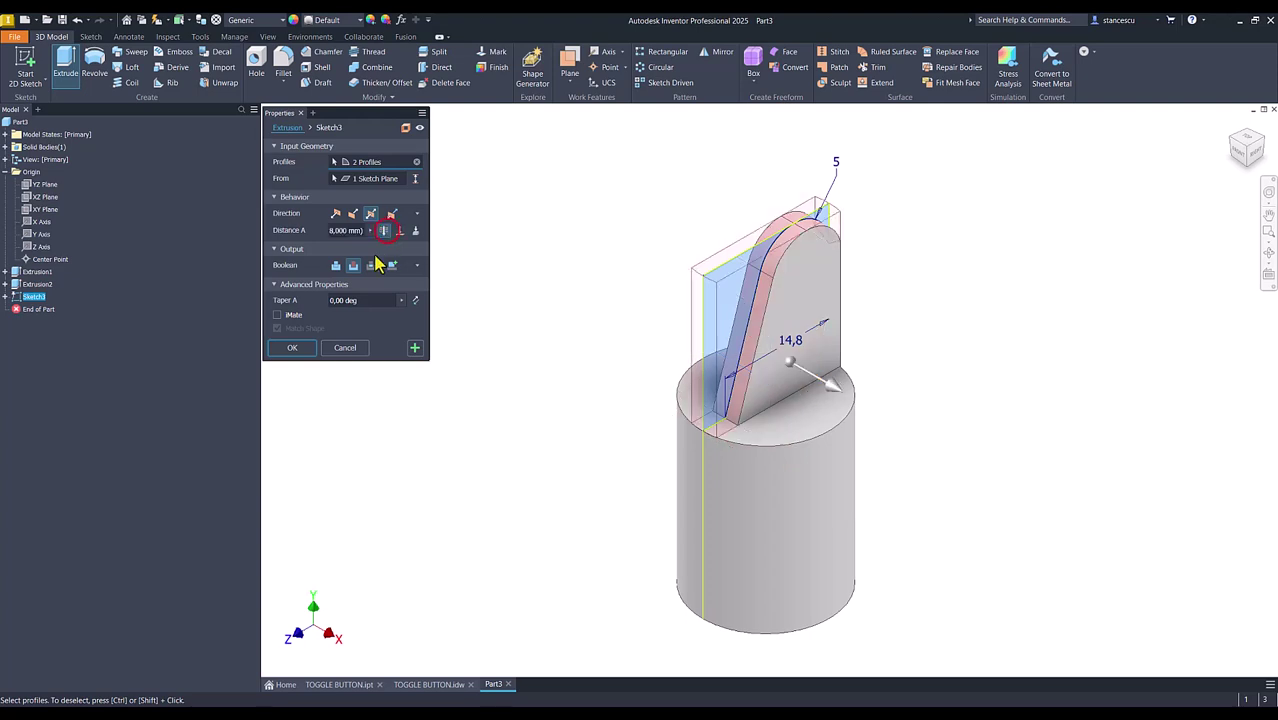
click(292, 348)
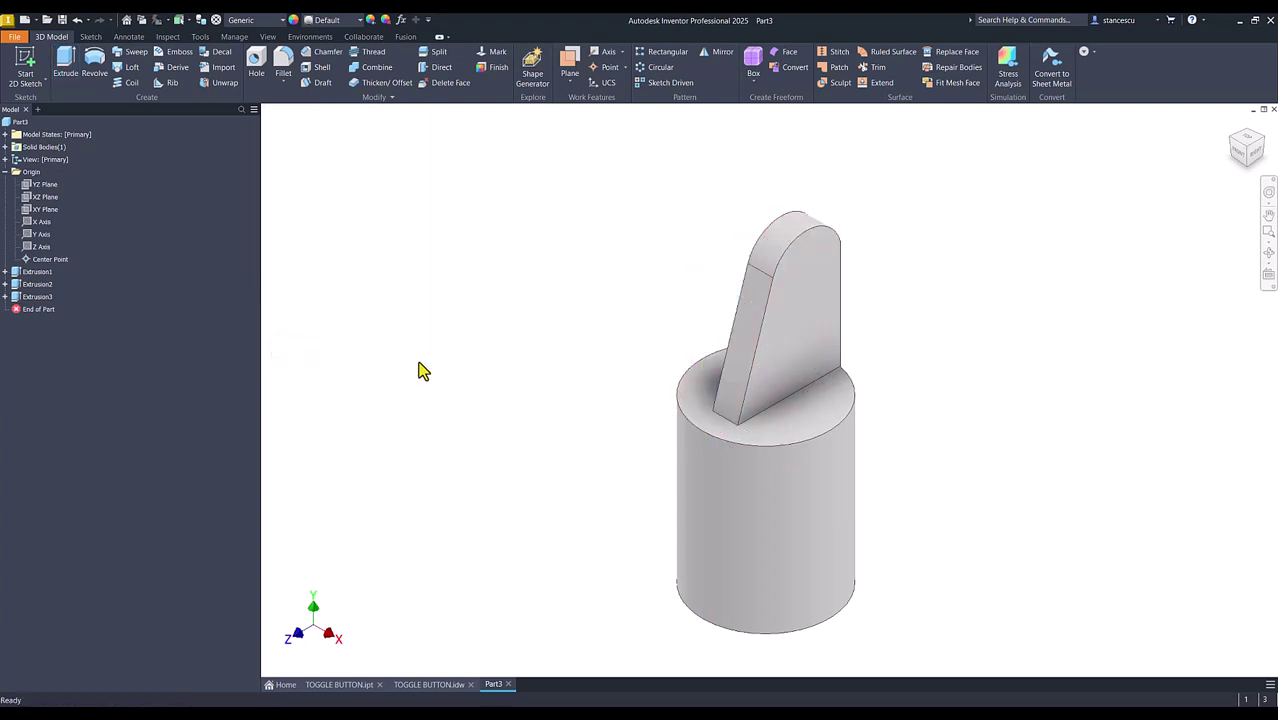
- Start a sketch on the XY plane with the model sliced at that plane, consulting the TOGGLE BUTTON.idw drawing for the side bosses
key(F6)
click(431, 685)
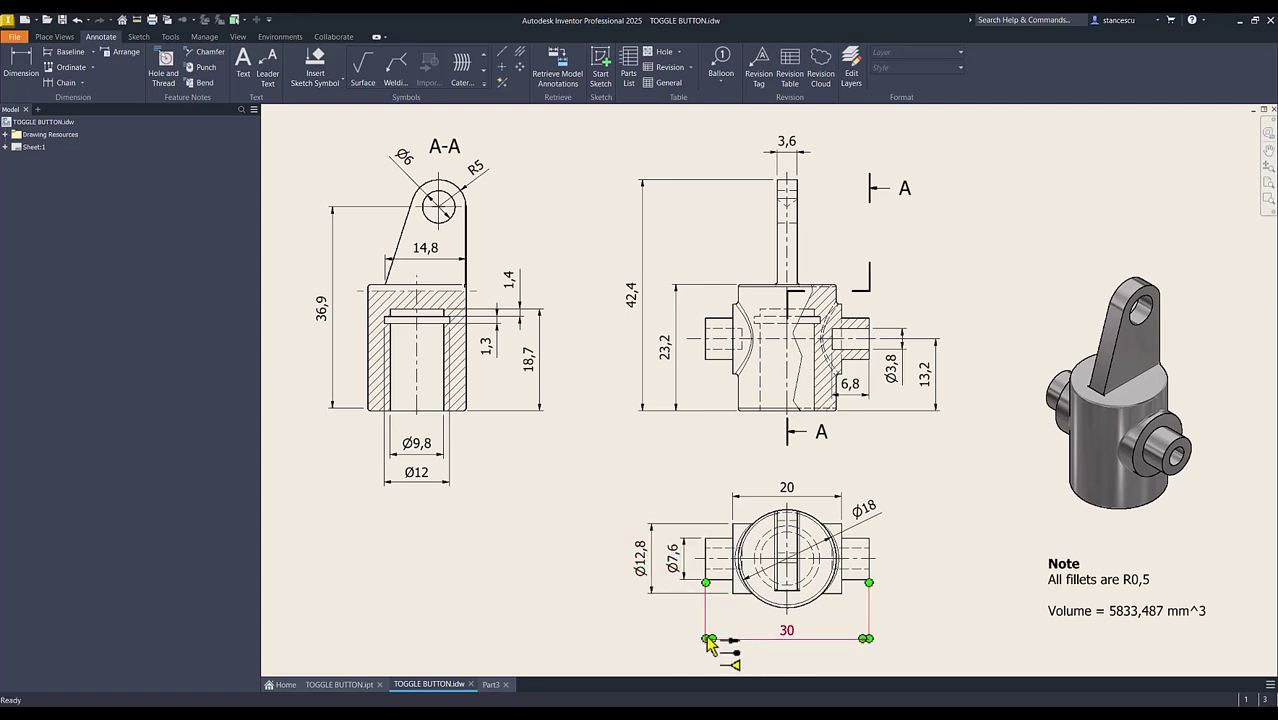
click(490, 685)
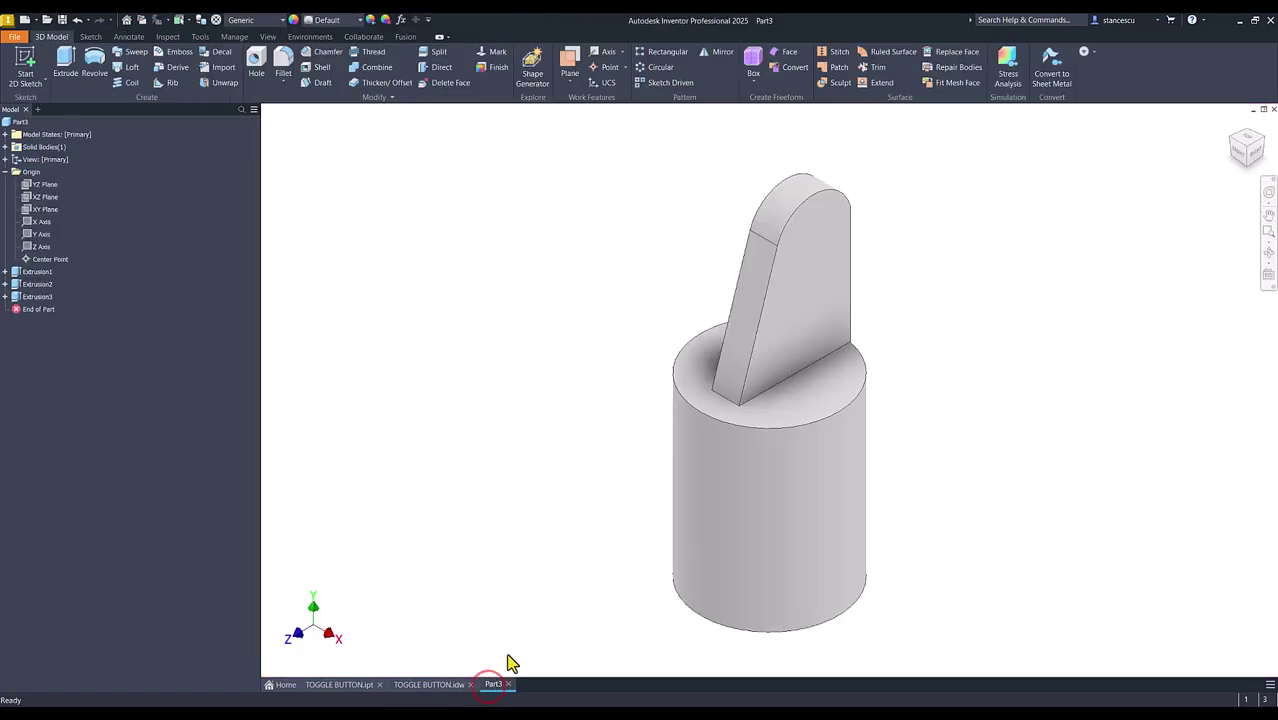
click(30, 211)
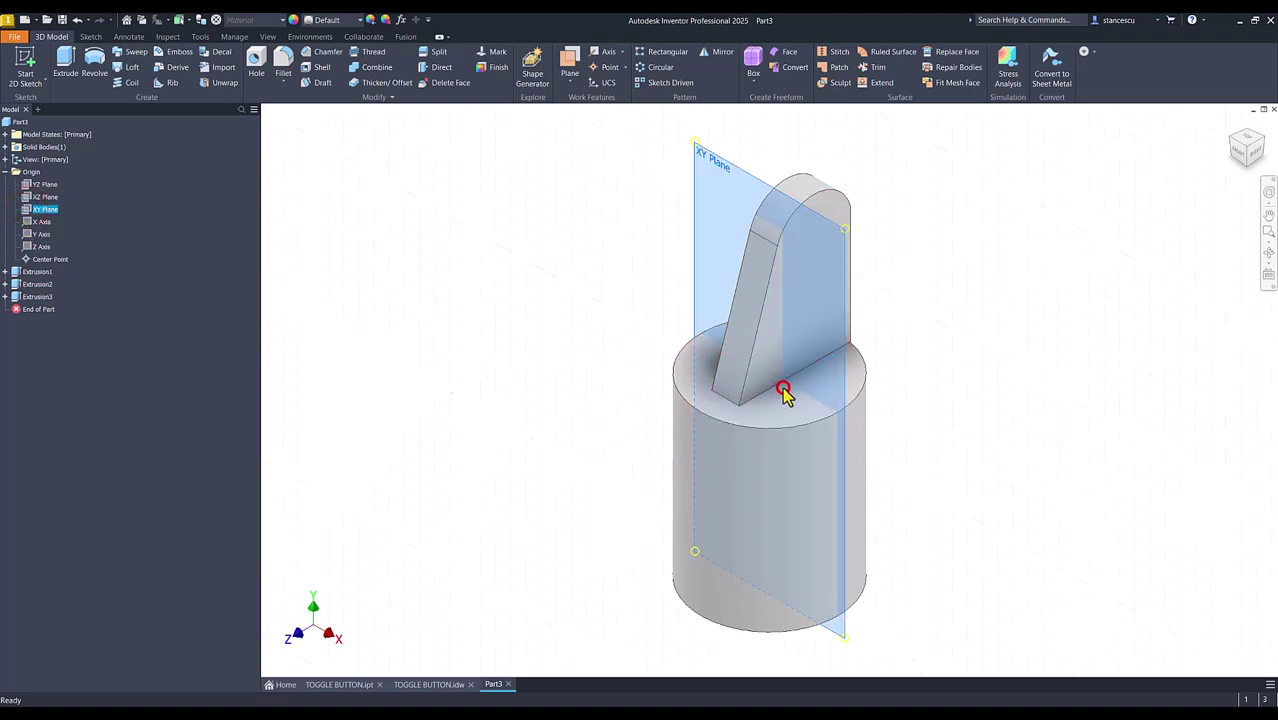
key(s)
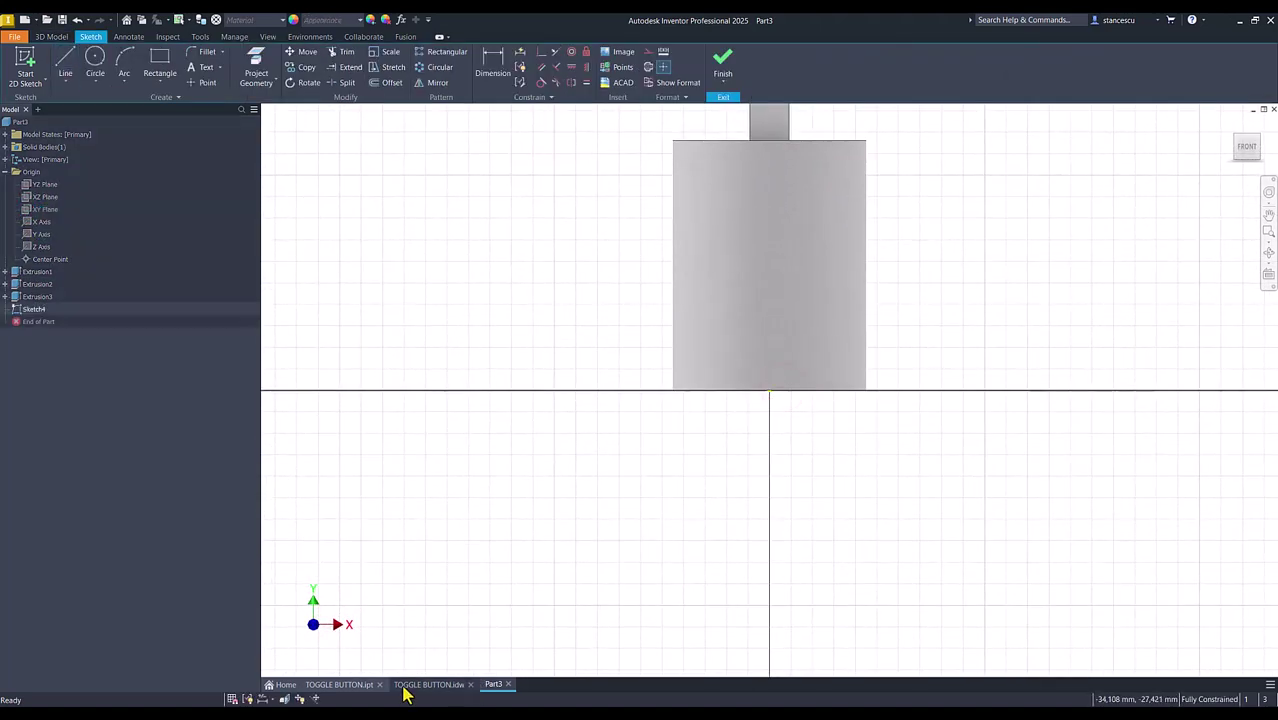
click(428, 684)
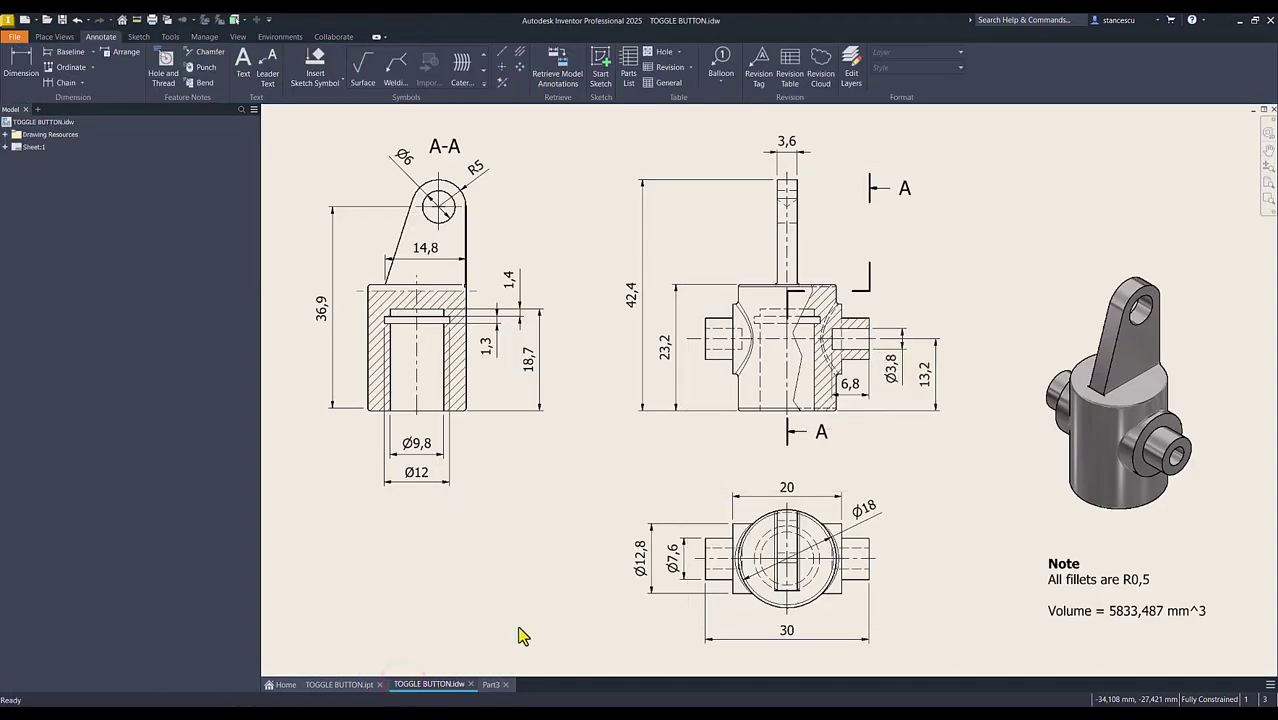
click(490, 684)
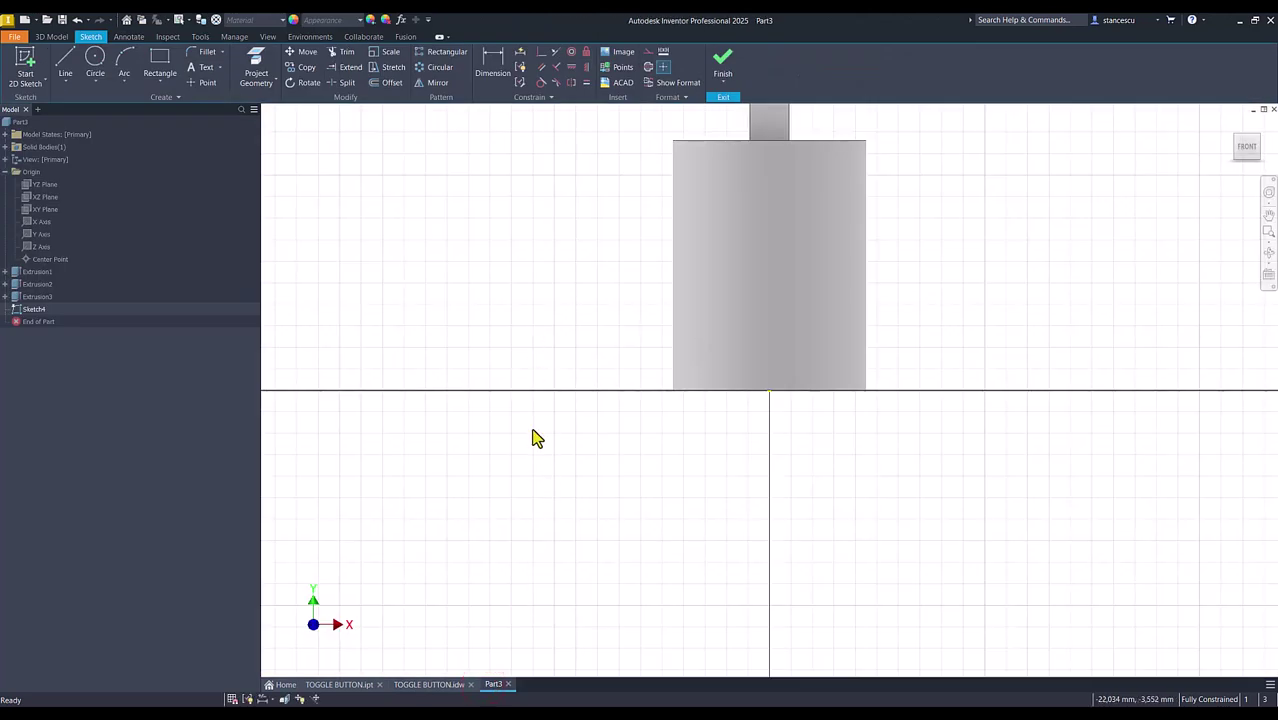
key(F7)
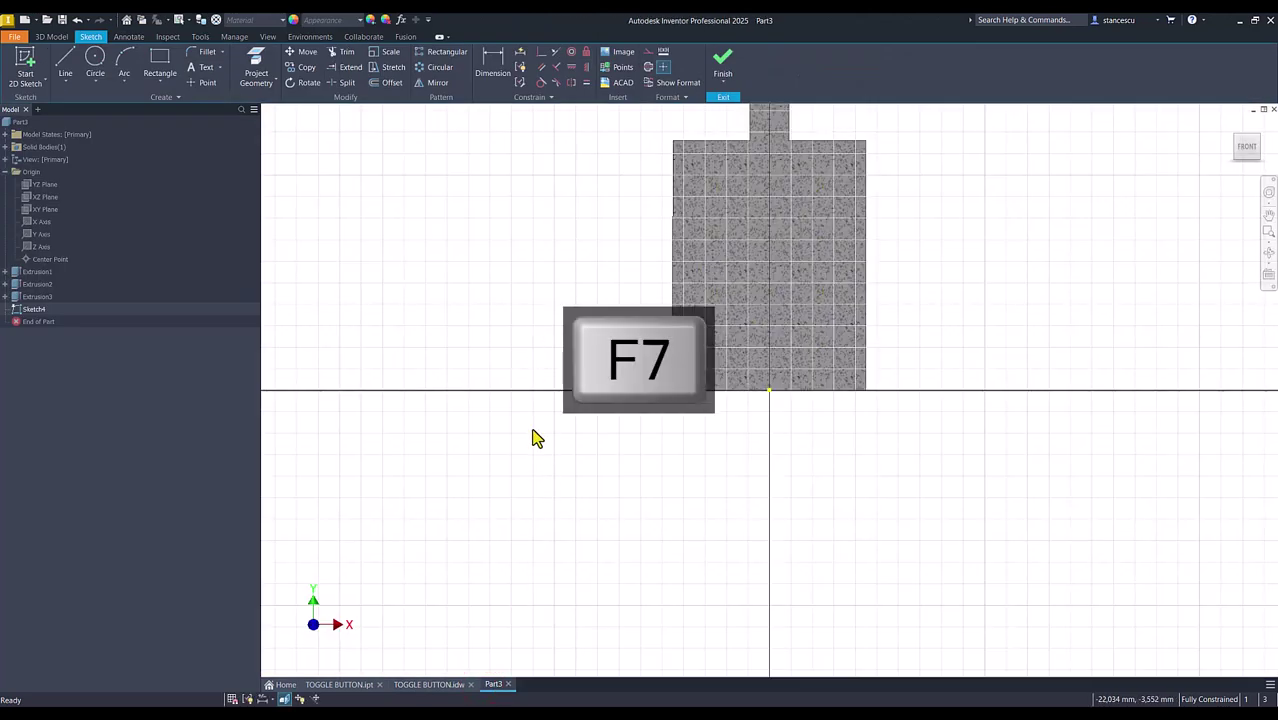
- Draw a closed stepped line profile crossing the cylinder's negative-X side, its outer step about 4.6 mm long and 4.4 mm high
click(65, 66)
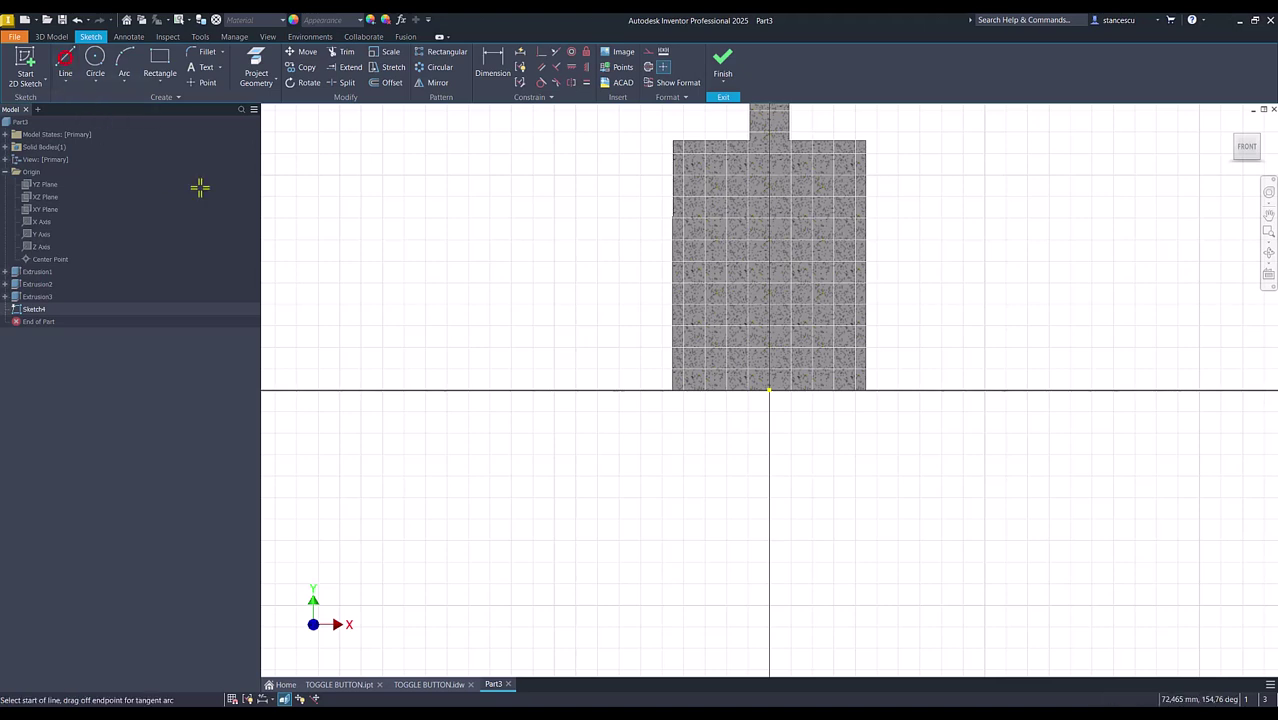
click(761, 290)
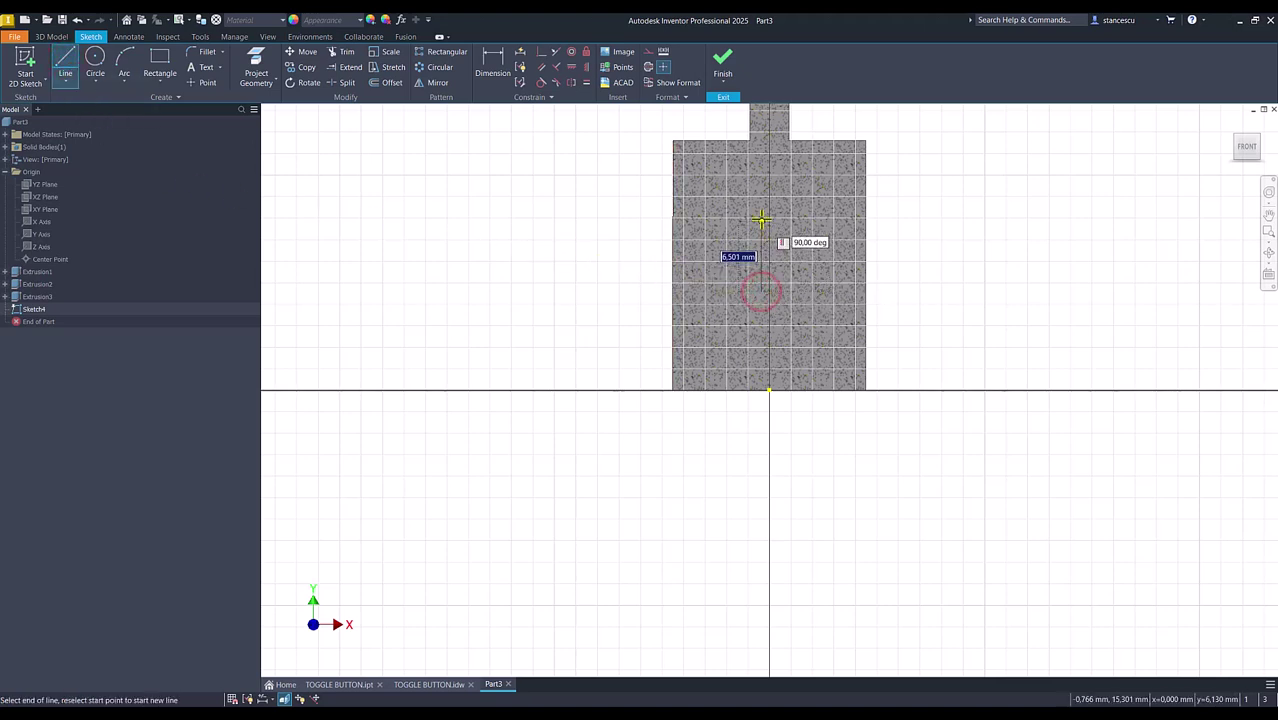
click(761, 218)
click(638, 220)
click(638, 245)
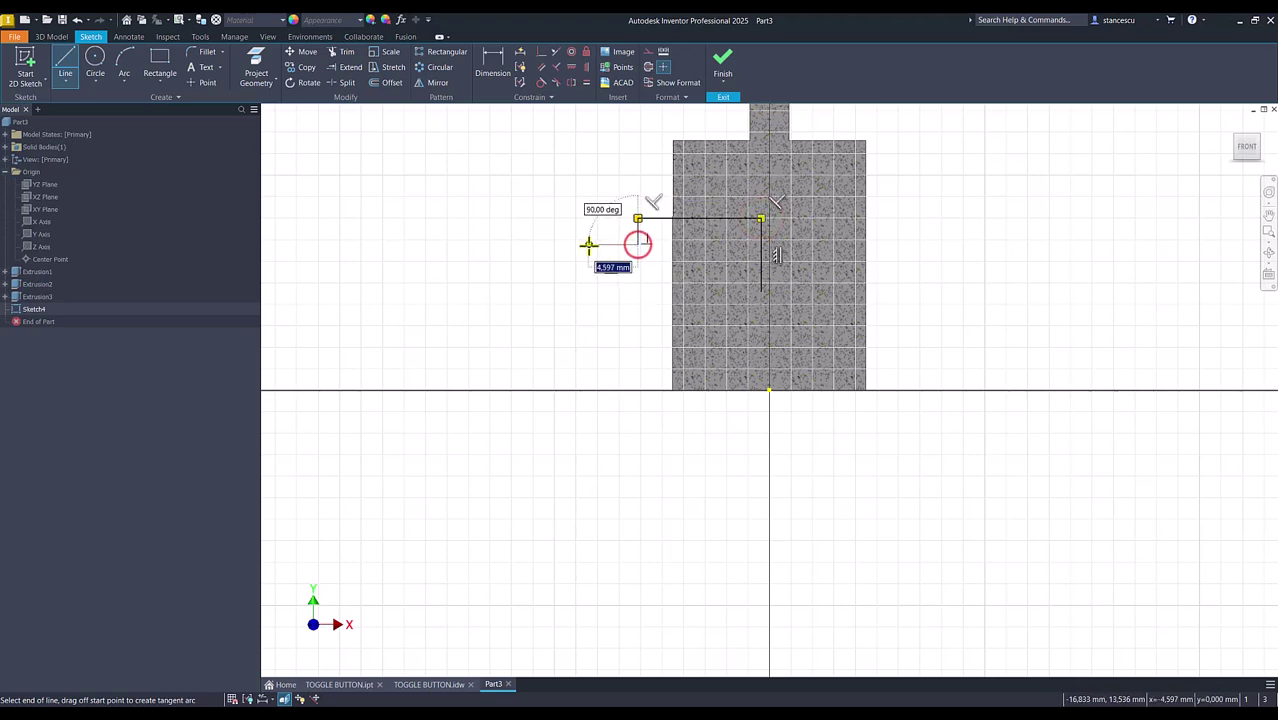
click(588, 244)
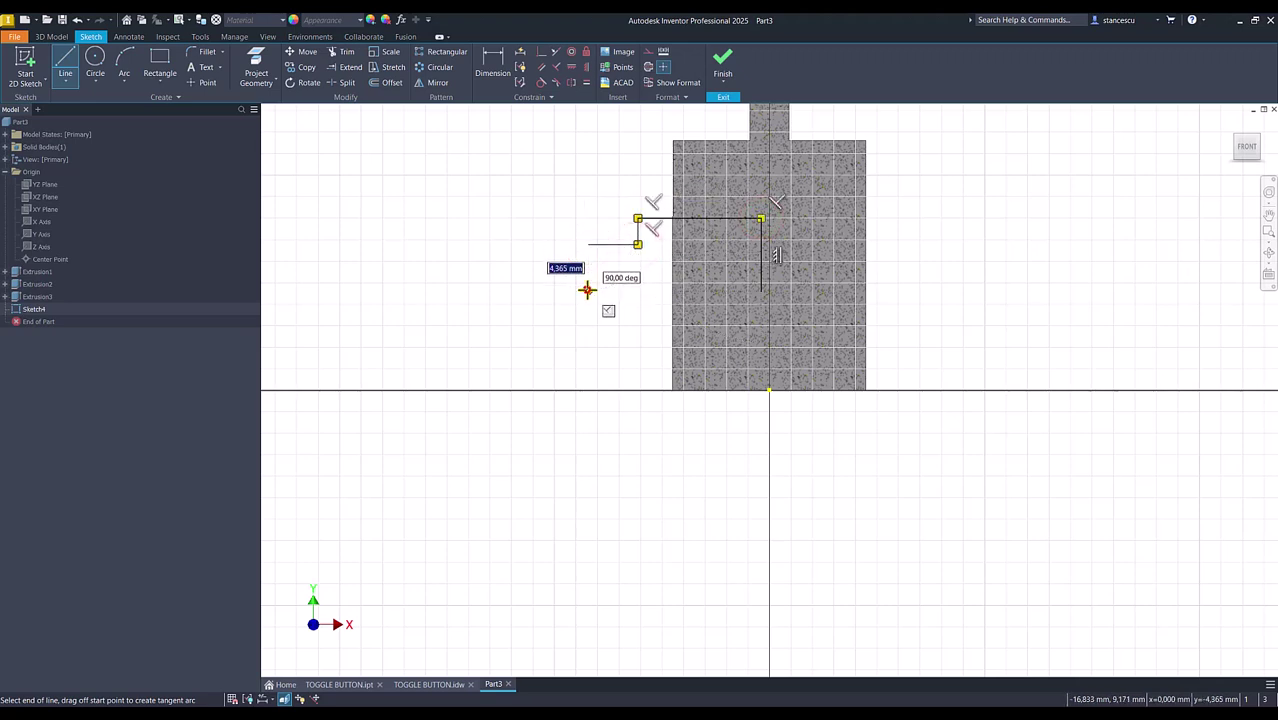
right_click(512, 276)
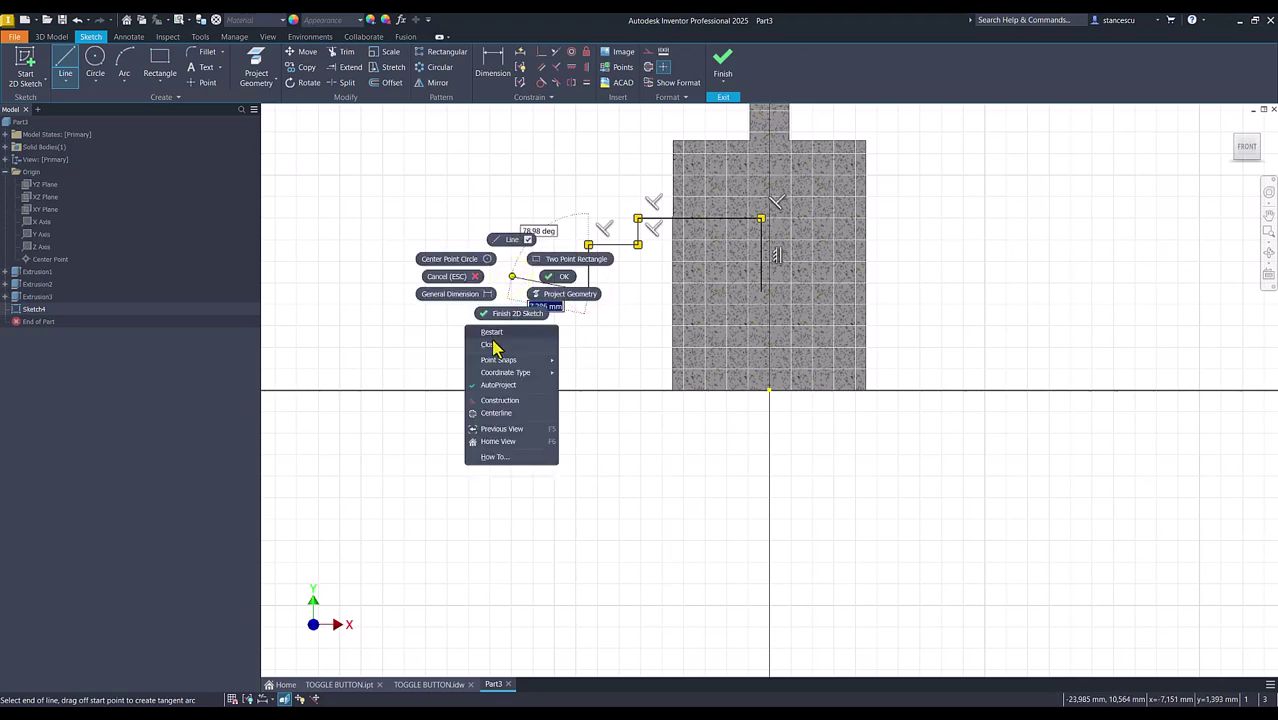
click(493, 344)
key(Escape)
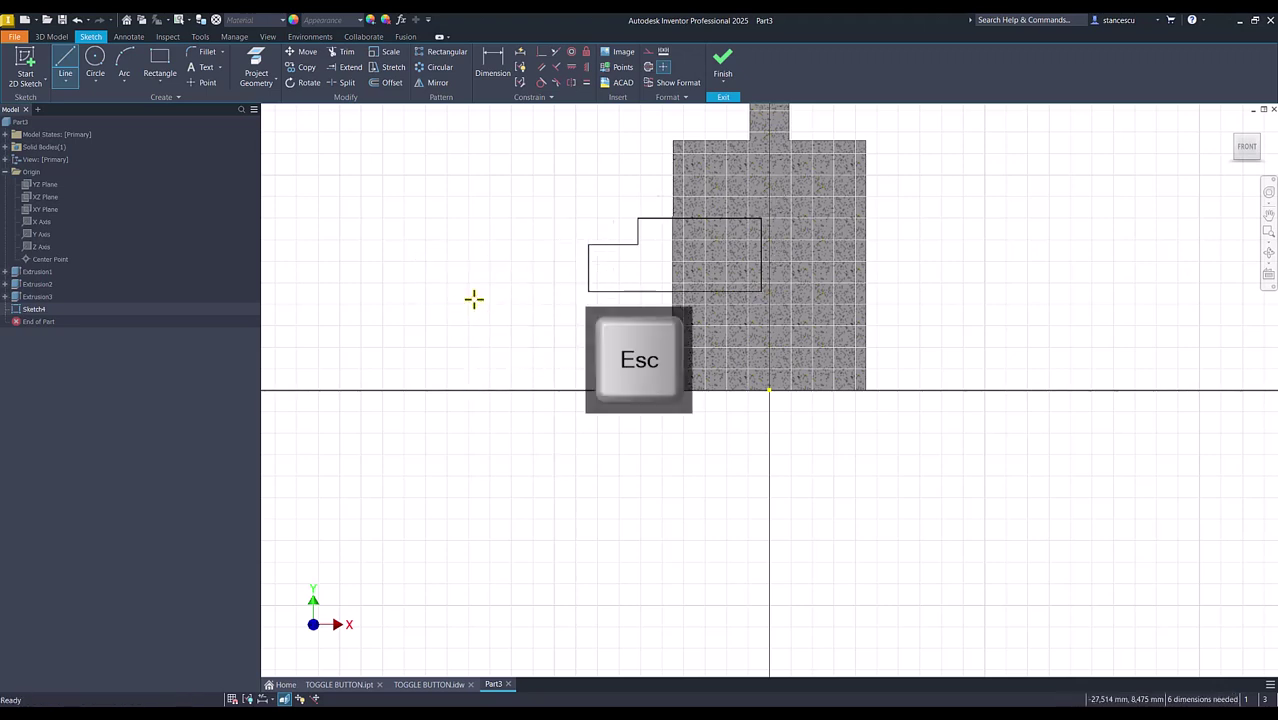
- Dimension the height of the profile's lower horizontal line above the origin as 13,2 mm
click(493, 63)
click(642, 292)
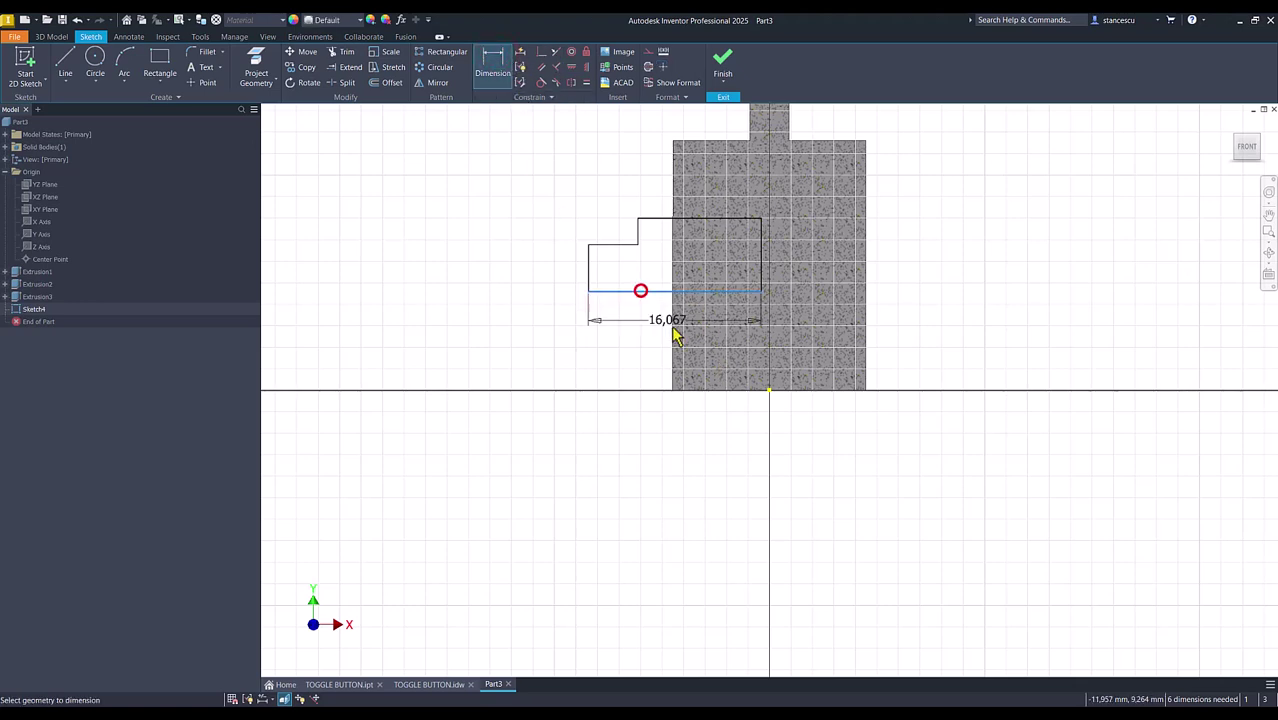
click(769, 389)
click(527, 337)
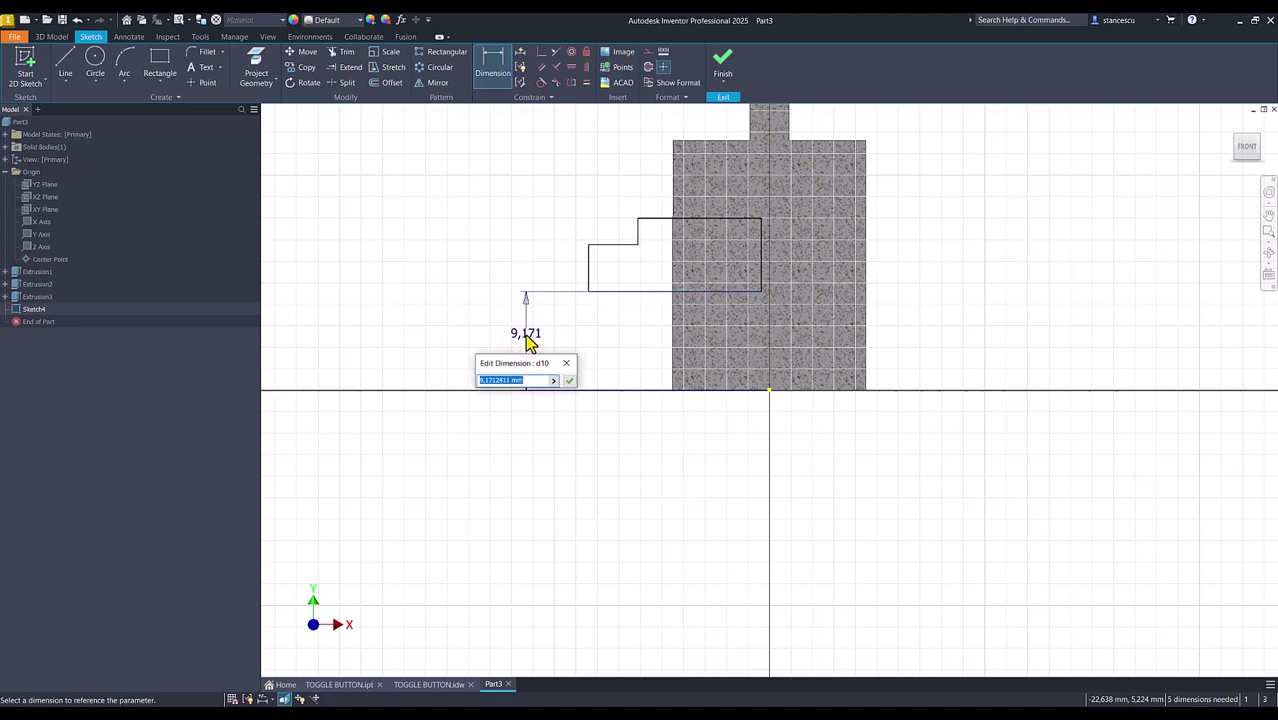
text(13,2)
key(Return)
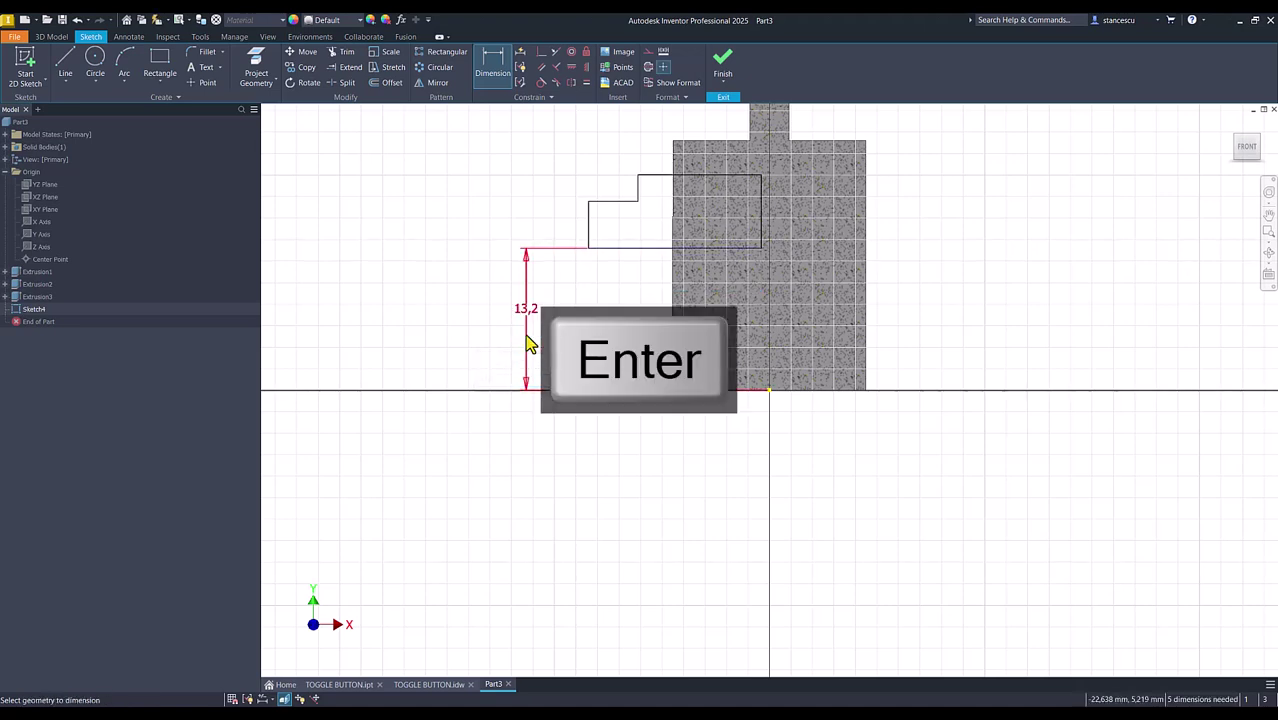
- Constrain the profile's inner vertical line coincident with the origin point
click(541, 51)
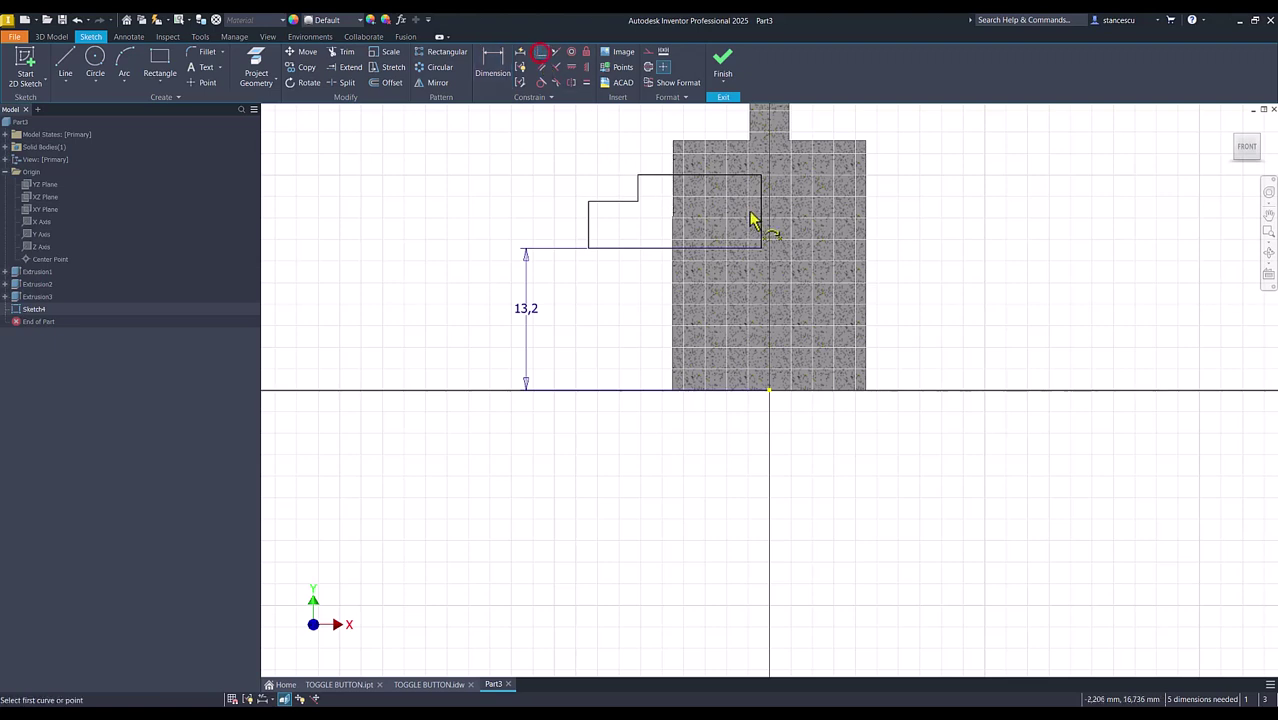
click(760, 207)
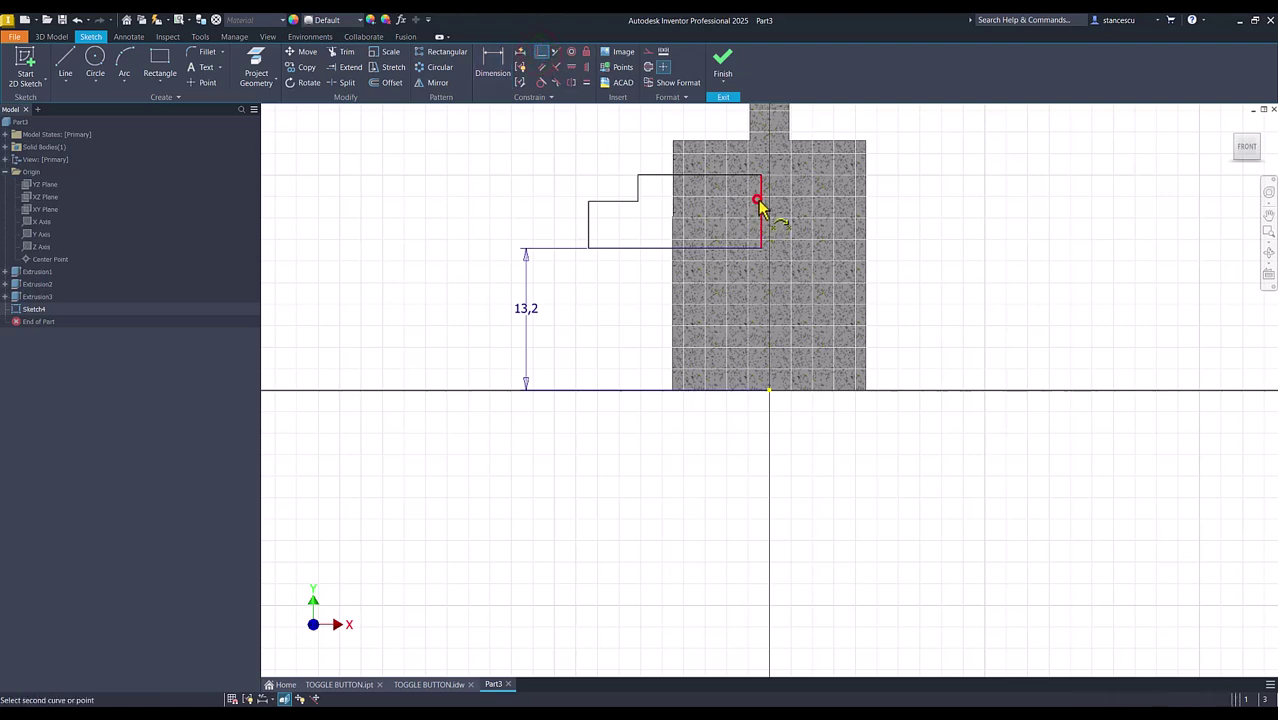
click(769, 391)
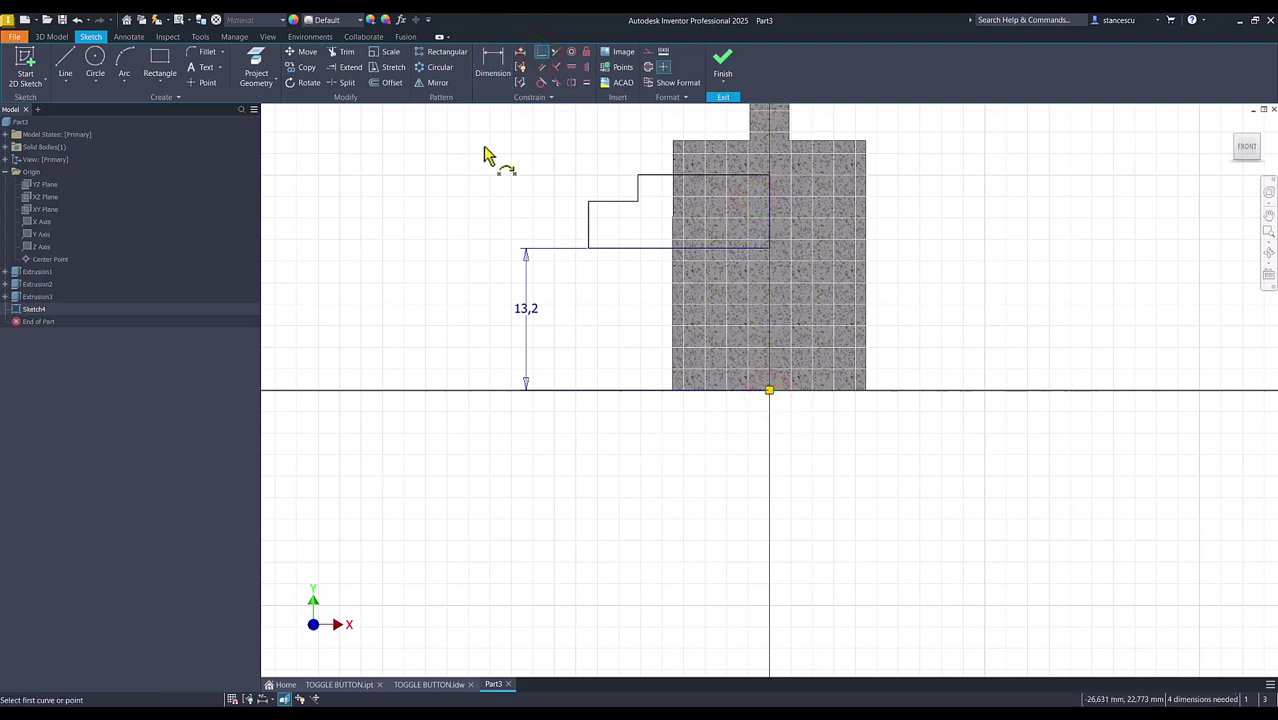
key(Escape)
- Convert the profile's lower horizontal line into a centerline
click(640, 247)
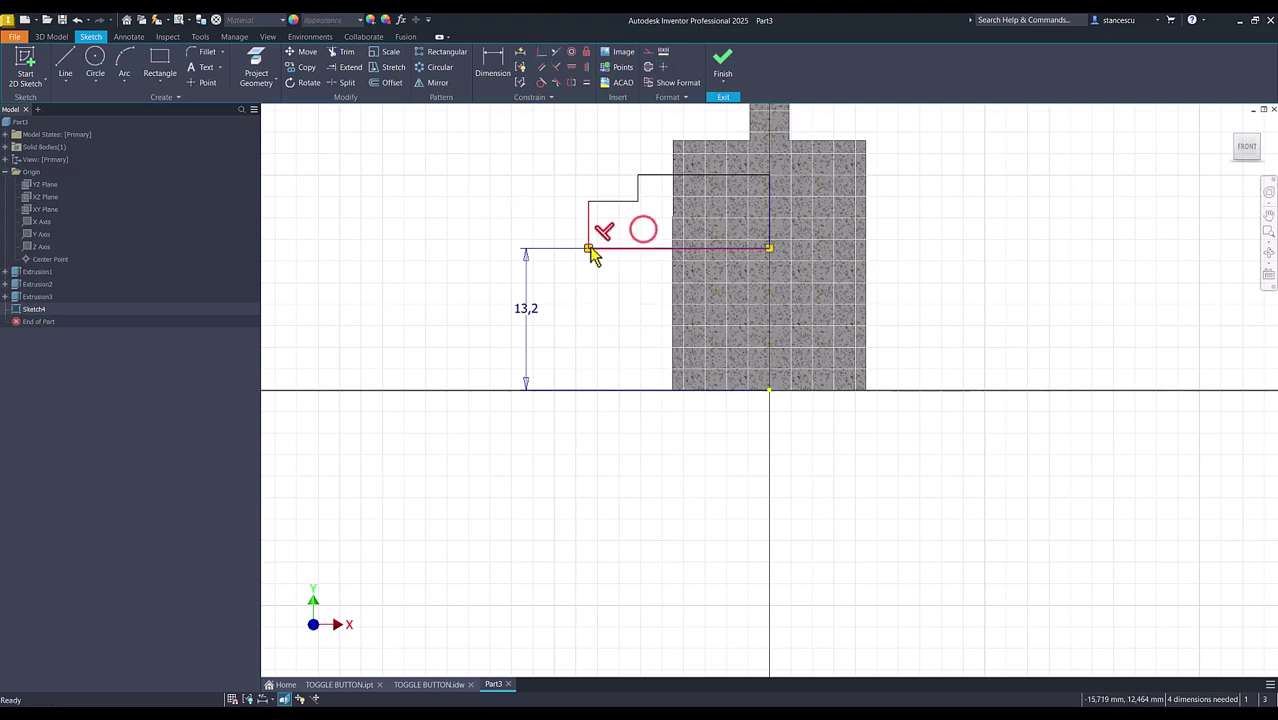
click(648, 67)
click(508, 175)
click(492, 65)
click(613, 201)
key(Escape)
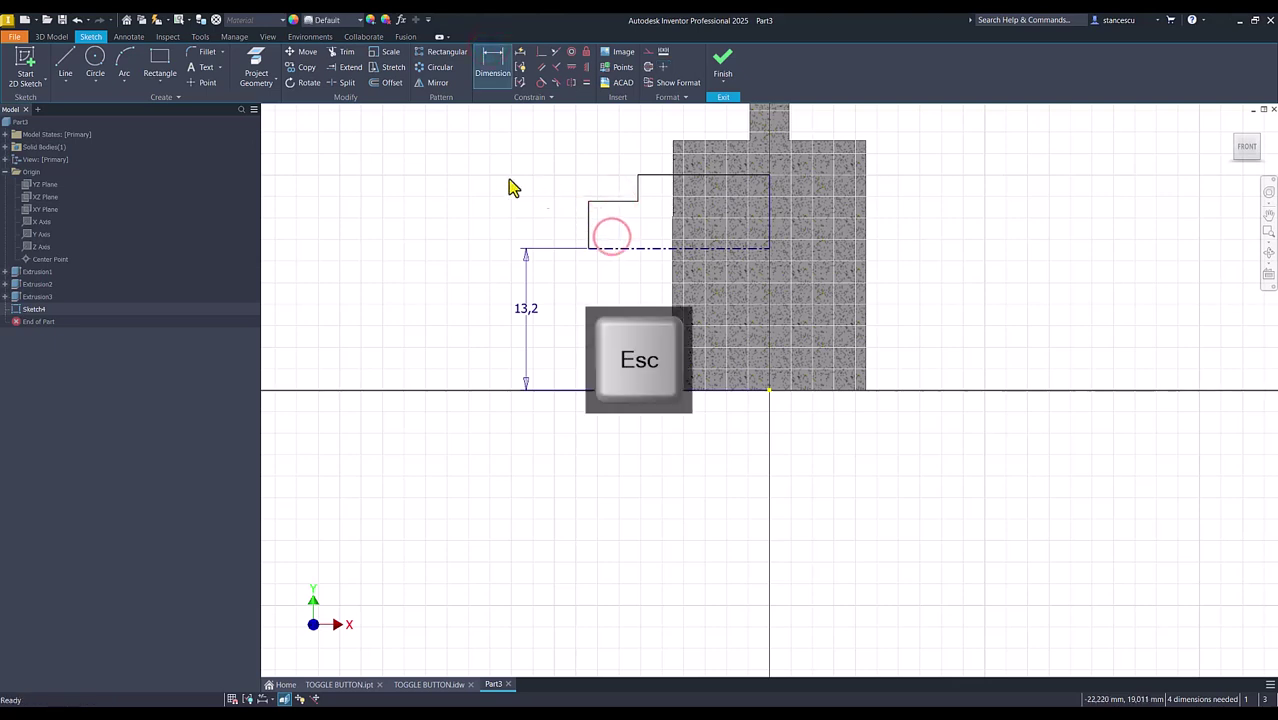
- Dimension the outer step's upper line against the centerline as a 7,6 mm diameter
click(503, 70)
click(600, 202)
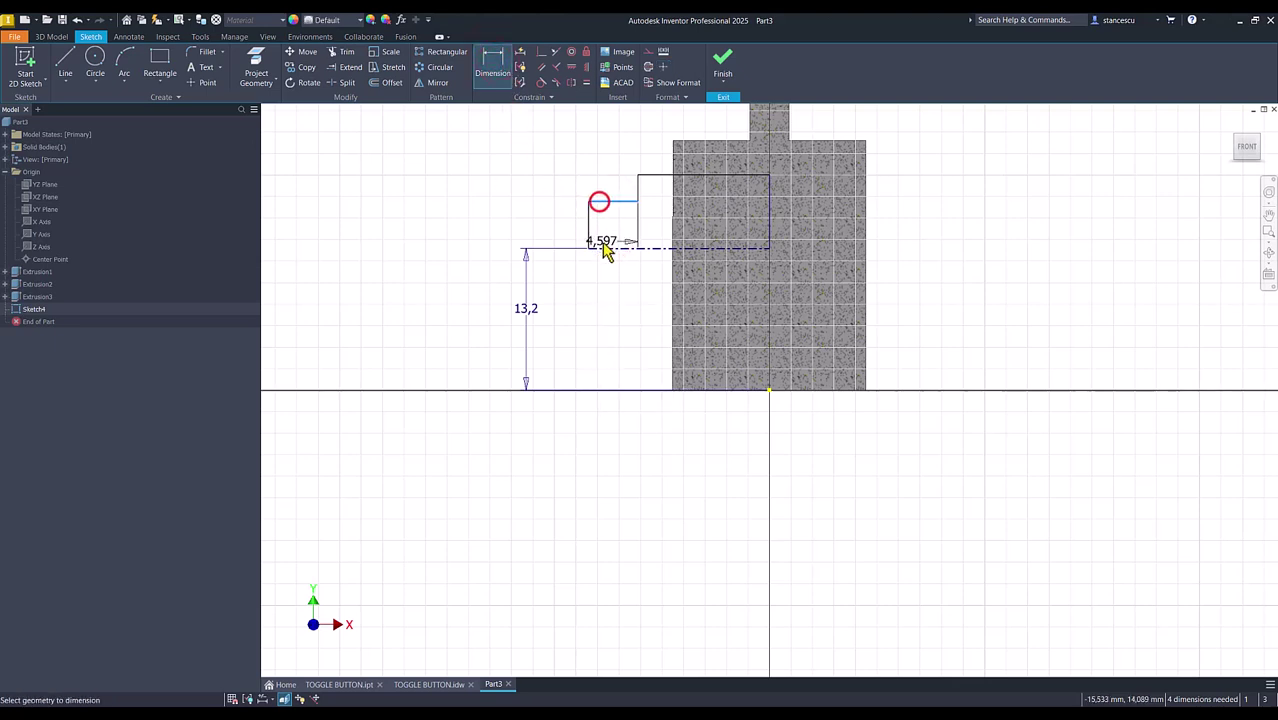
click(602, 247)
click(546, 227)
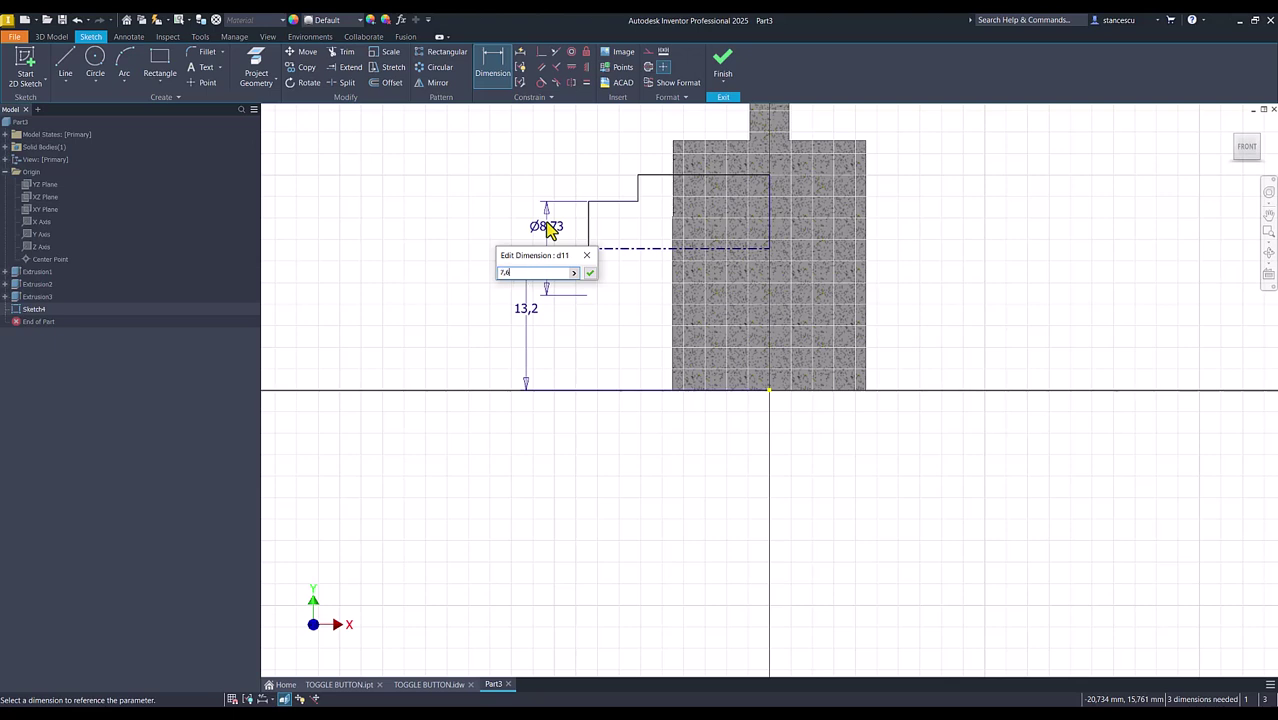
key(Return)
- Dimension the profile's topmost line against the centerline as a 12,8 mm diameter
click(652, 185)
click(647, 252)
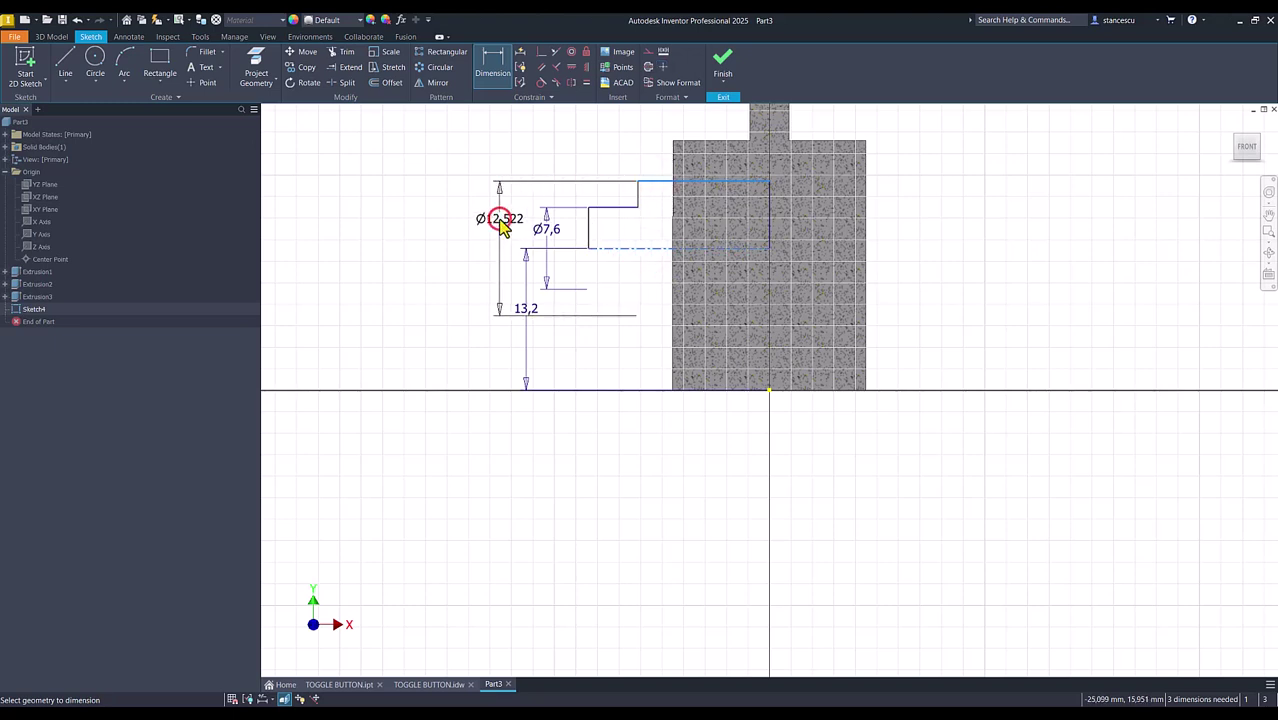
click(503, 227)
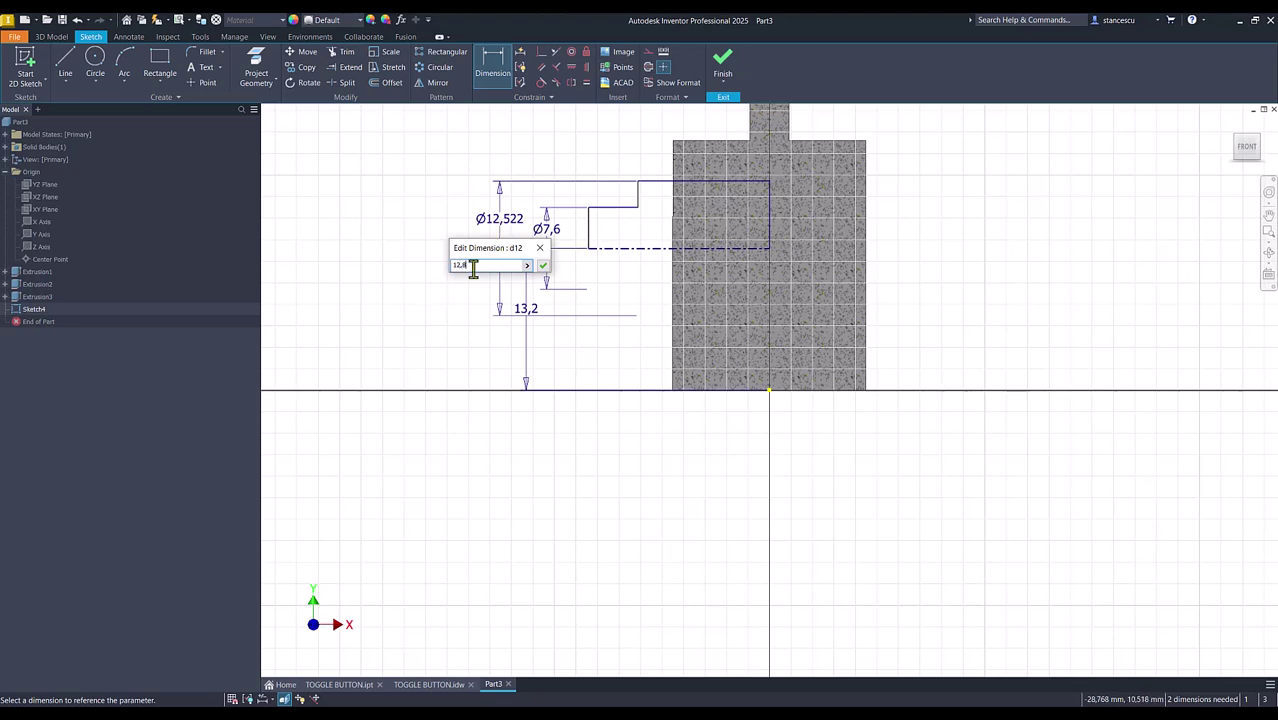
click(542, 265)
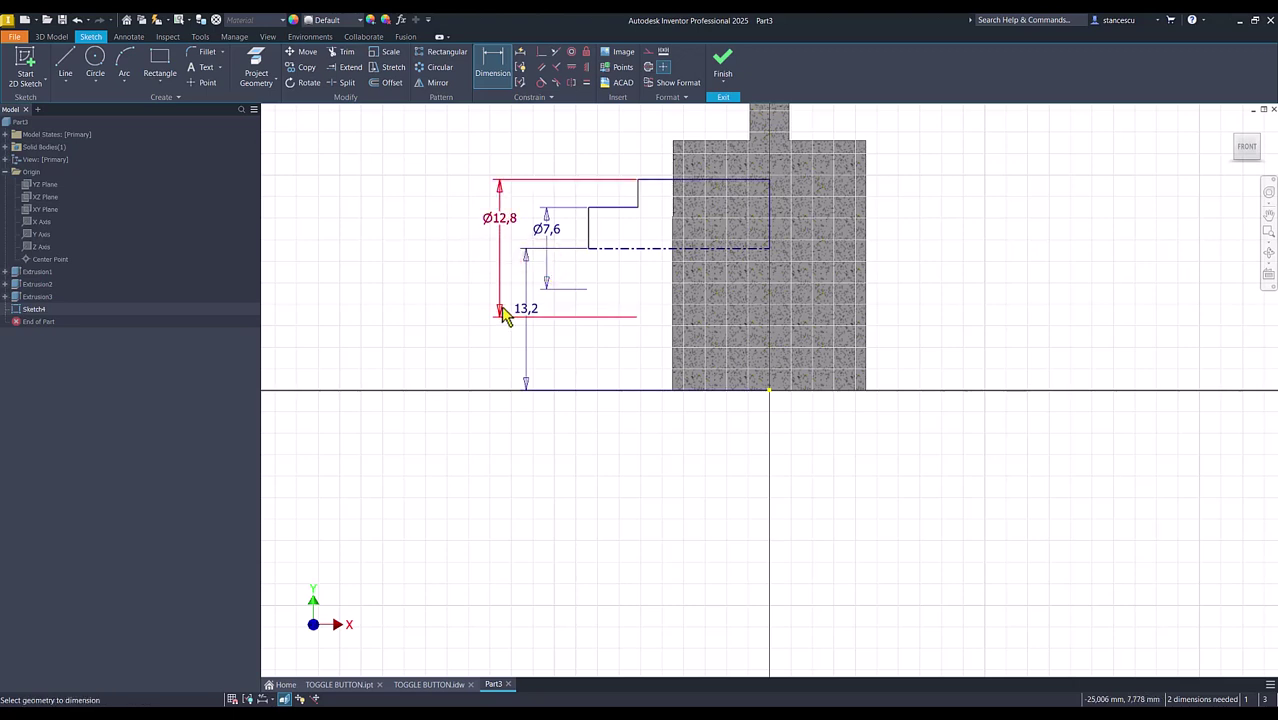
- Set the distance between the short step line and the profile's inner vertical line to 20/2 mm
click(641, 190)
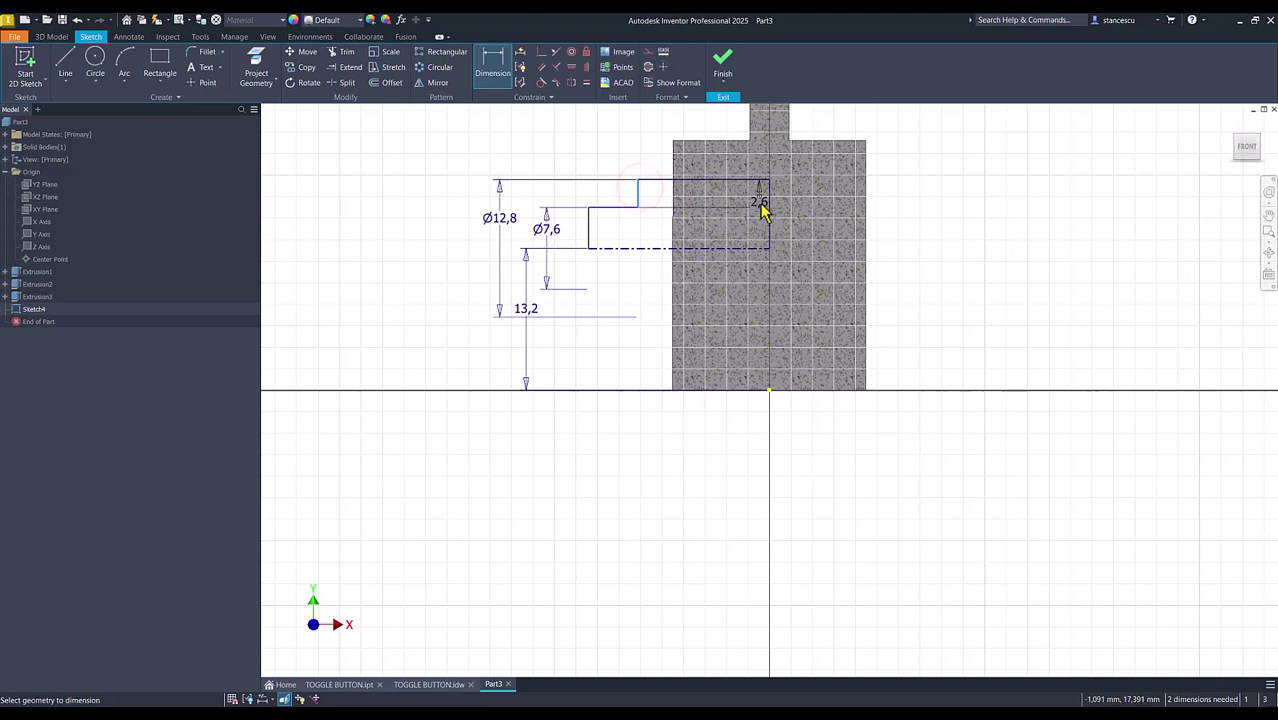
click(770, 198)
middle_drag(736, 234, 738, 418)
click(714, 252)
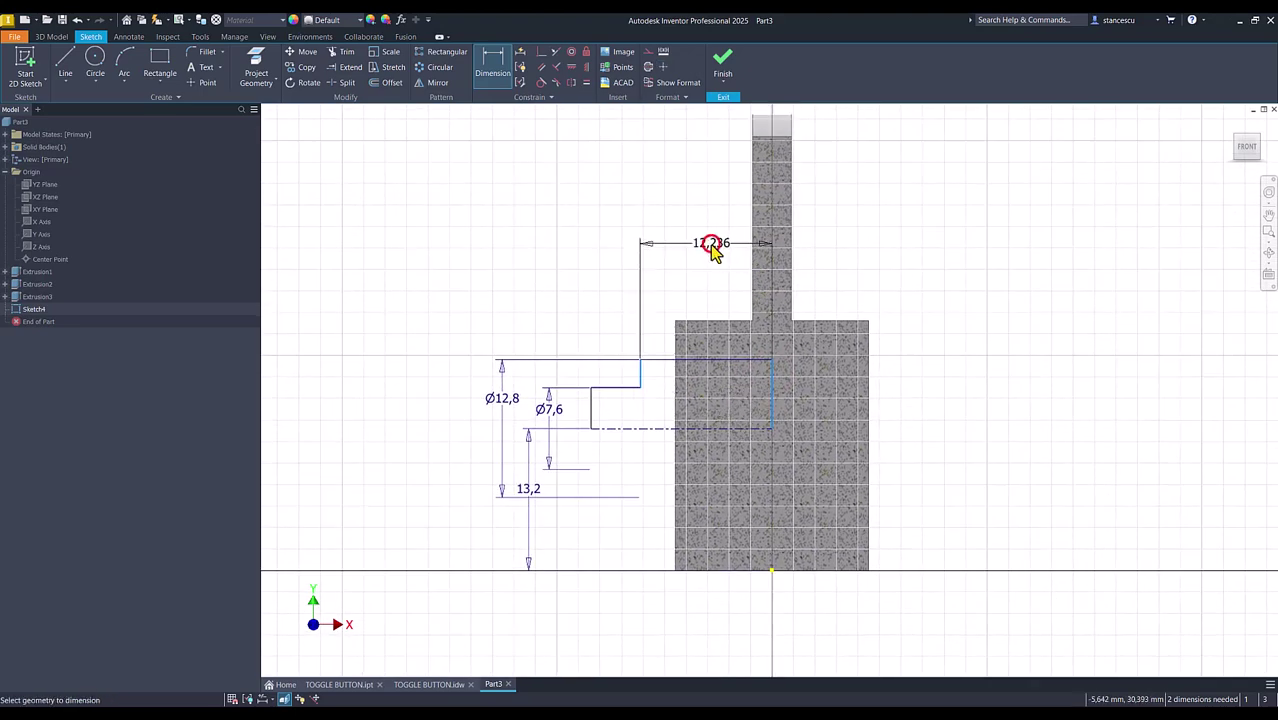
text(20)
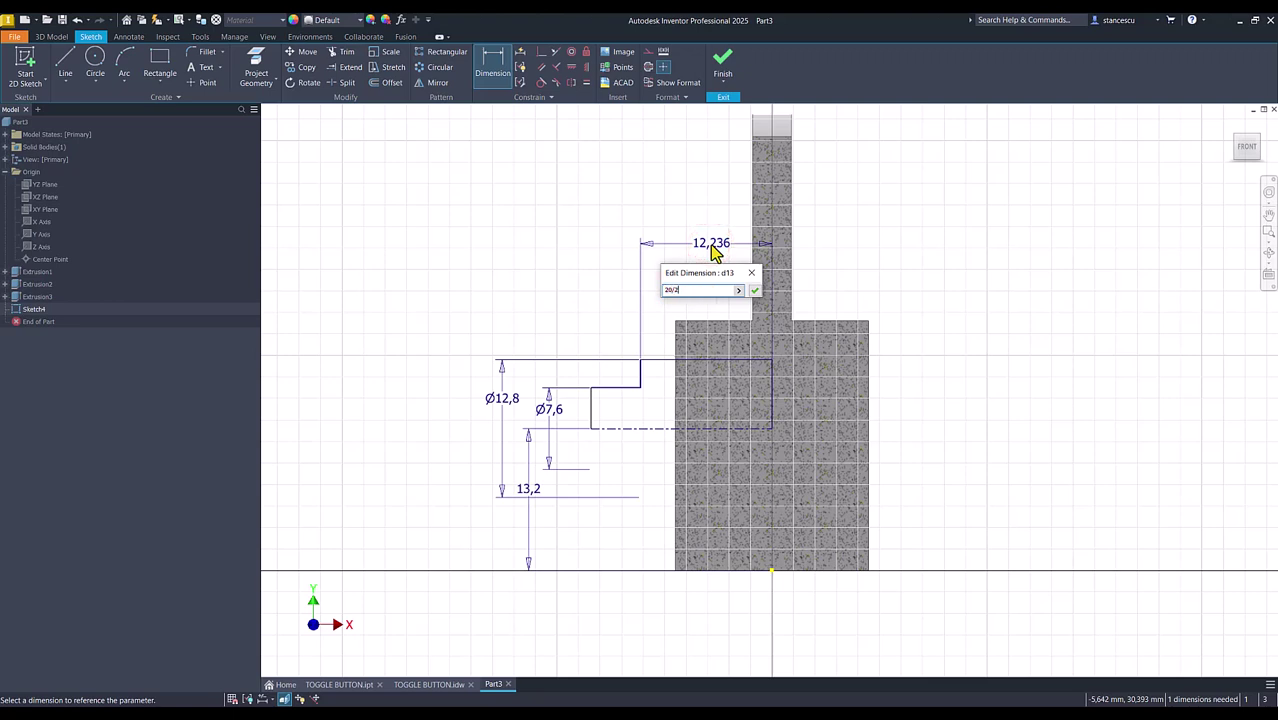
text(/2)
key(Return)
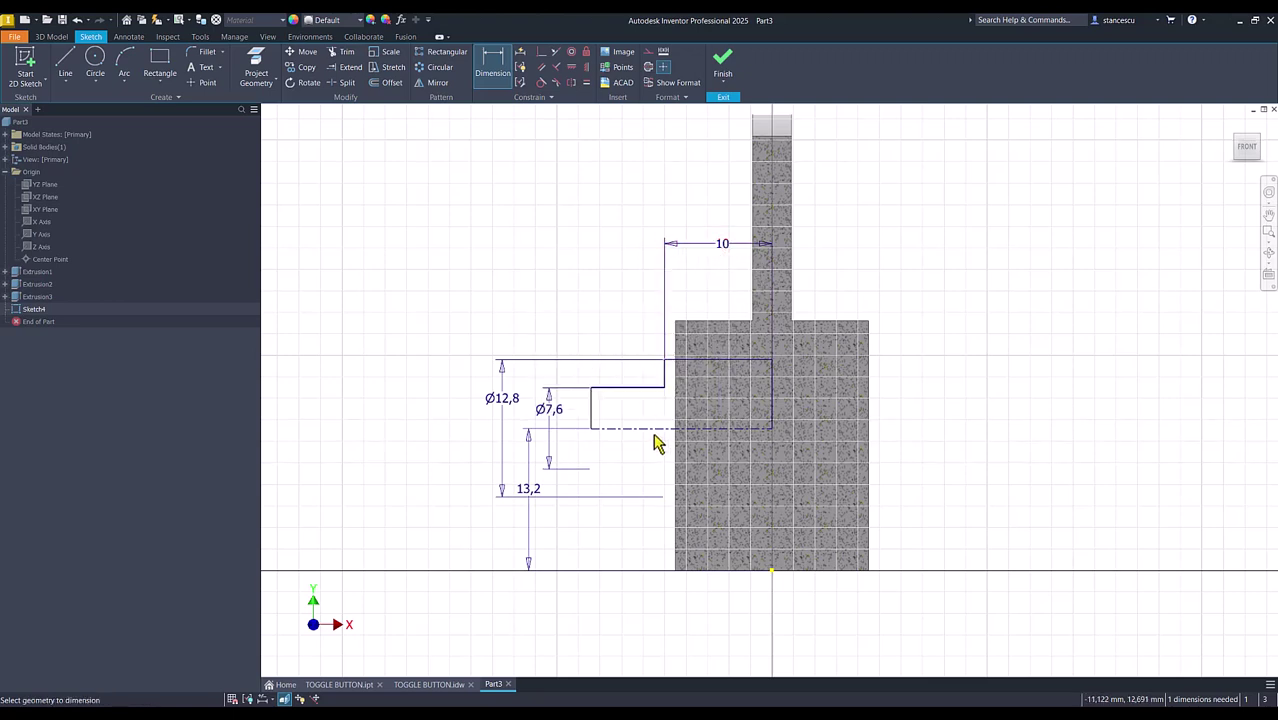
- Dimension the centerline's length as 15 mm
click(653, 430)
click(653, 612)
text(1)
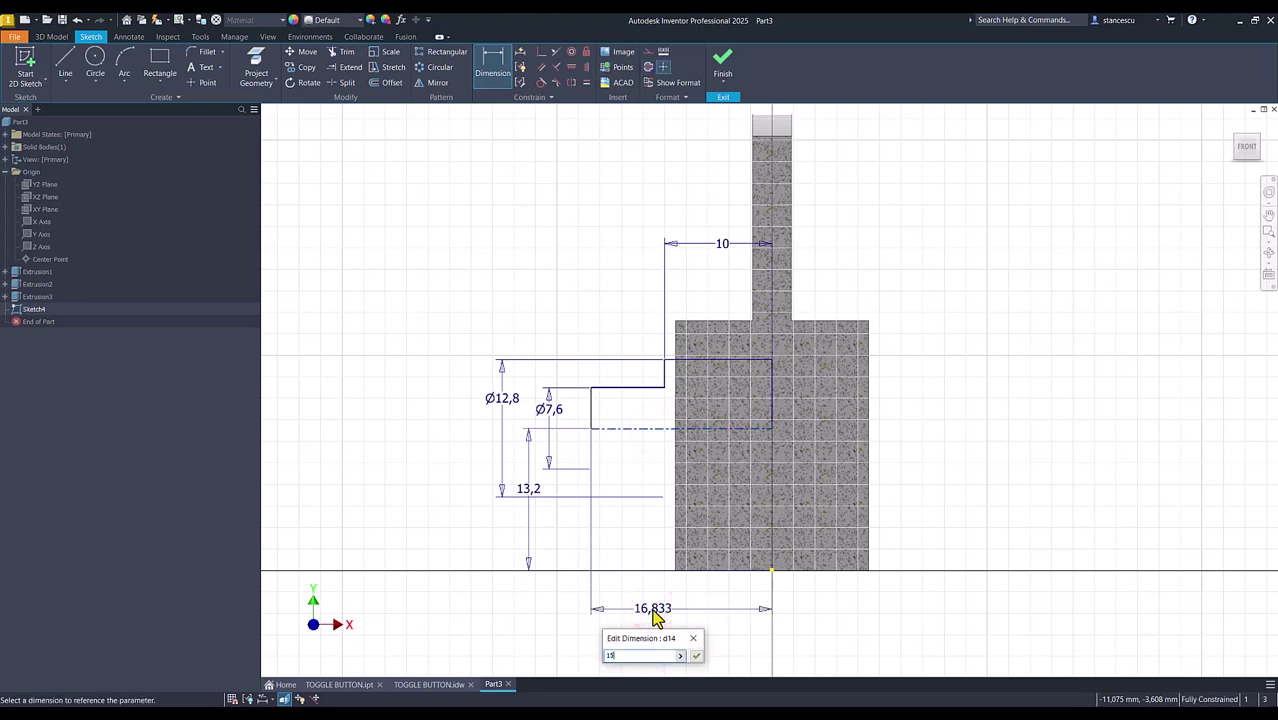
text(5)
key(BackSpace)
key(Return)
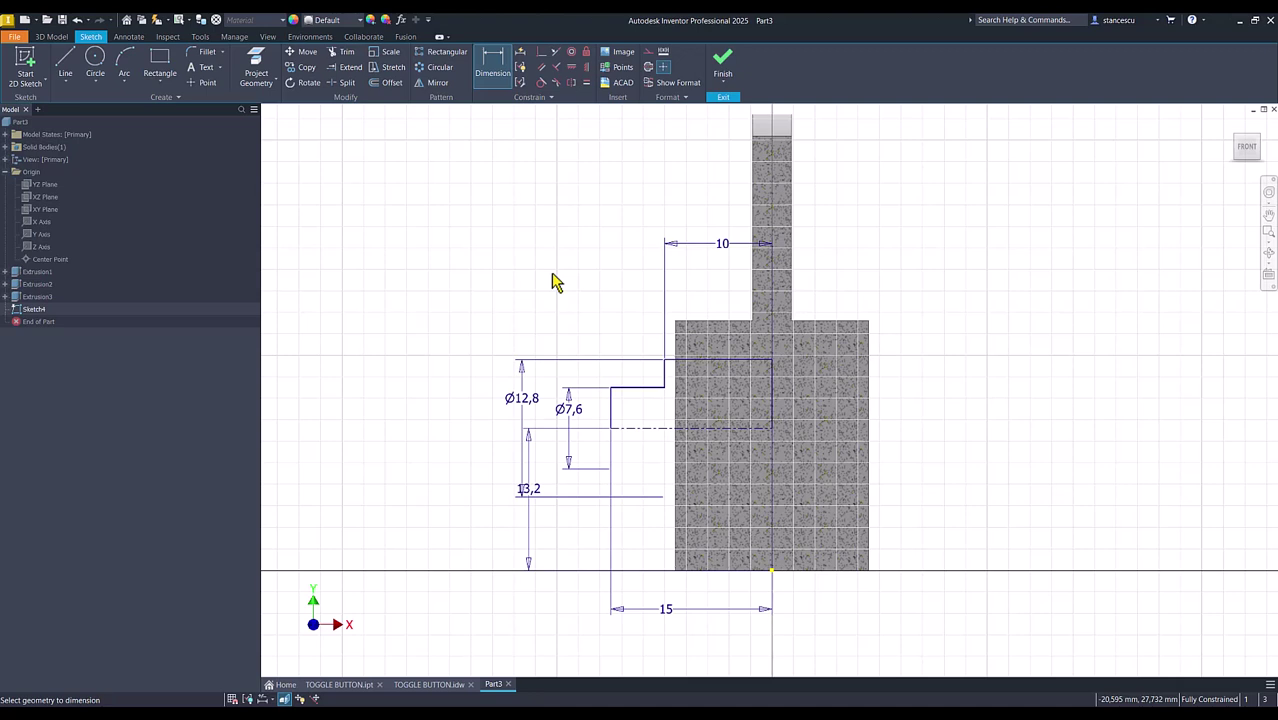
key(Escape)
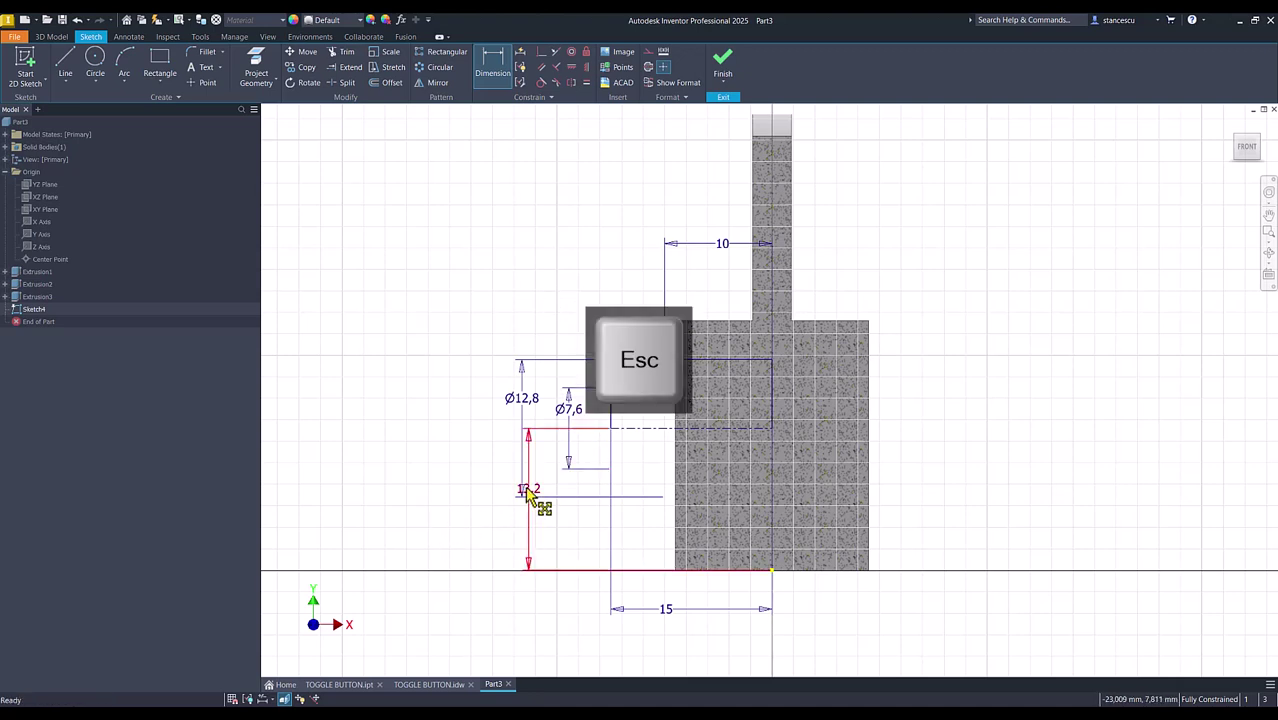
- Move the 13,2 dimension to the cylinder's positive-X side and check the boss dimensions in the TOGGLE BUTTON.idw drawing
drag(528, 498, 952, 510)
click(1042, 350)
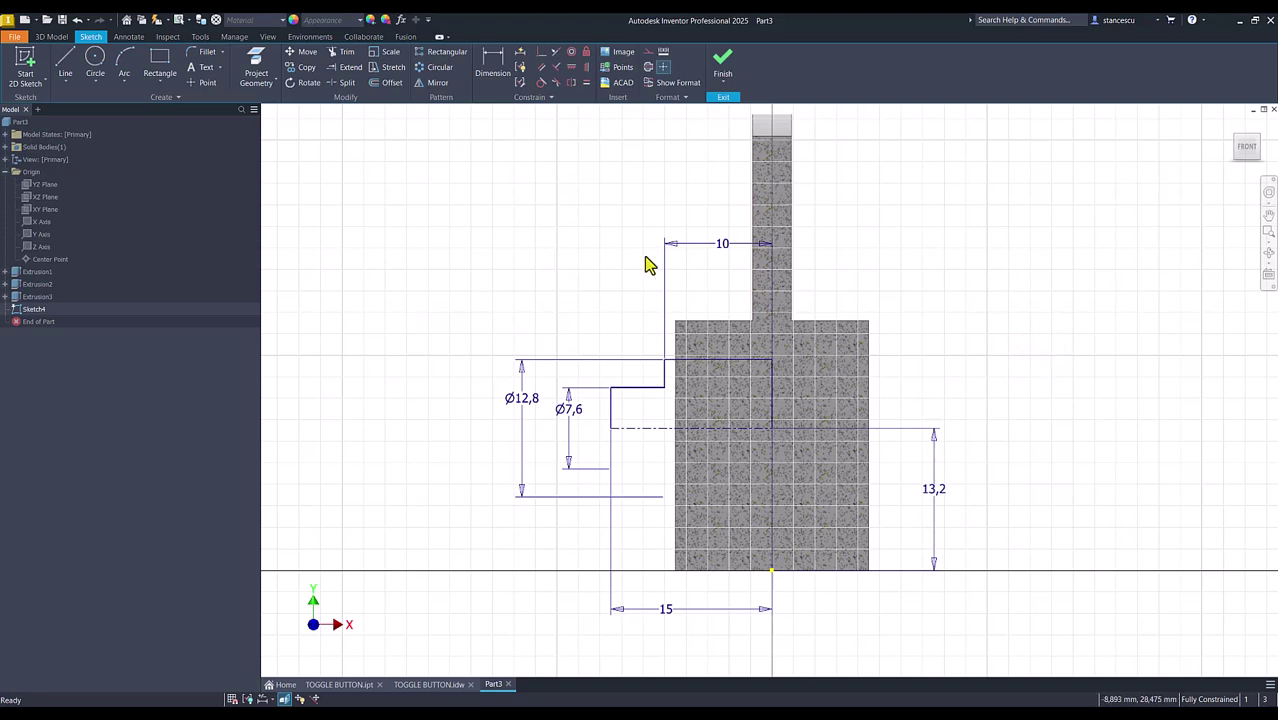
click(429, 685)
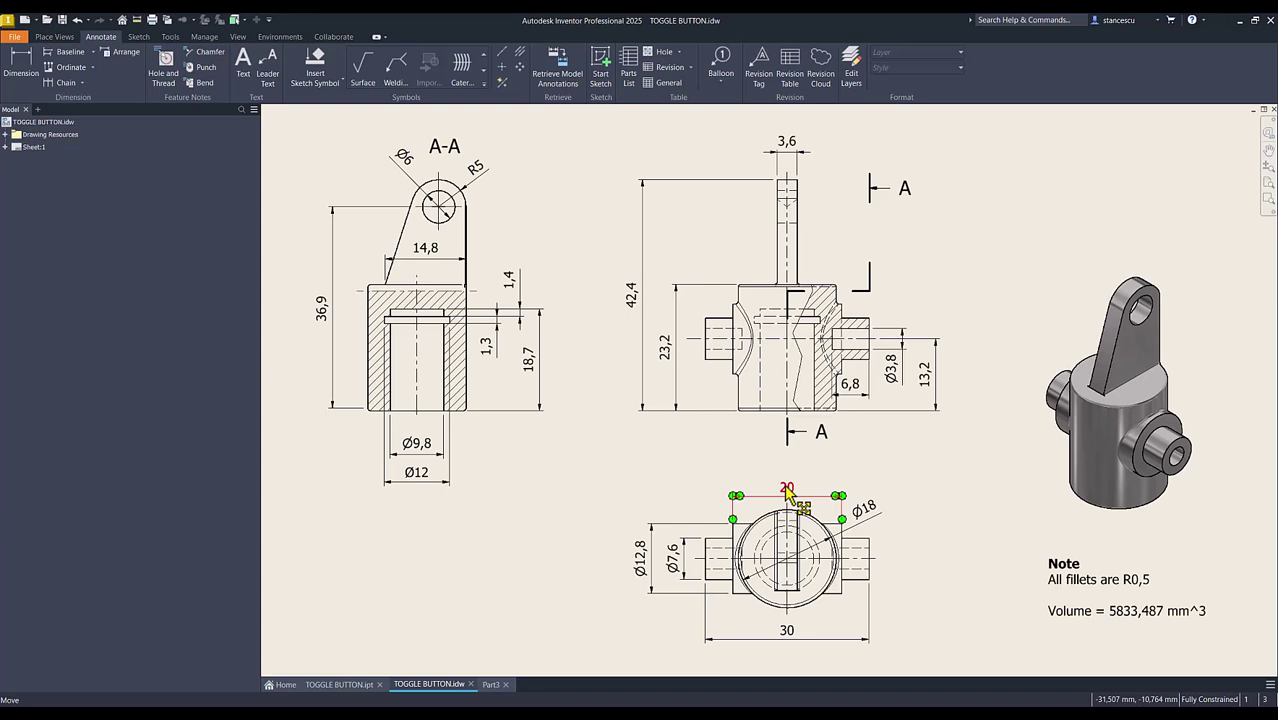
click(492, 684)
click(449, 502)
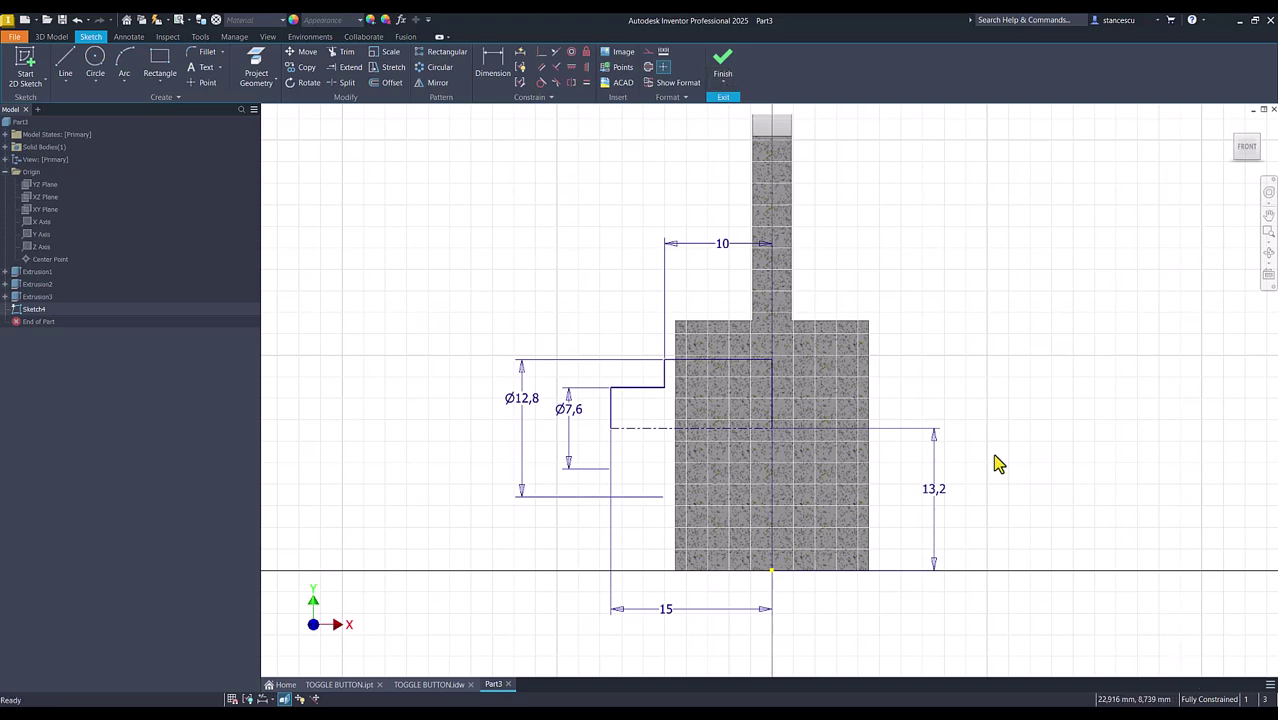
- Finish the sketch and revolve the stepped profile a full 360° around its centerline, joined to the body
click(724, 62)
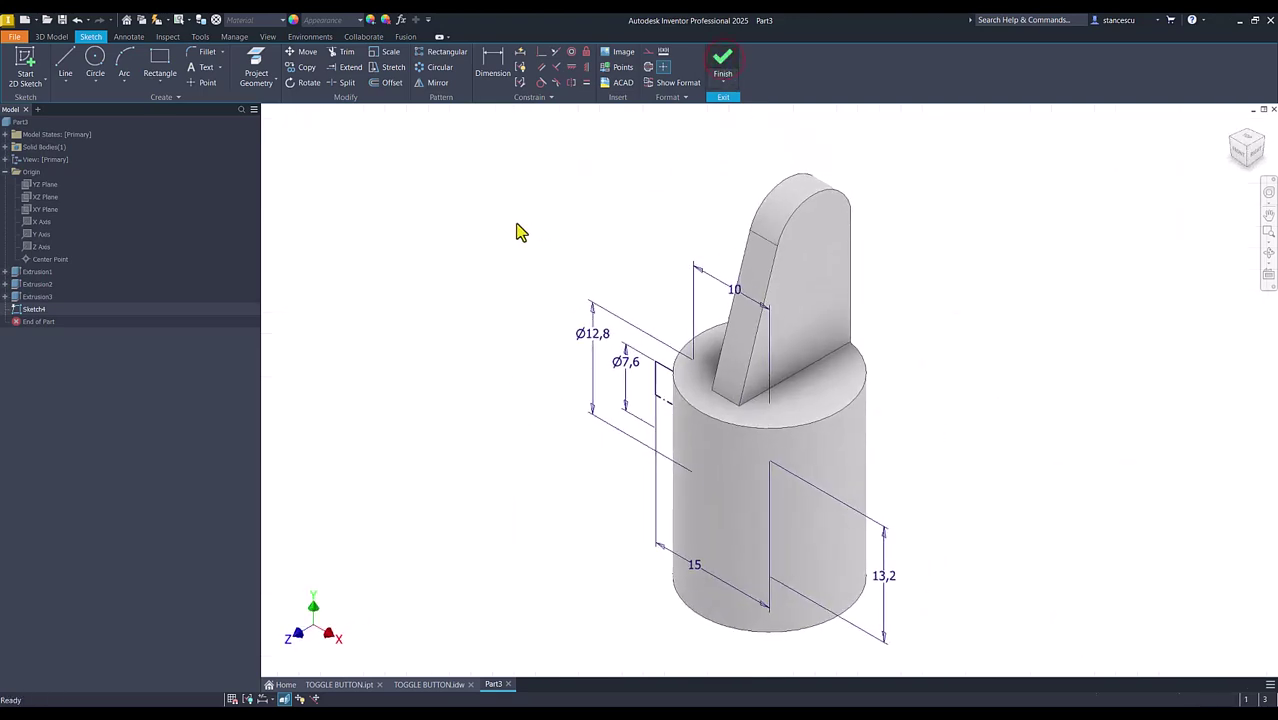
click(94, 62)
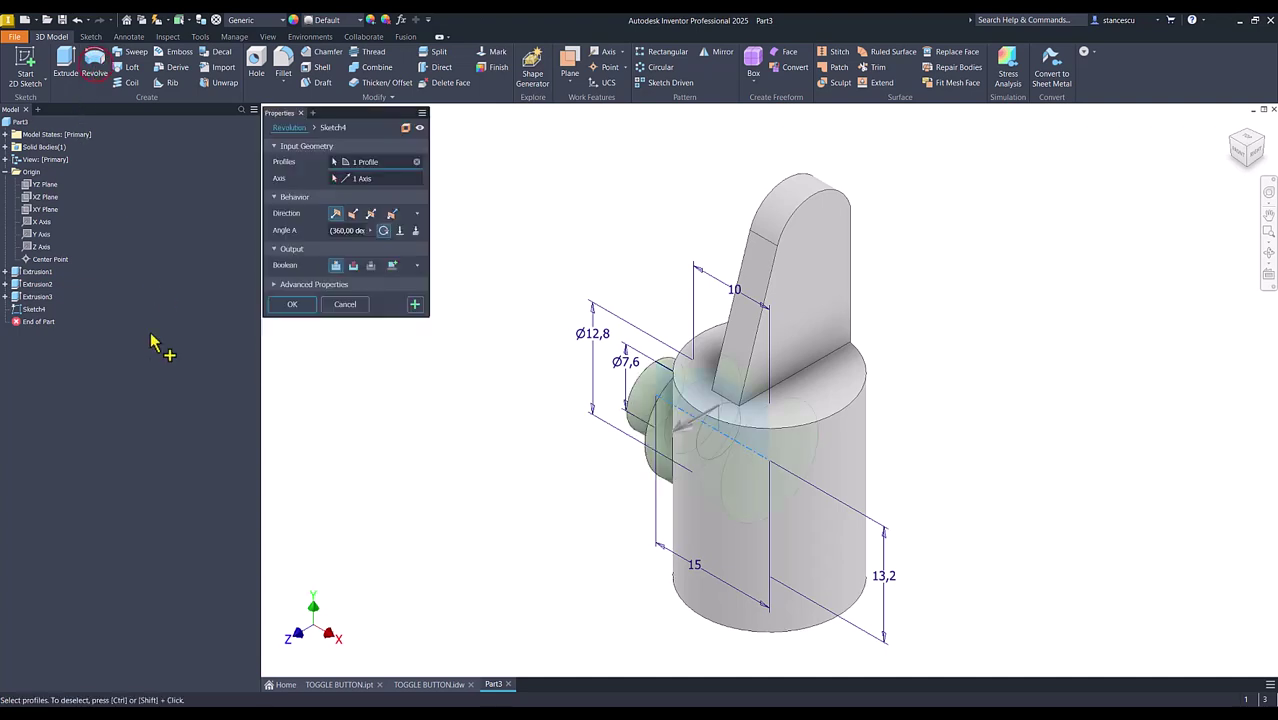
click(292, 305)
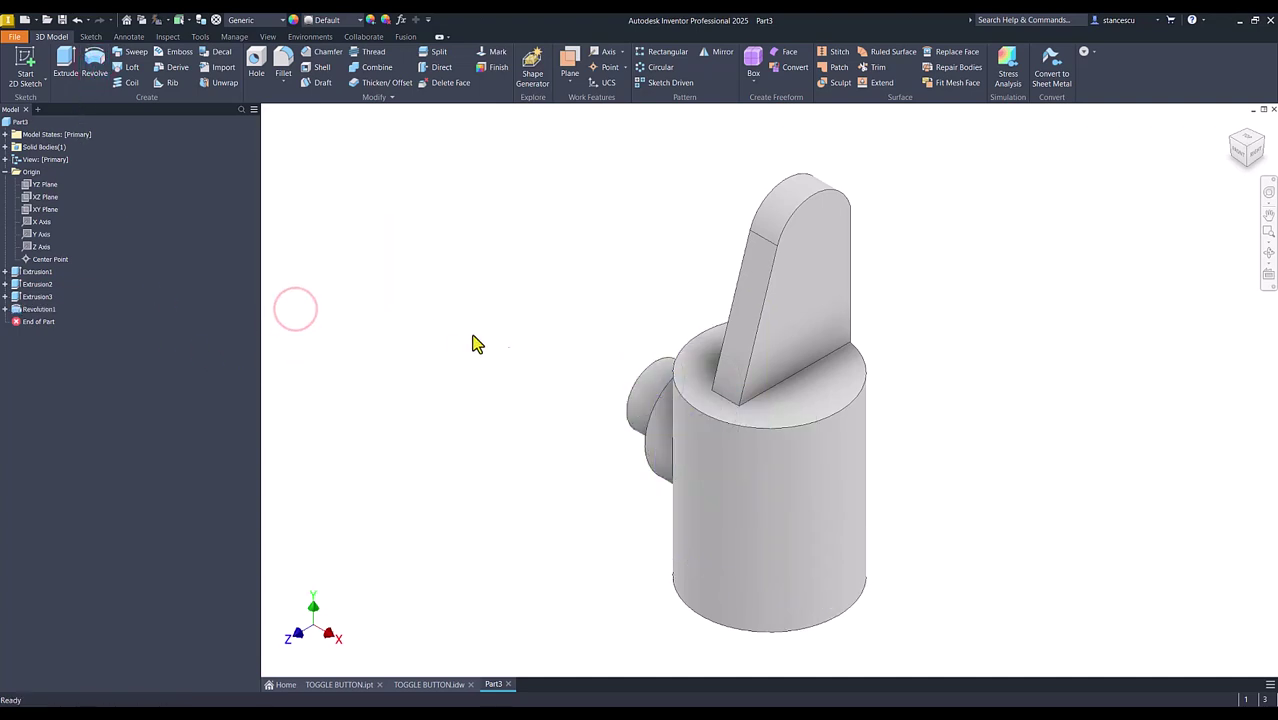
- Consult the TOGGLE BUTTON.idw drawing for the boss hole, and place a hole on the boss's end face concentric with its circular edge
click(429, 686)
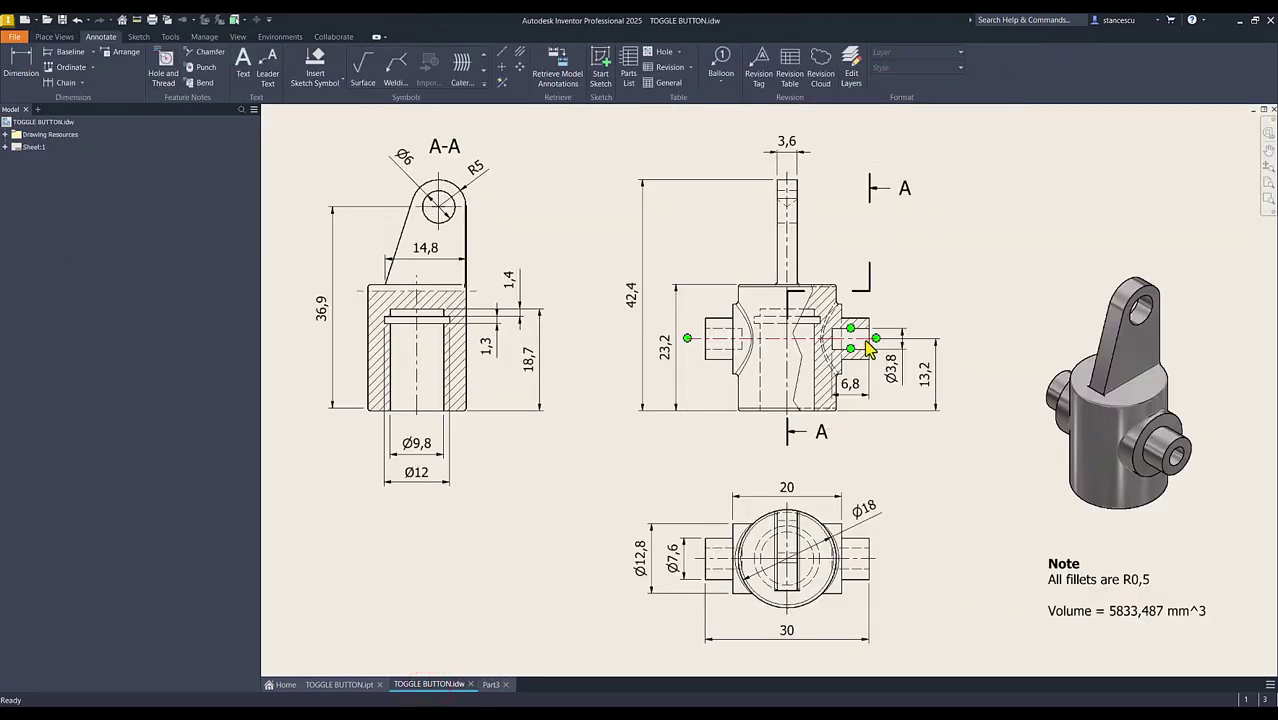
click(896, 376)
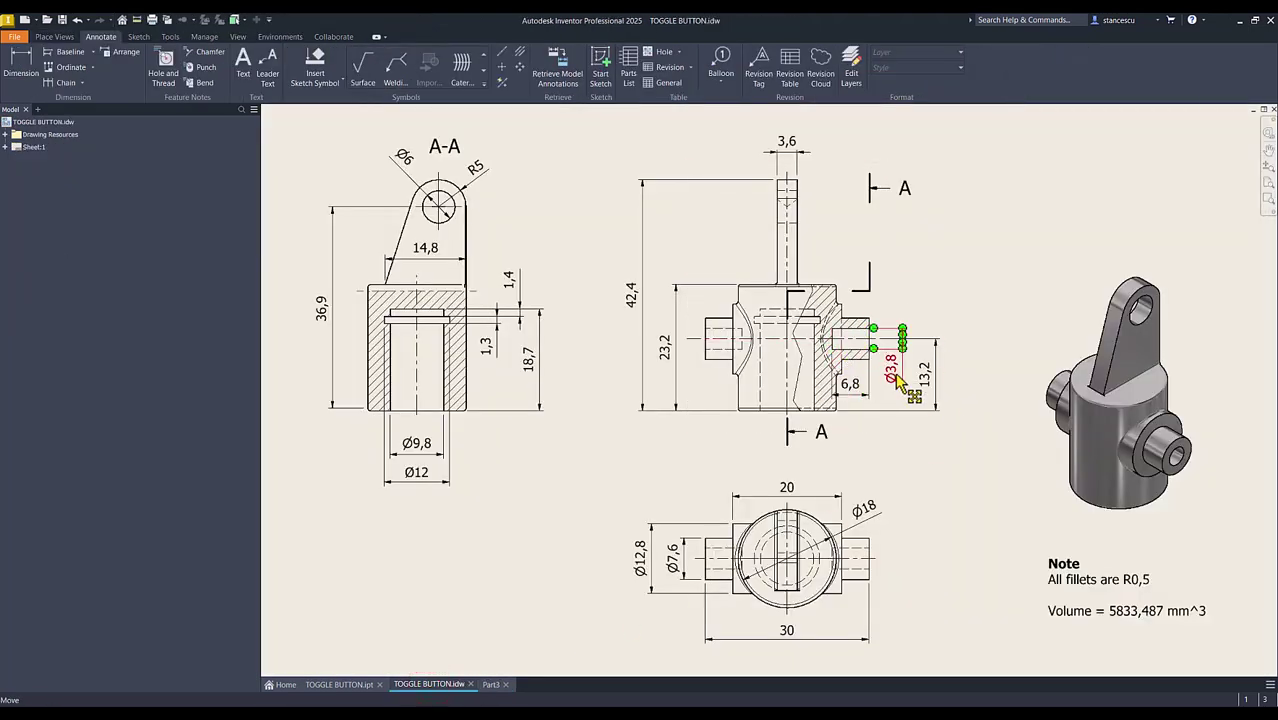
click(851, 387)
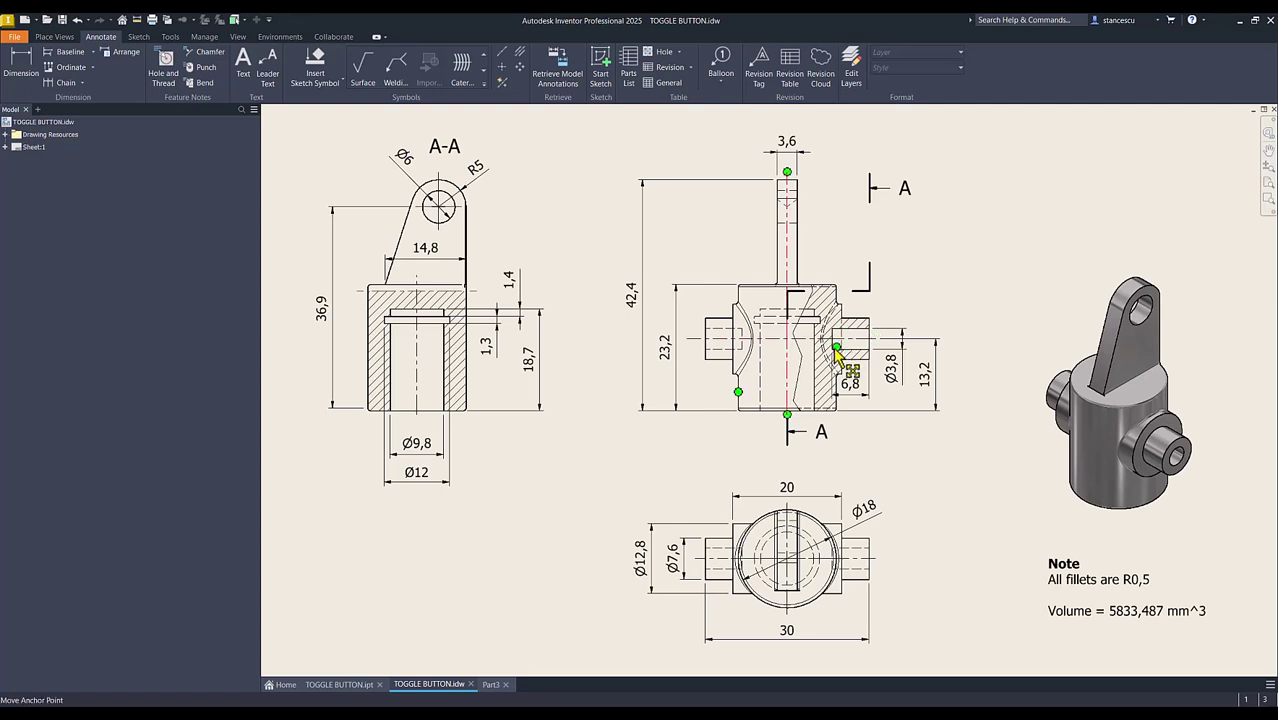
click(487, 687)
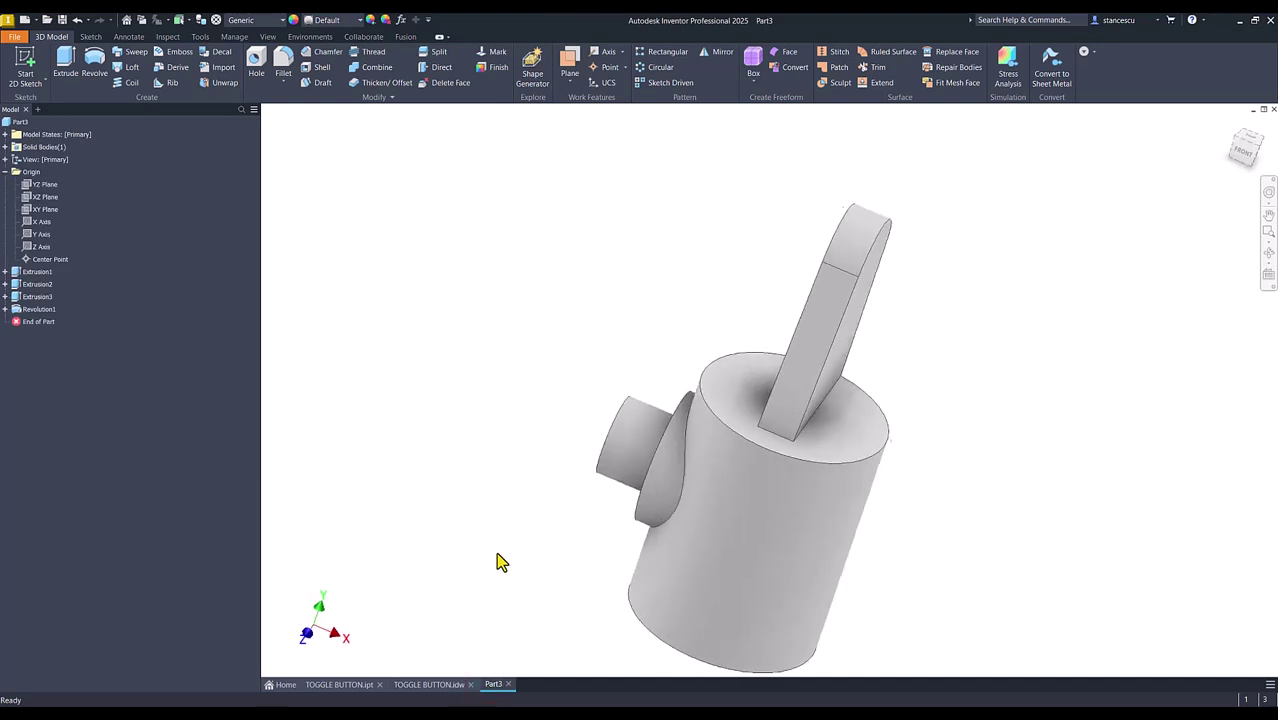
click(256, 60)
click(634, 470)
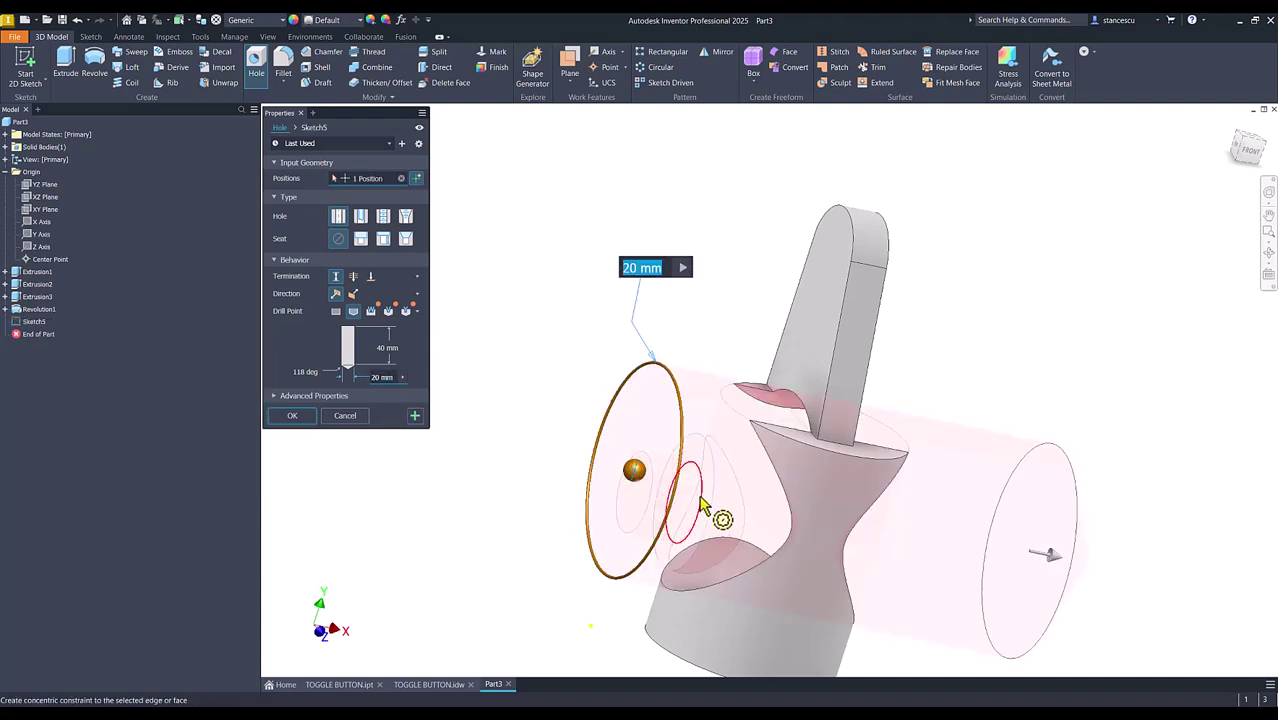
click(668, 514)
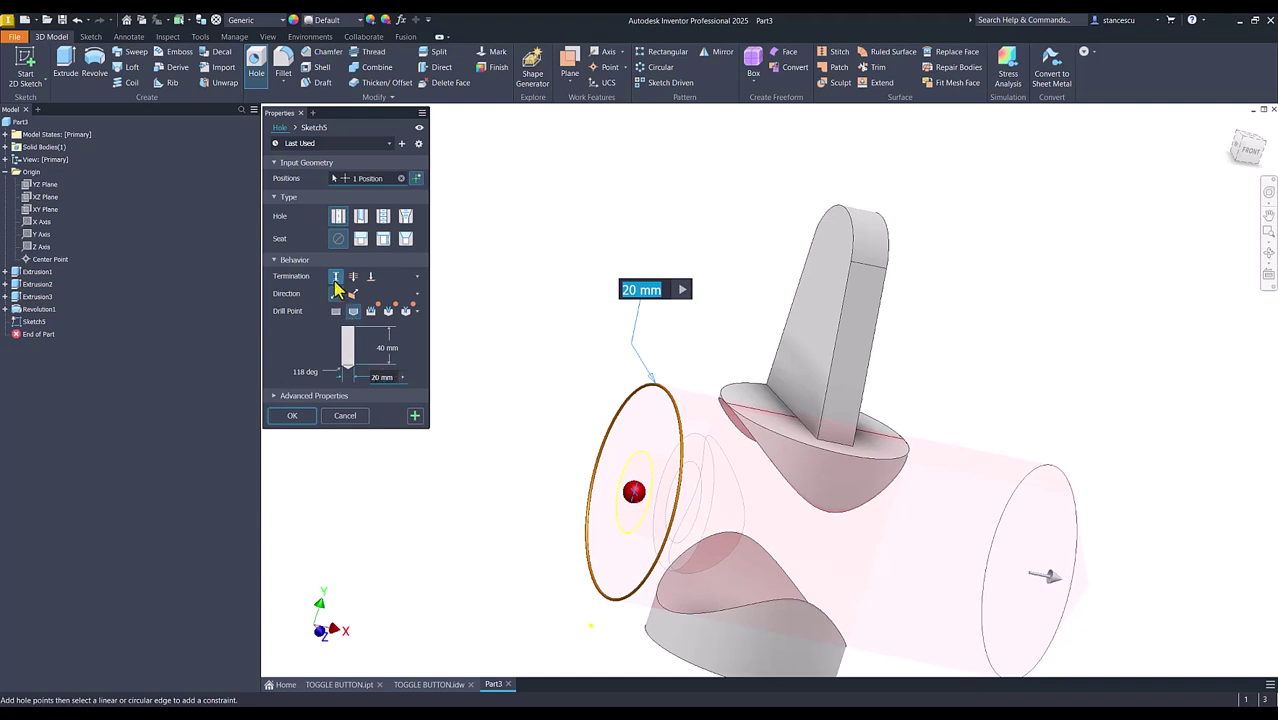
- Give the boss hole a flat drill point, a 3,8 mm diameter and a 6,8 mm depth, and create it
click(337, 312)
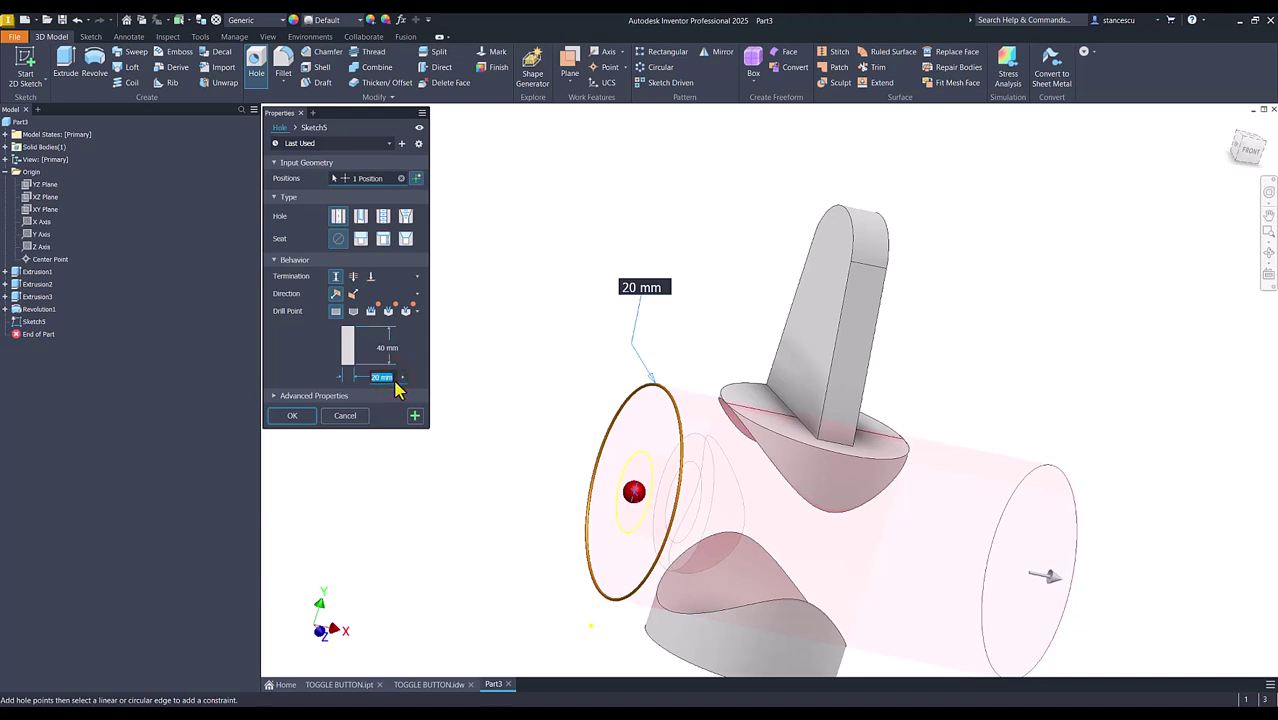
text(3,8)
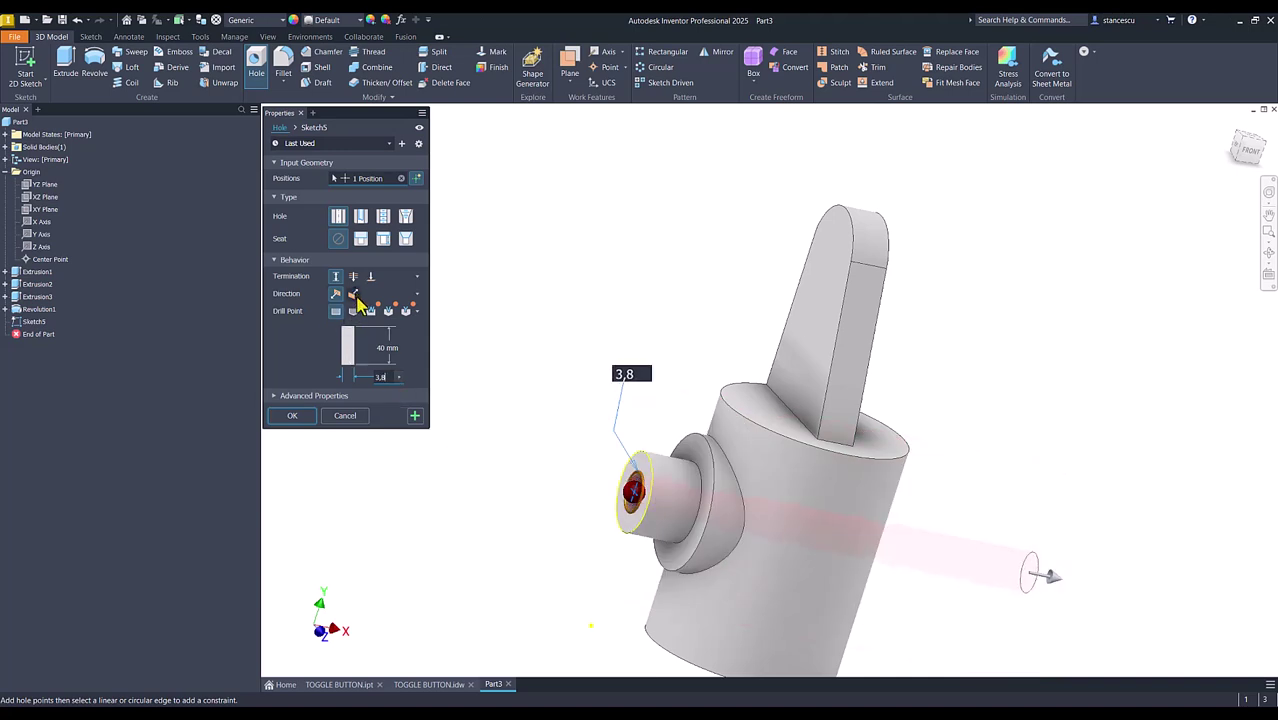
click(385, 348)
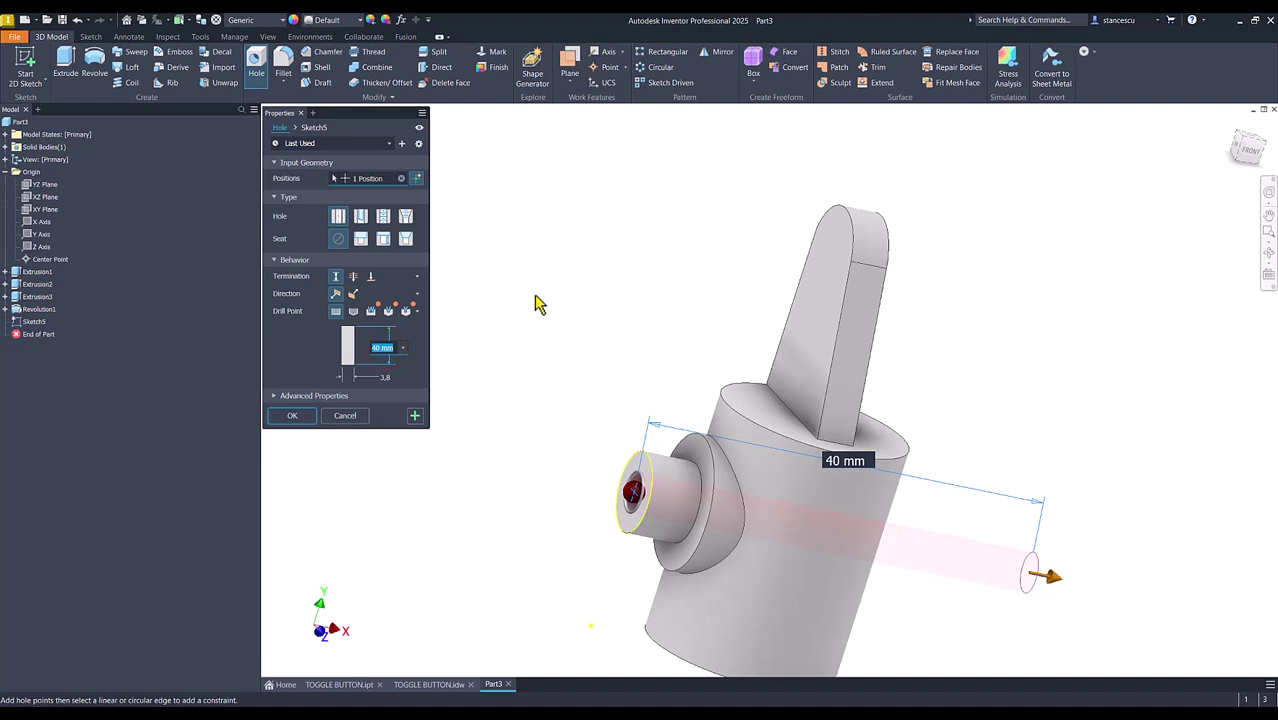
text(6,8)
key(Return)
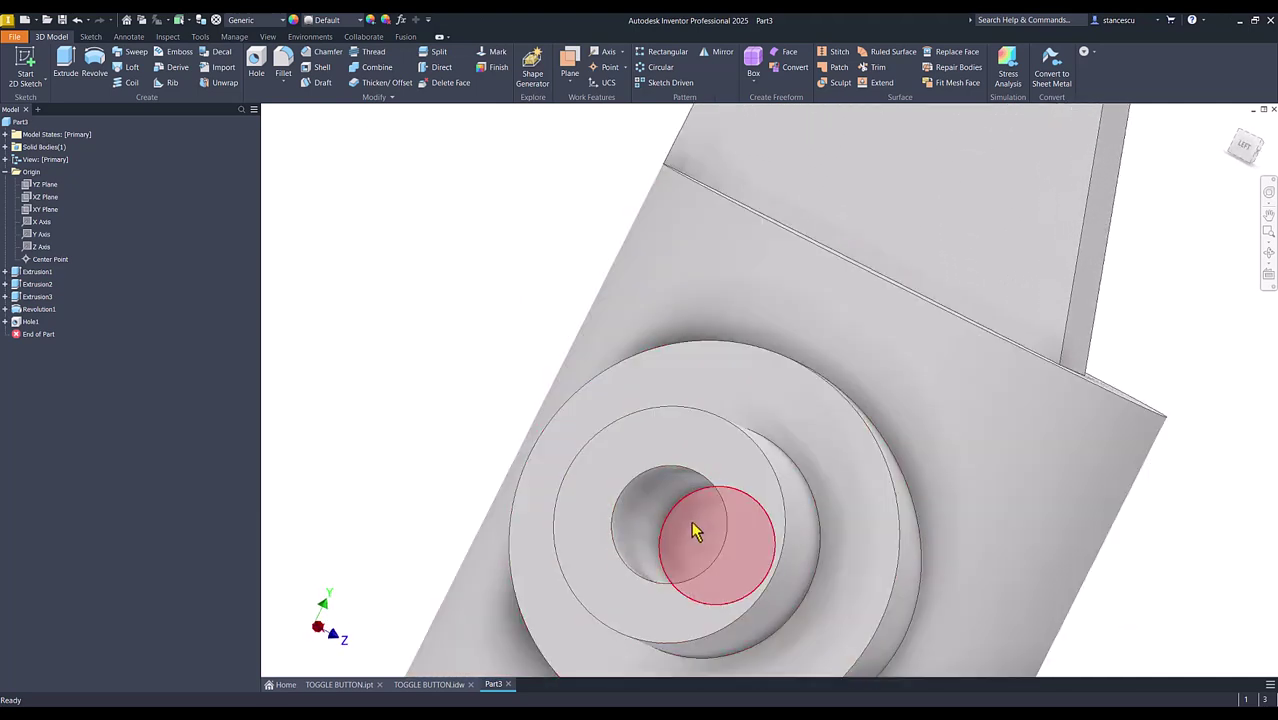
- Mirror the revolved stepped boss and its hole about the YZ plane to the cylinder's opposite side
key(F6)
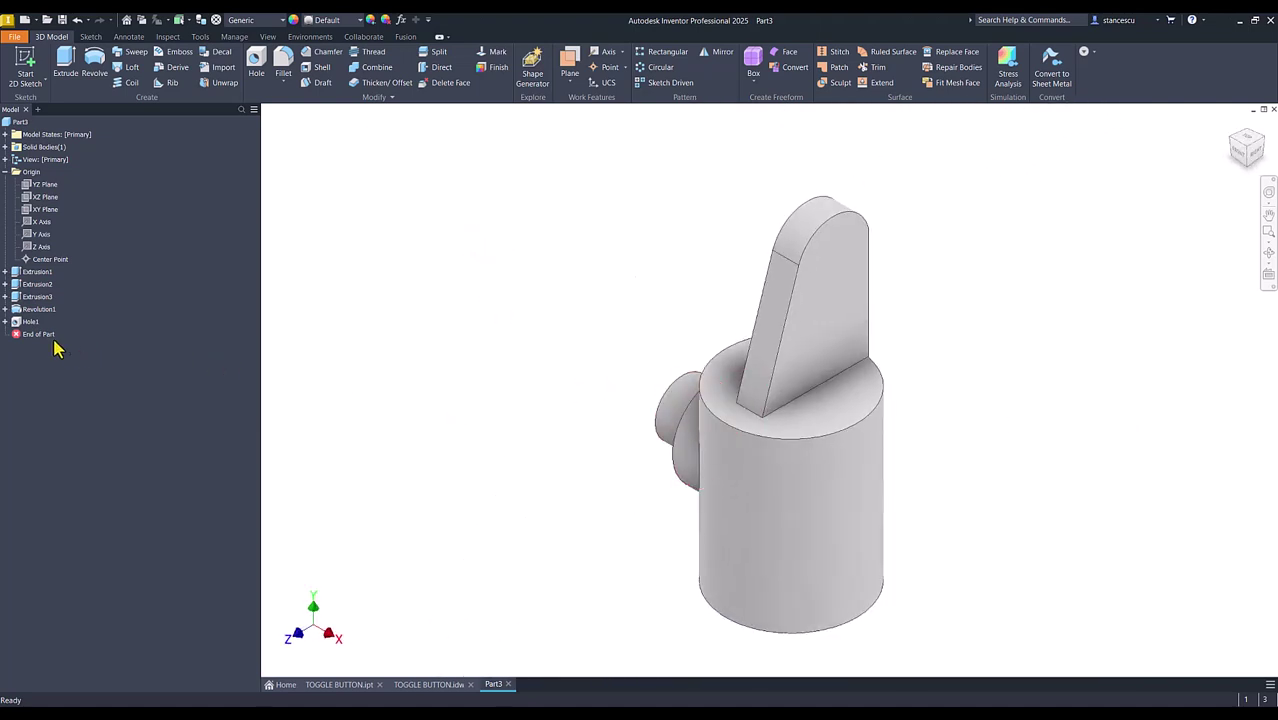
click(721, 52)
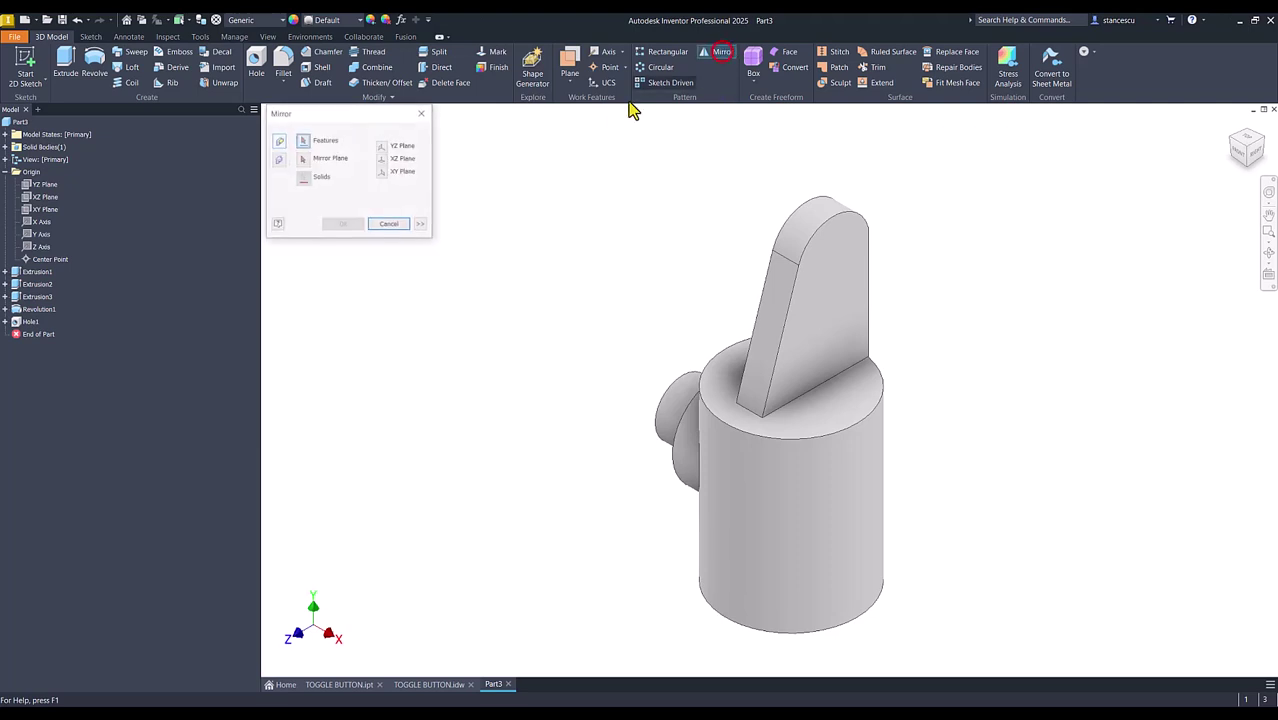
click(17, 312)
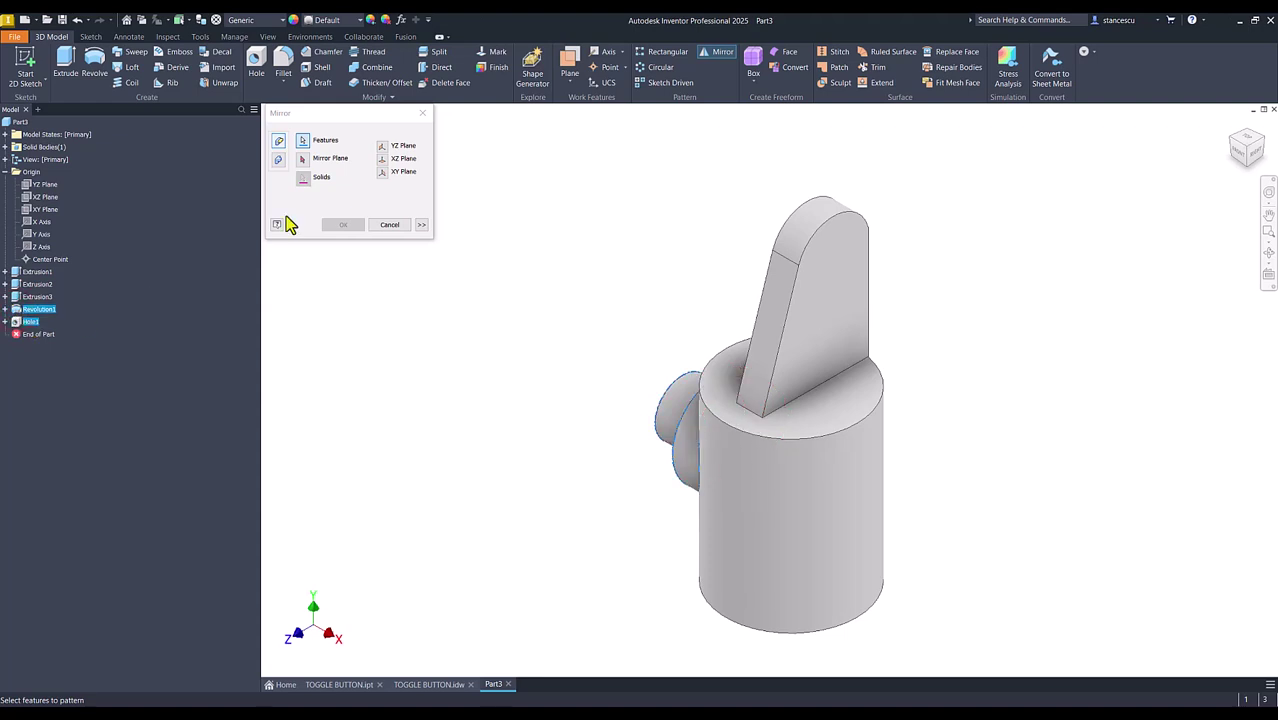
click(301, 162)
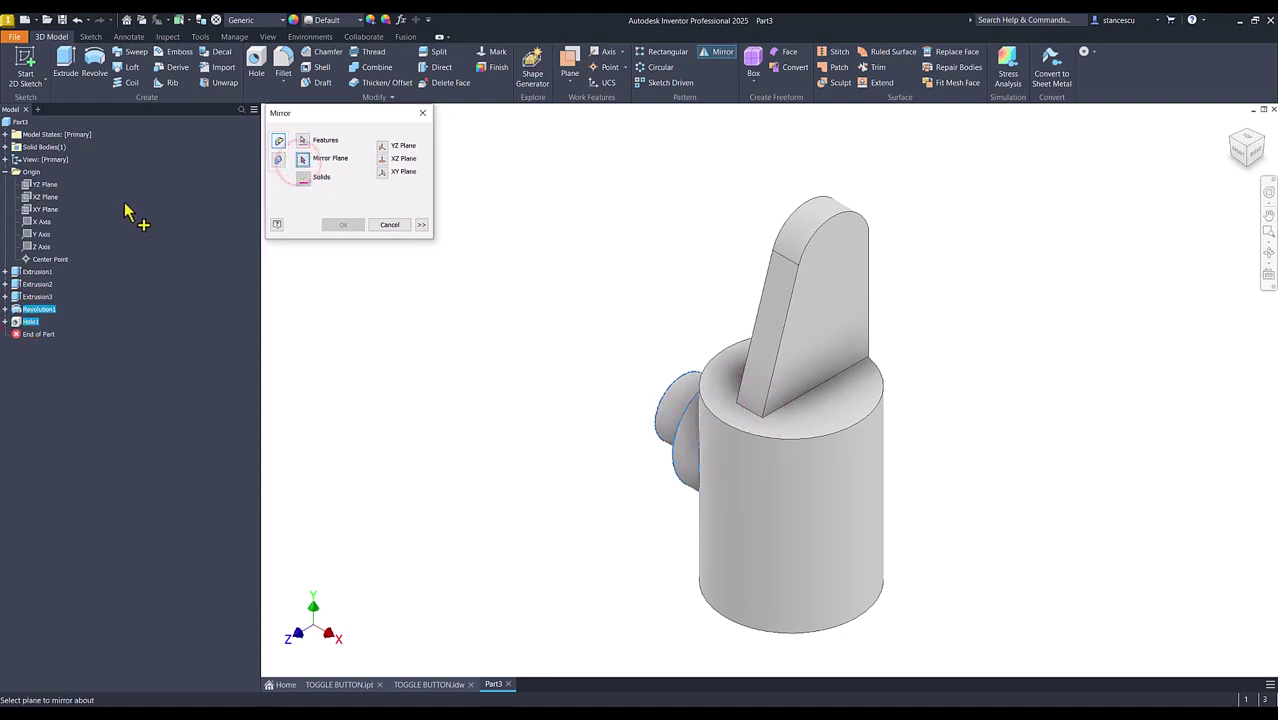
click(45, 185)
click(351, 224)
click(455, 338)
key(F6)
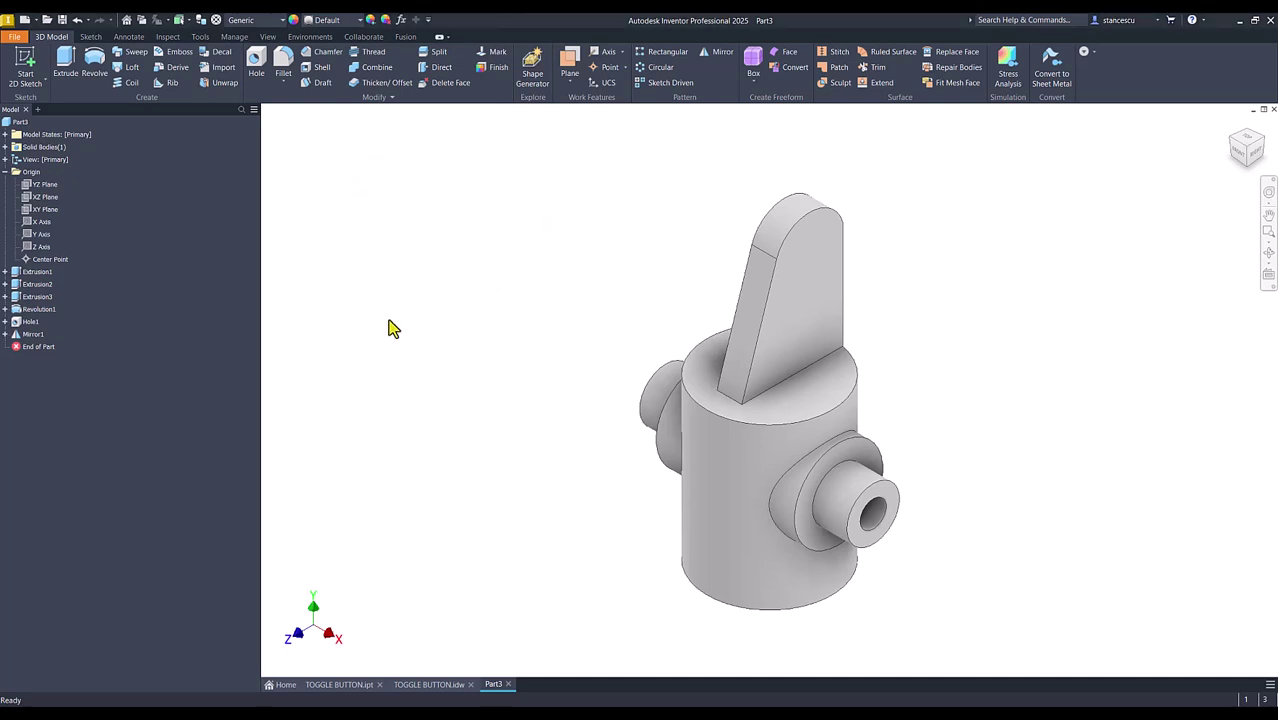
- Check the lever hole in the TOGGLE BUTTON.idw drawing and cut a 6 mm through-all hole concentric with the lever's rounded end
click(428, 684)
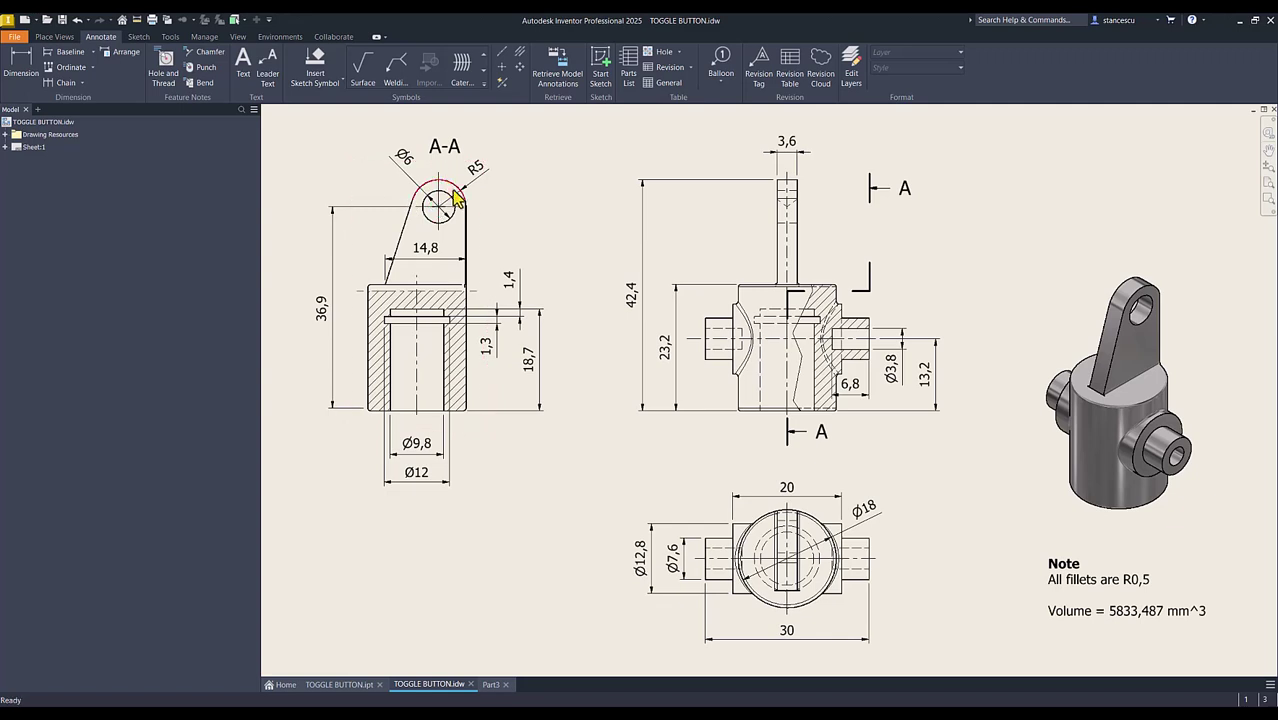
click(490, 684)
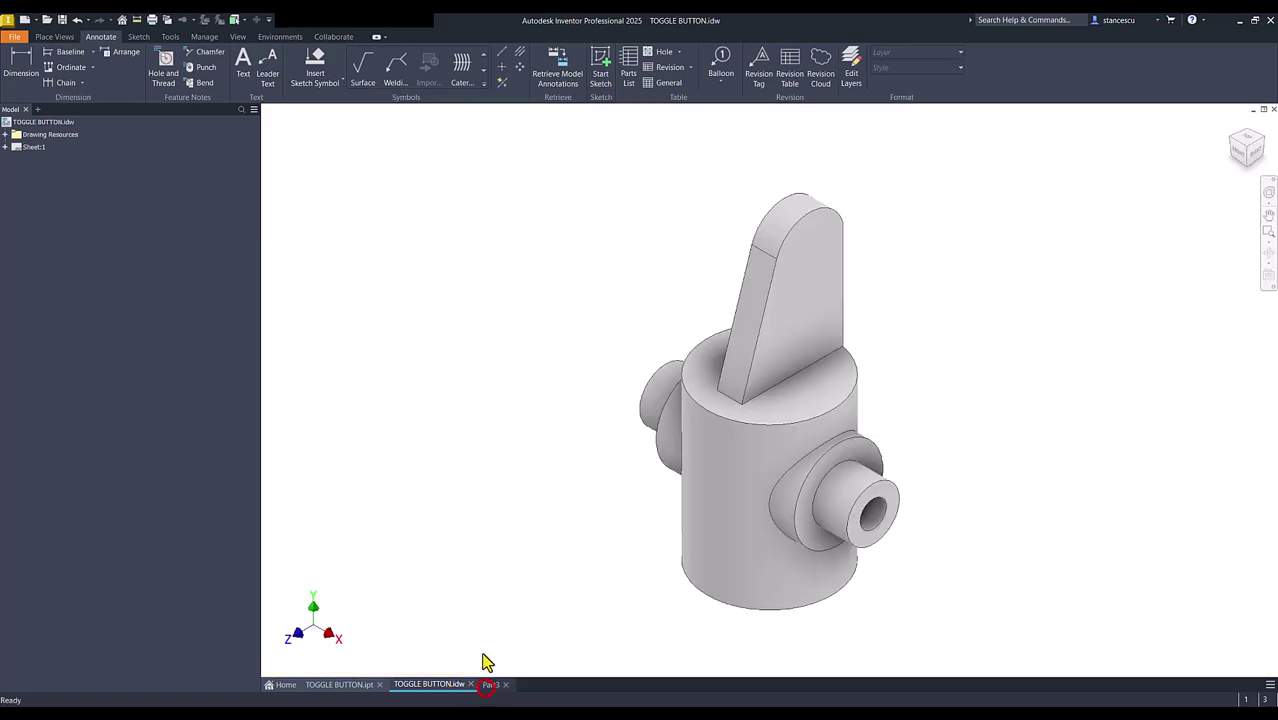
click(257, 63)
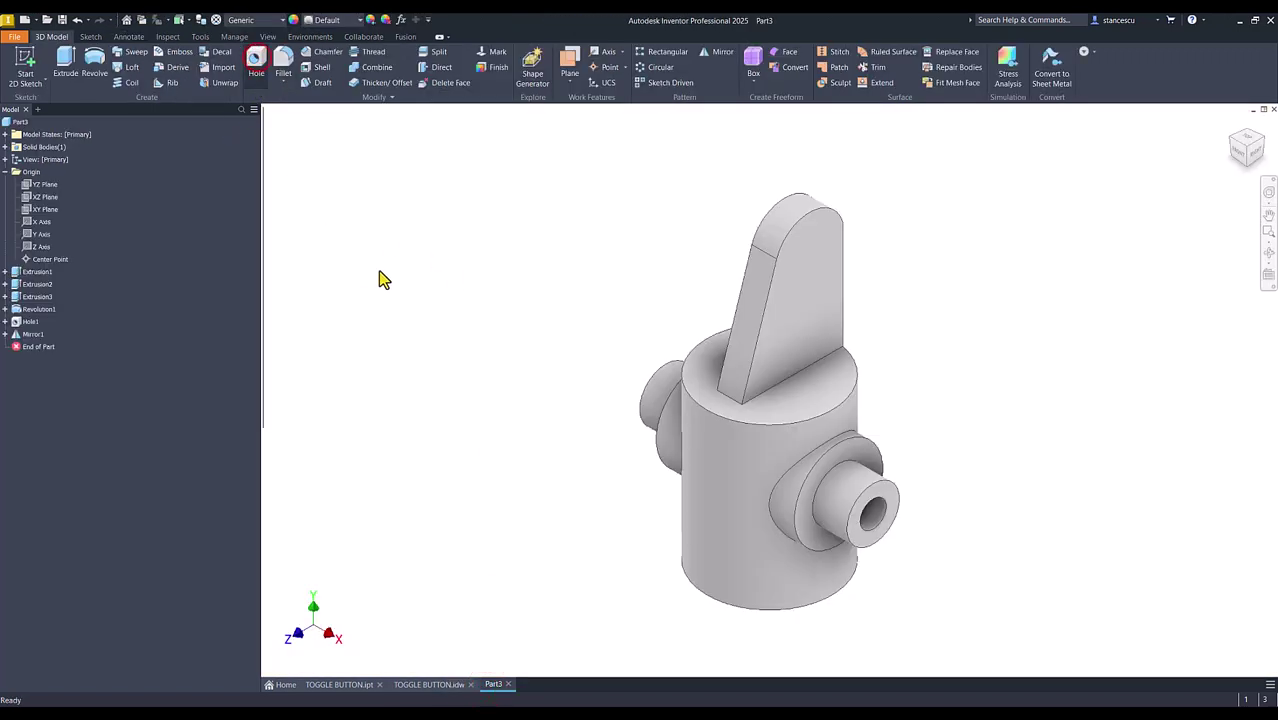
click(811, 238)
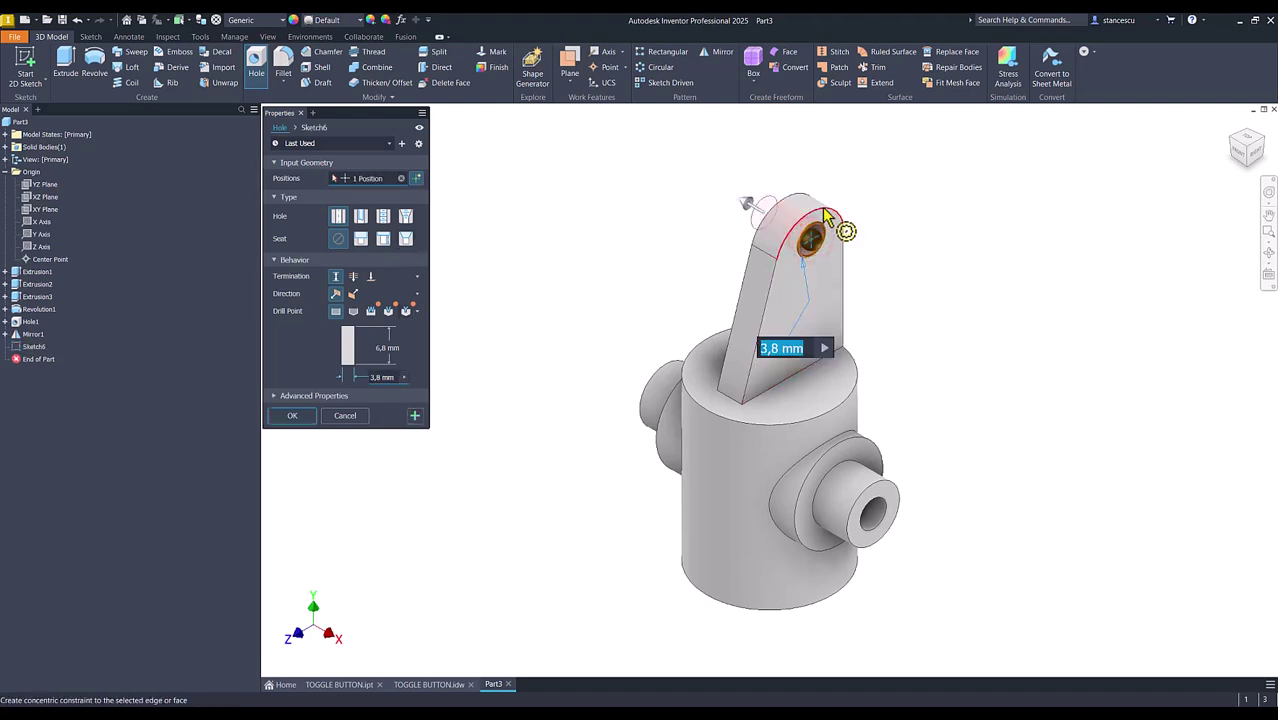
click(801, 222)
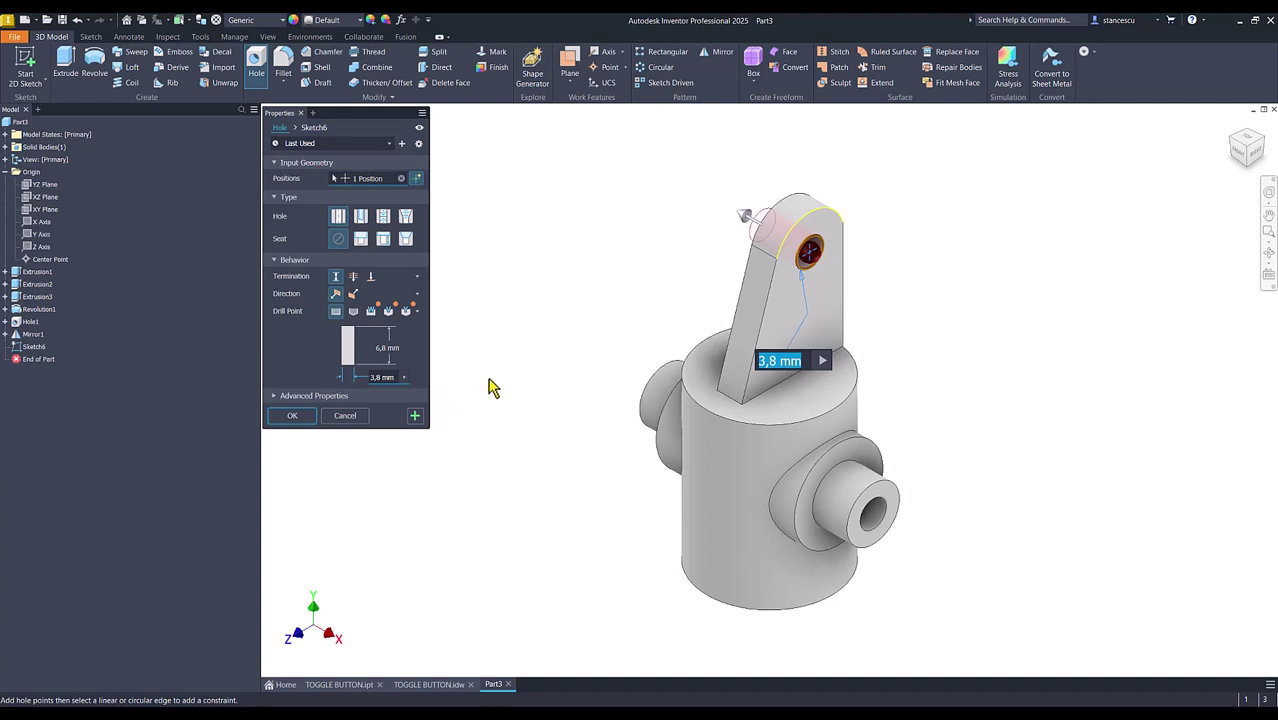
text(6)
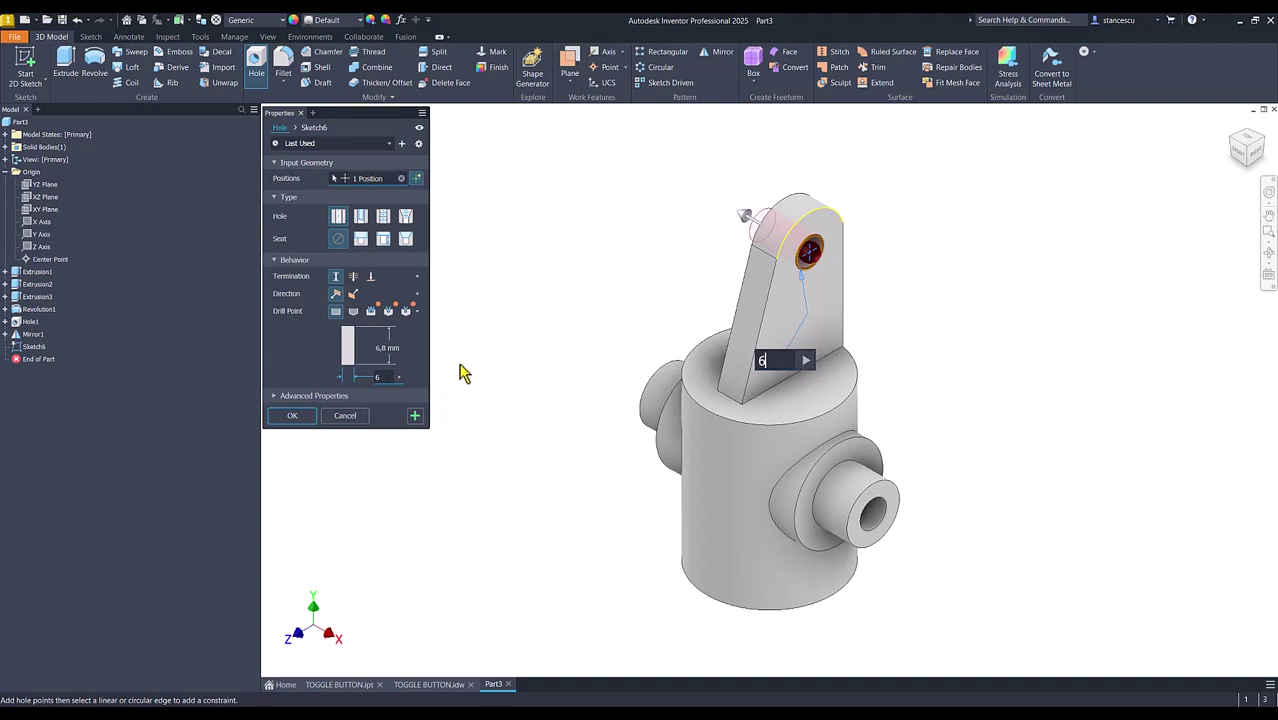
click(353, 277)
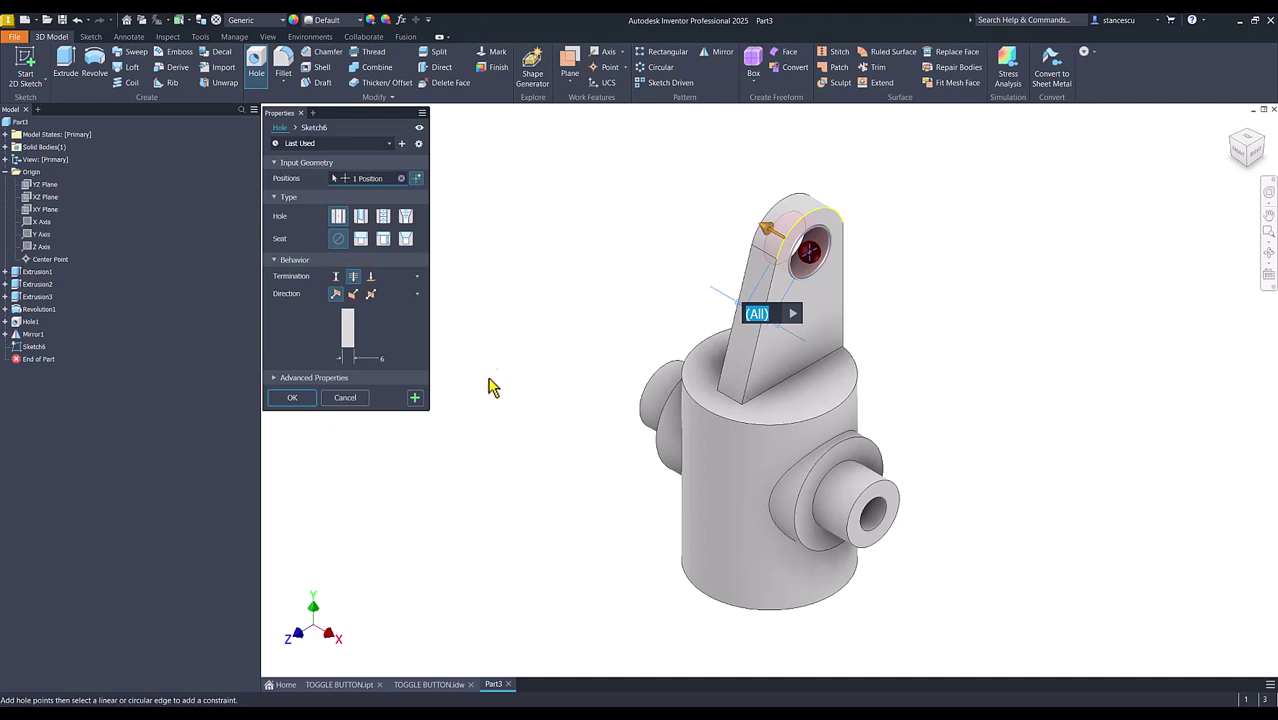
click(280, 399)
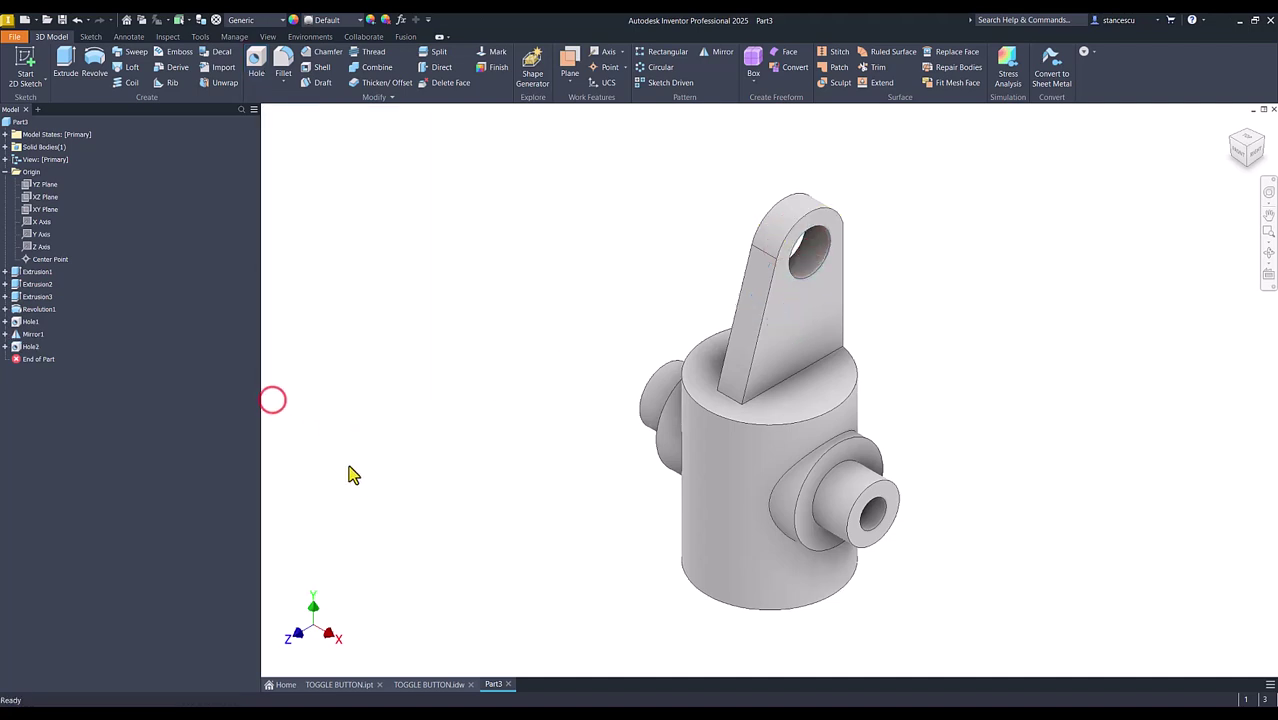
- Check the inner bore dimensions in TOGGLE BUTTON.idw, and start a sketch on the part's XY plane with the graphics sliced
click(429, 685)
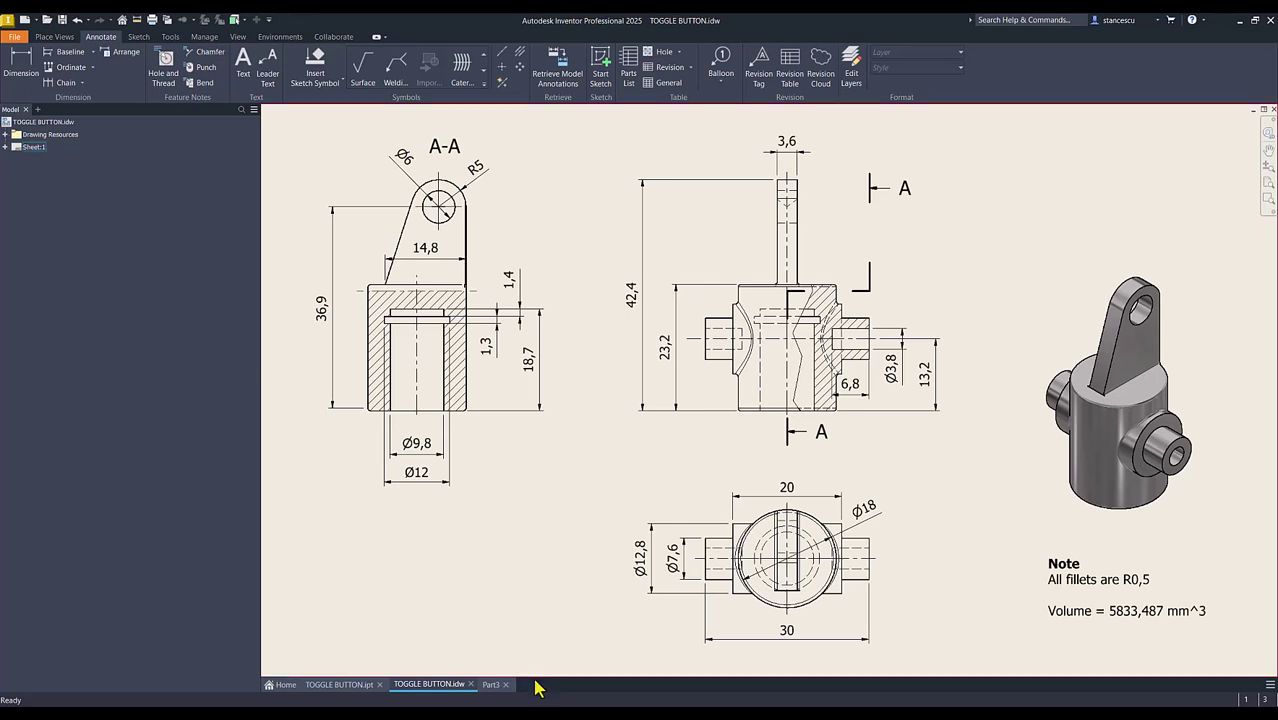
click(490, 686)
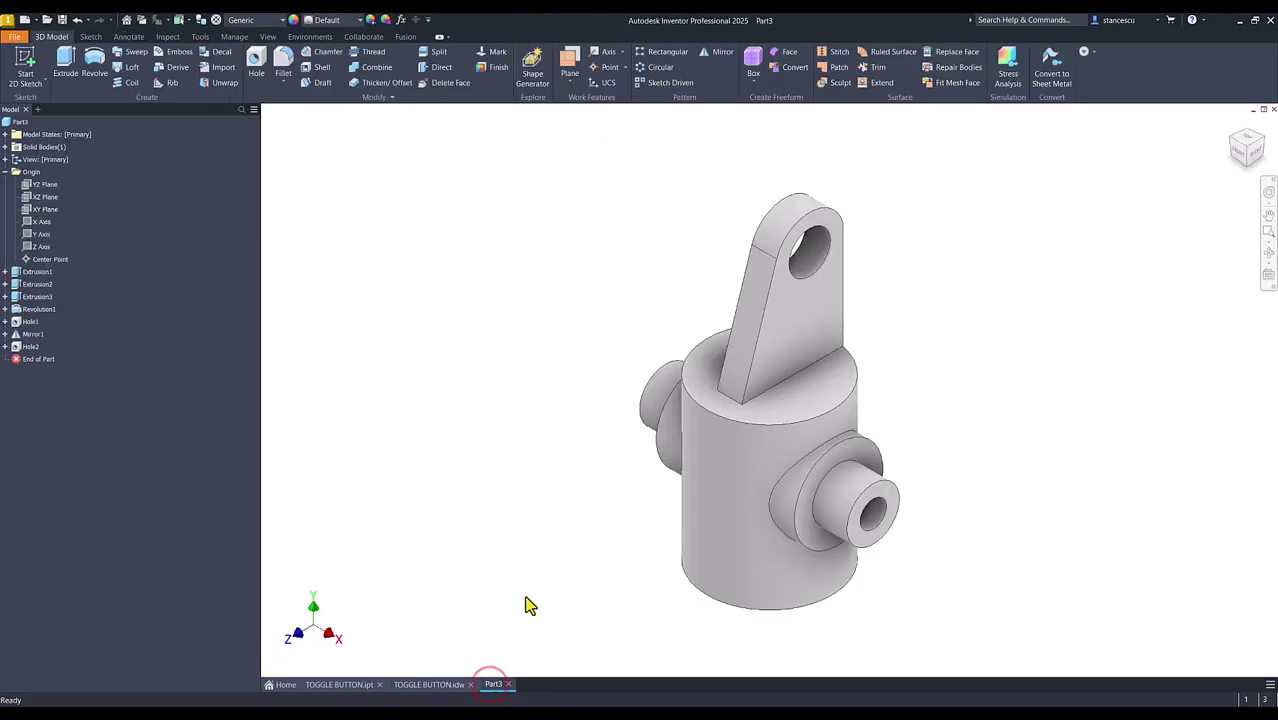
click(40, 209)
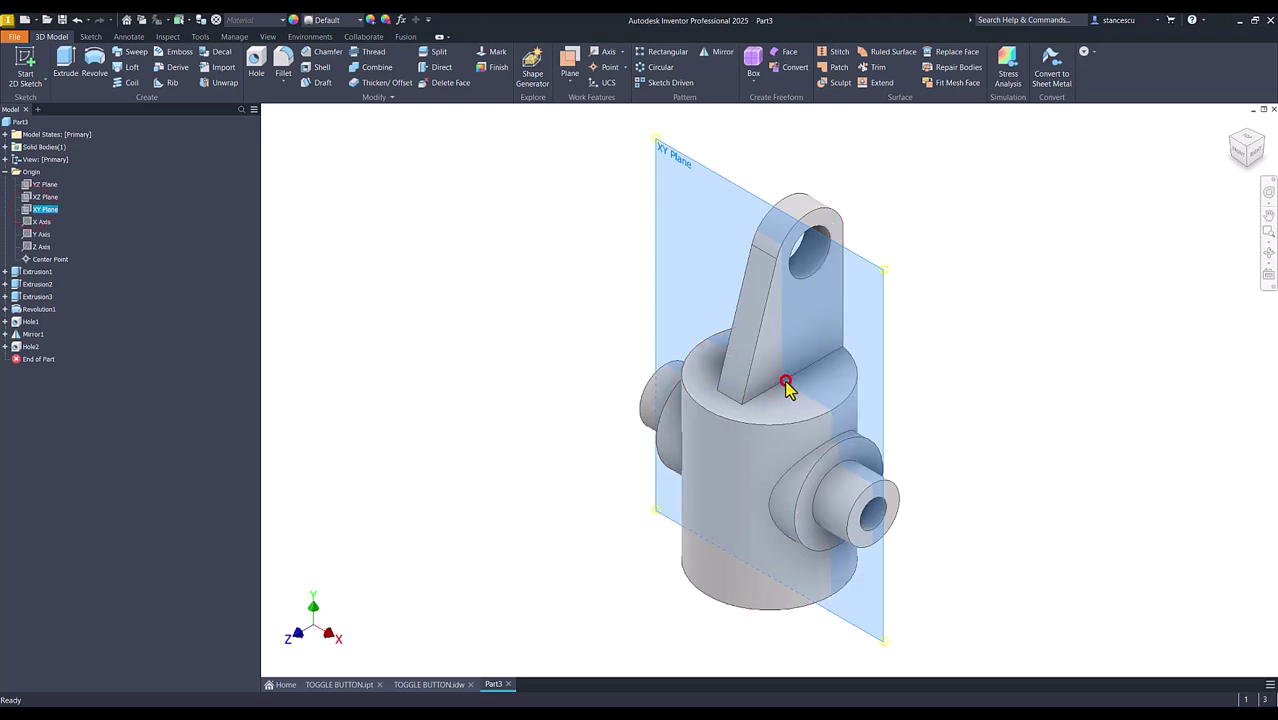
click(775, 384)
key(Num_Lock)
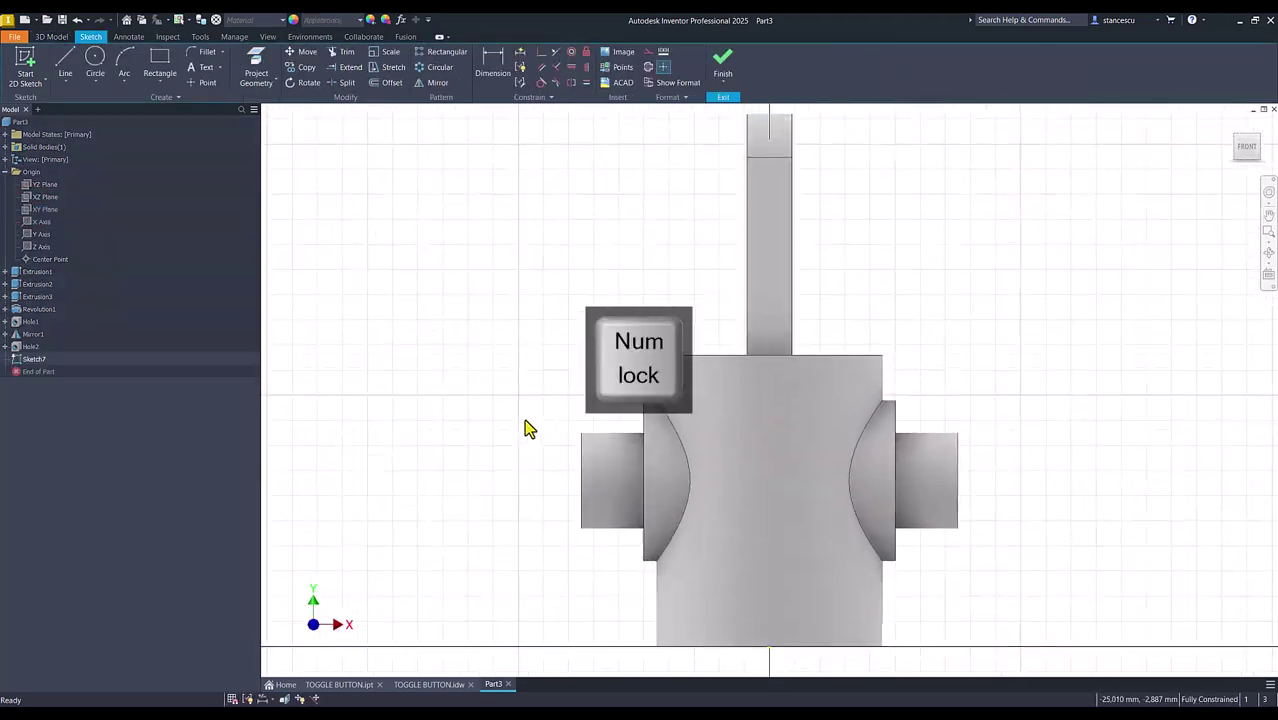
key(F7)
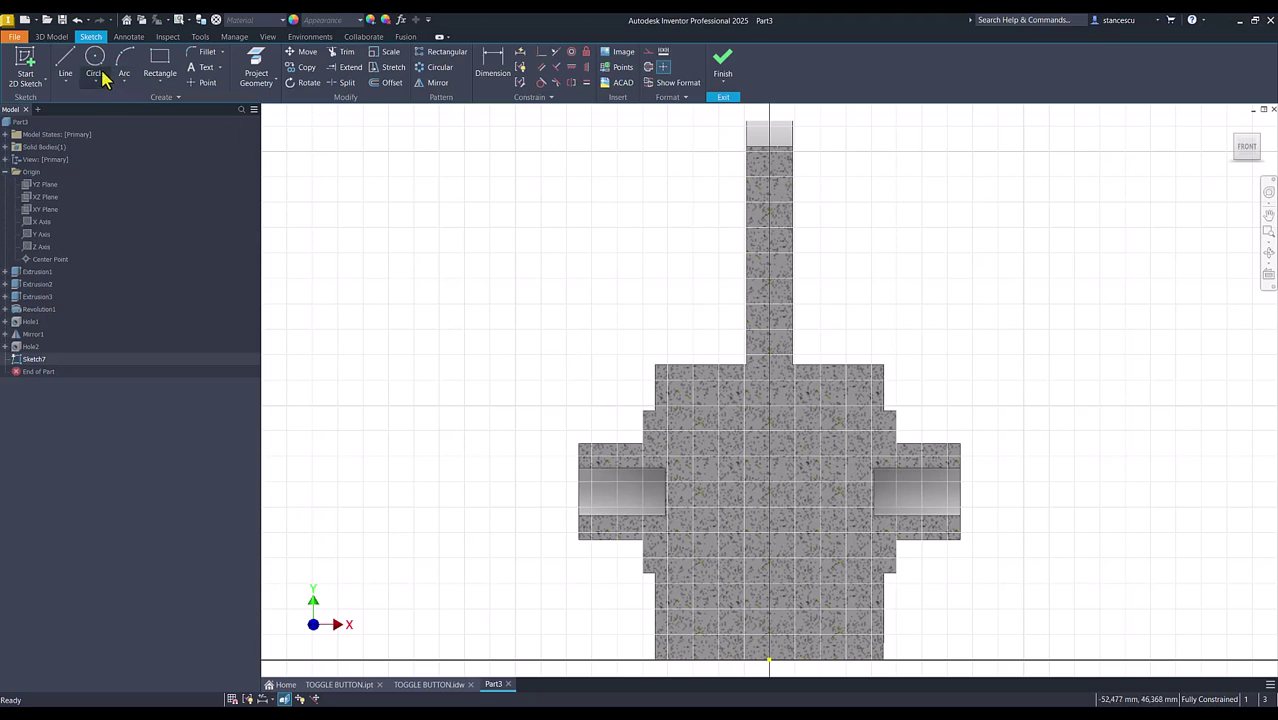
- Draw the closed half-profile of the grooved bore from the origin, with an 18,7 mm vertical axis line and a small outward groove step
click(66, 68)
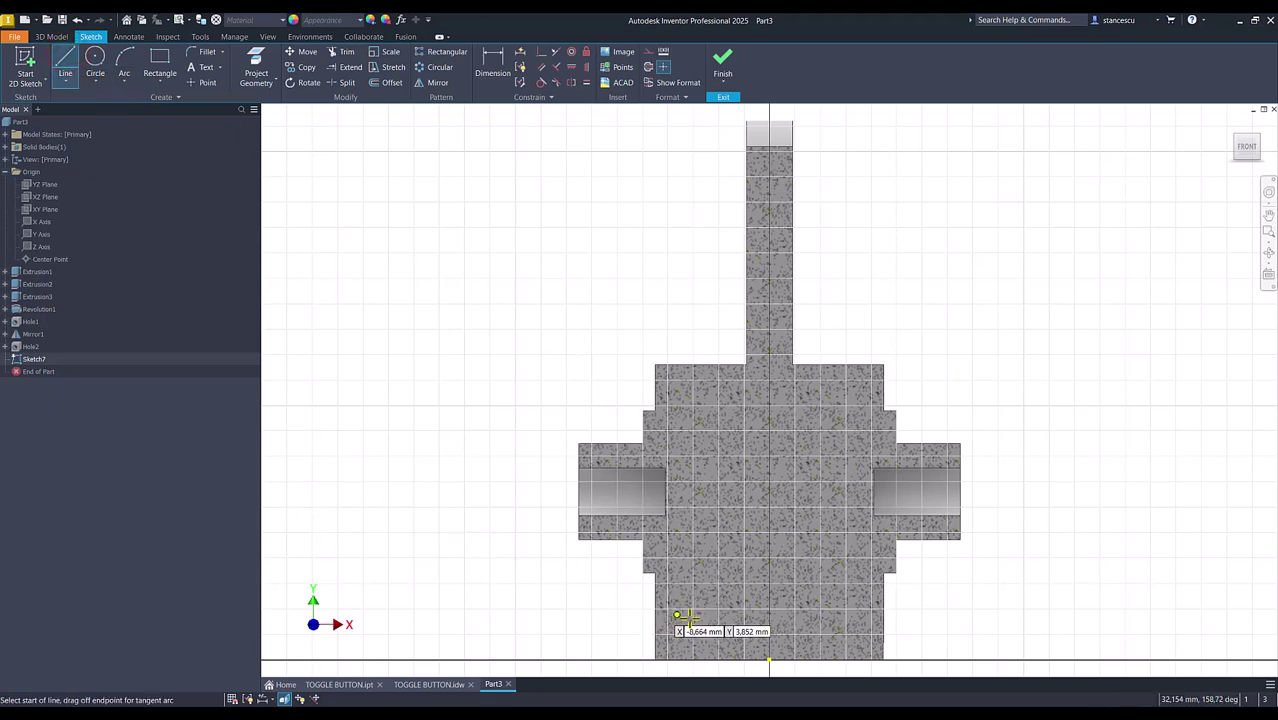
click(768, 659)
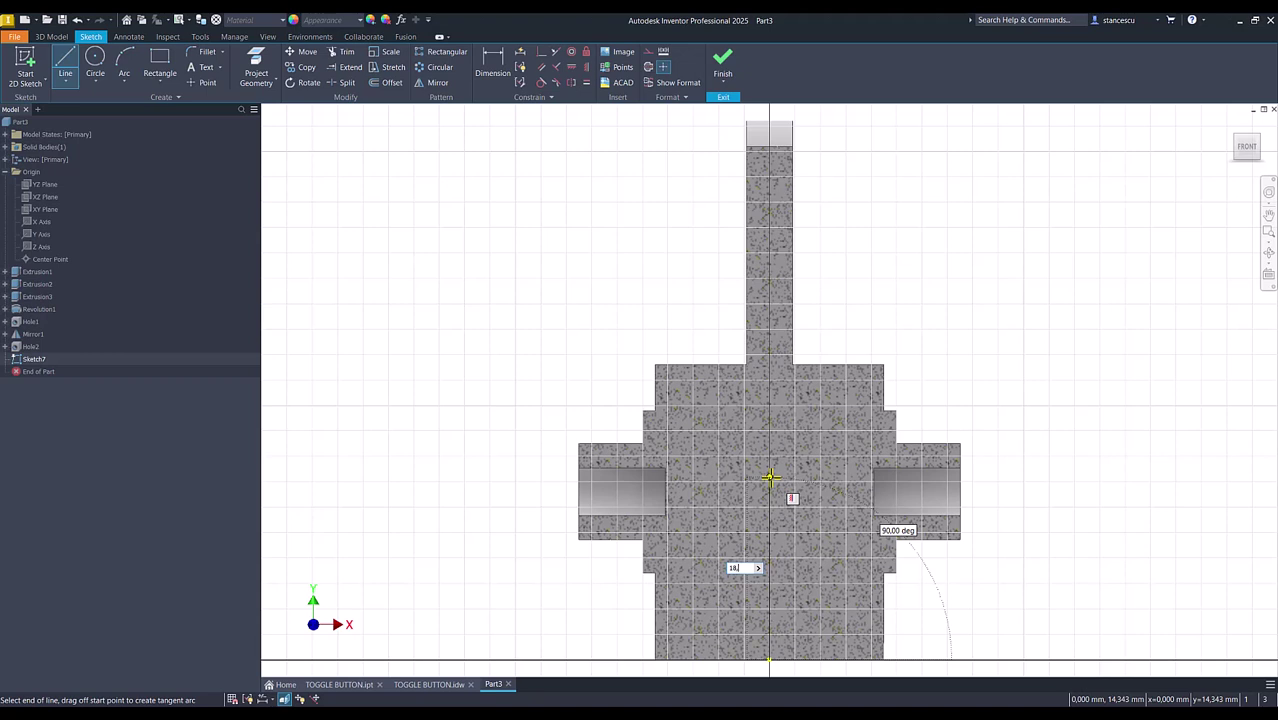
key(Return)
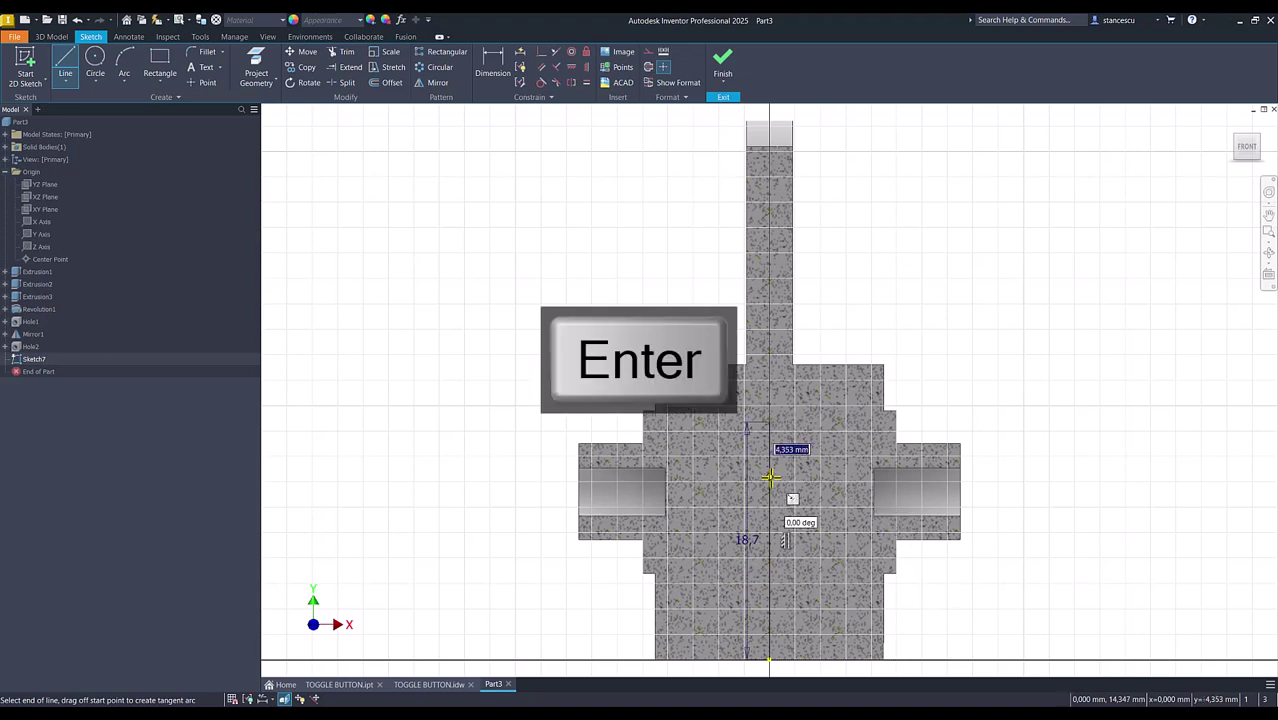
click(826, 421)
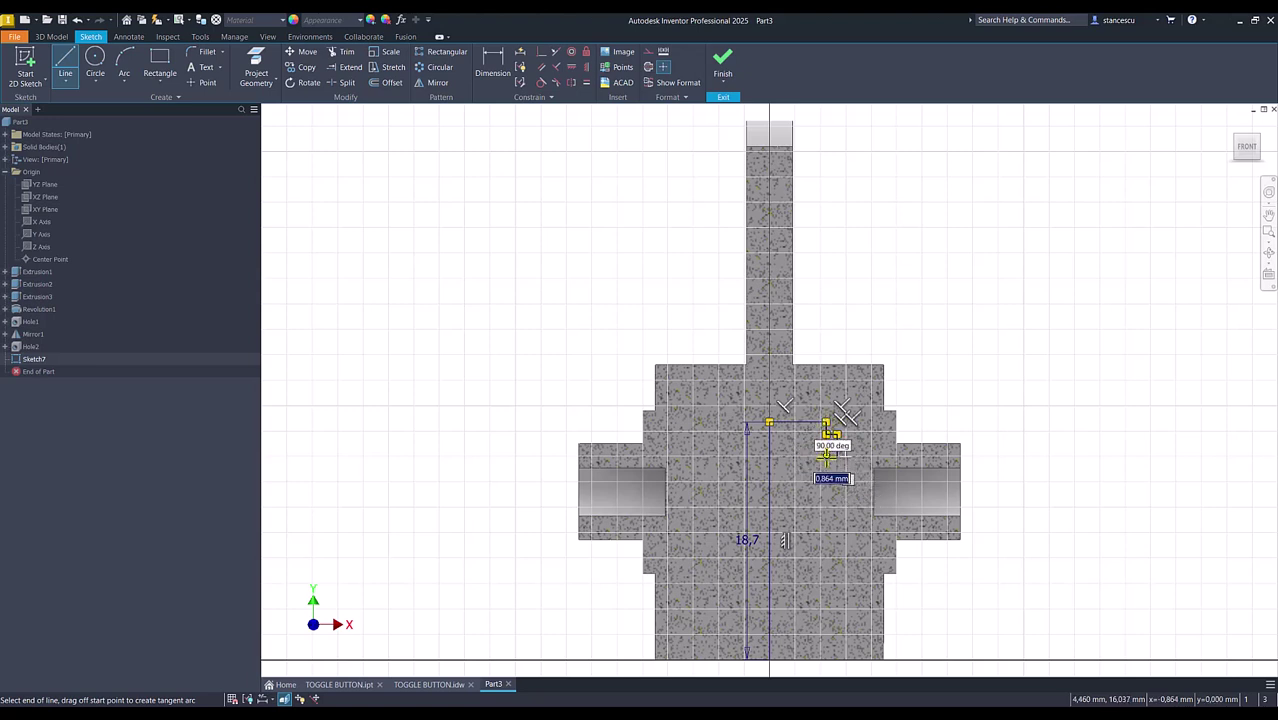
click(826, 455)
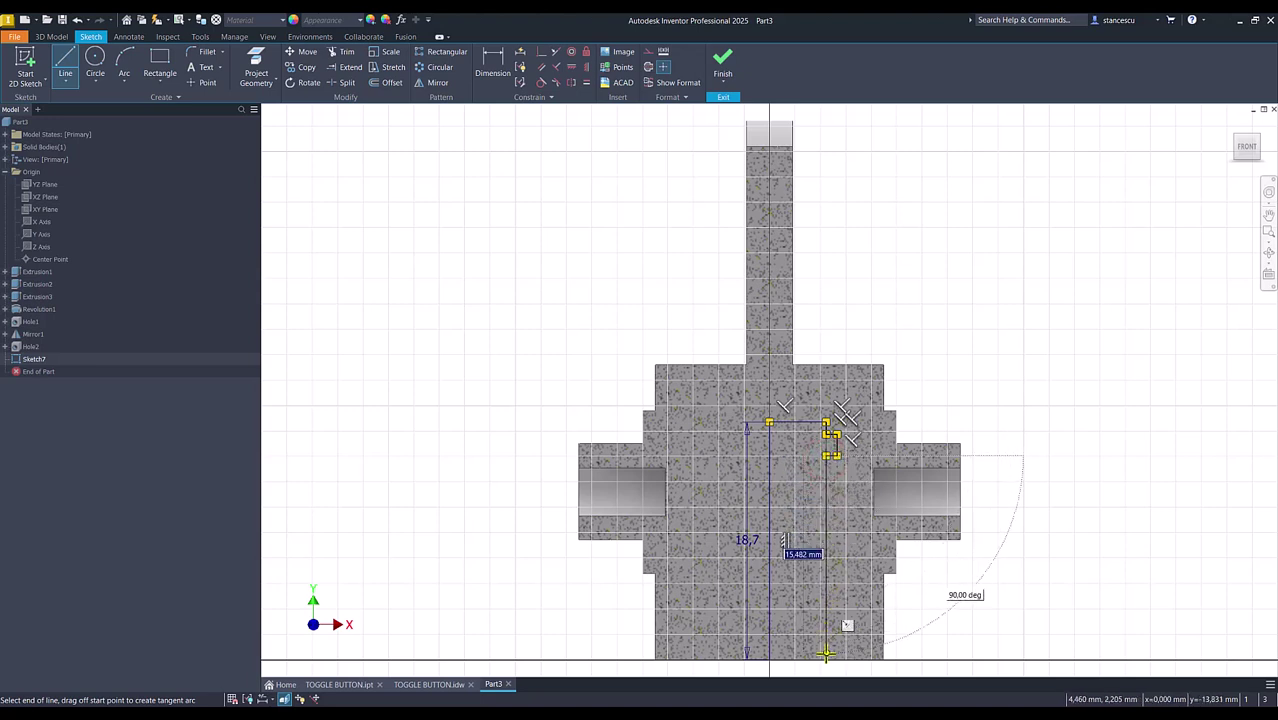
click(826, 660)
click(768, 660)
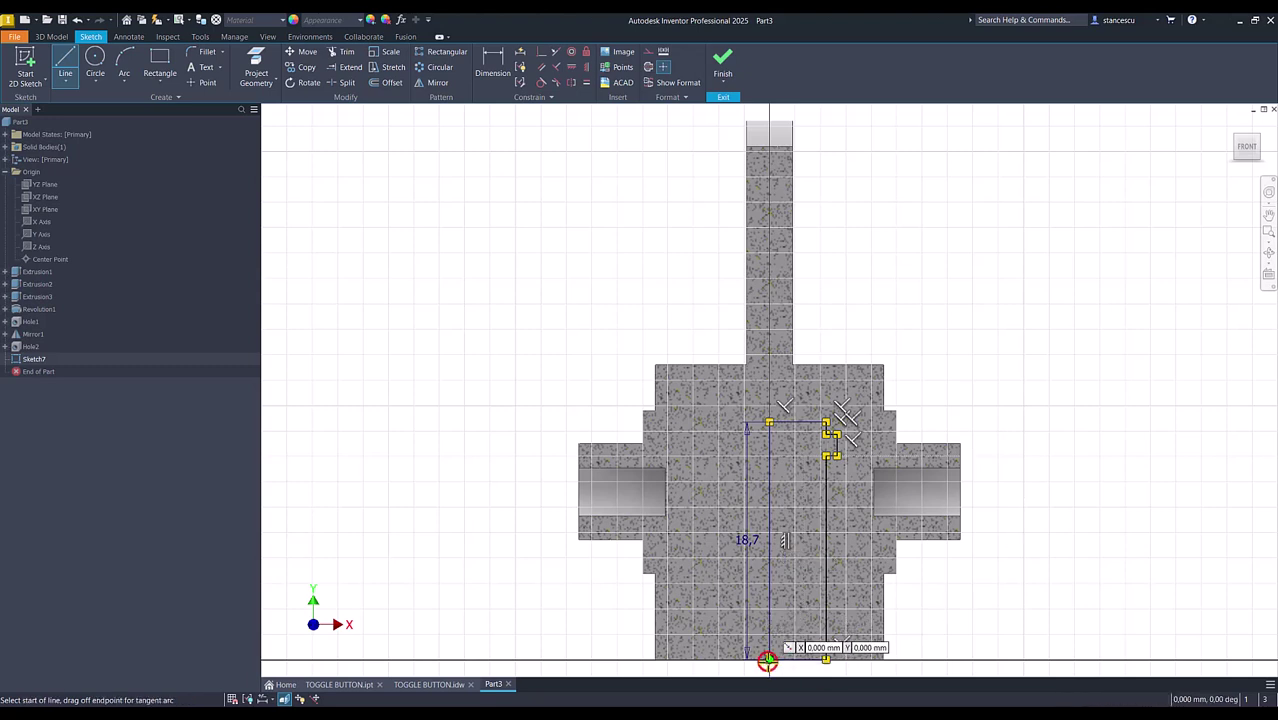
key(Escape)
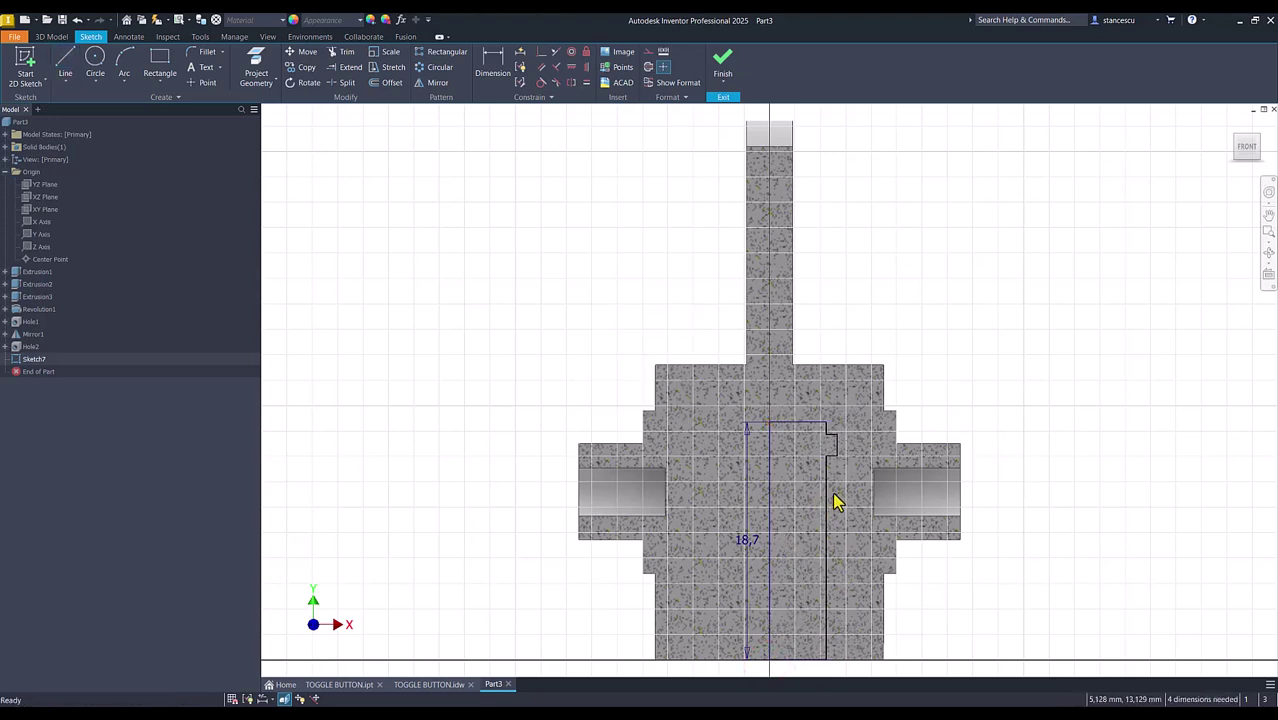
- Shift the bore profile's long vertical line slightly toward the axis, and convert the 18,7 mm axis line into a centerline
mouse_move(827, 500)
mouse_down()
mouse_move(809, 505)
mouse_move(828, 512)
mouse_up()
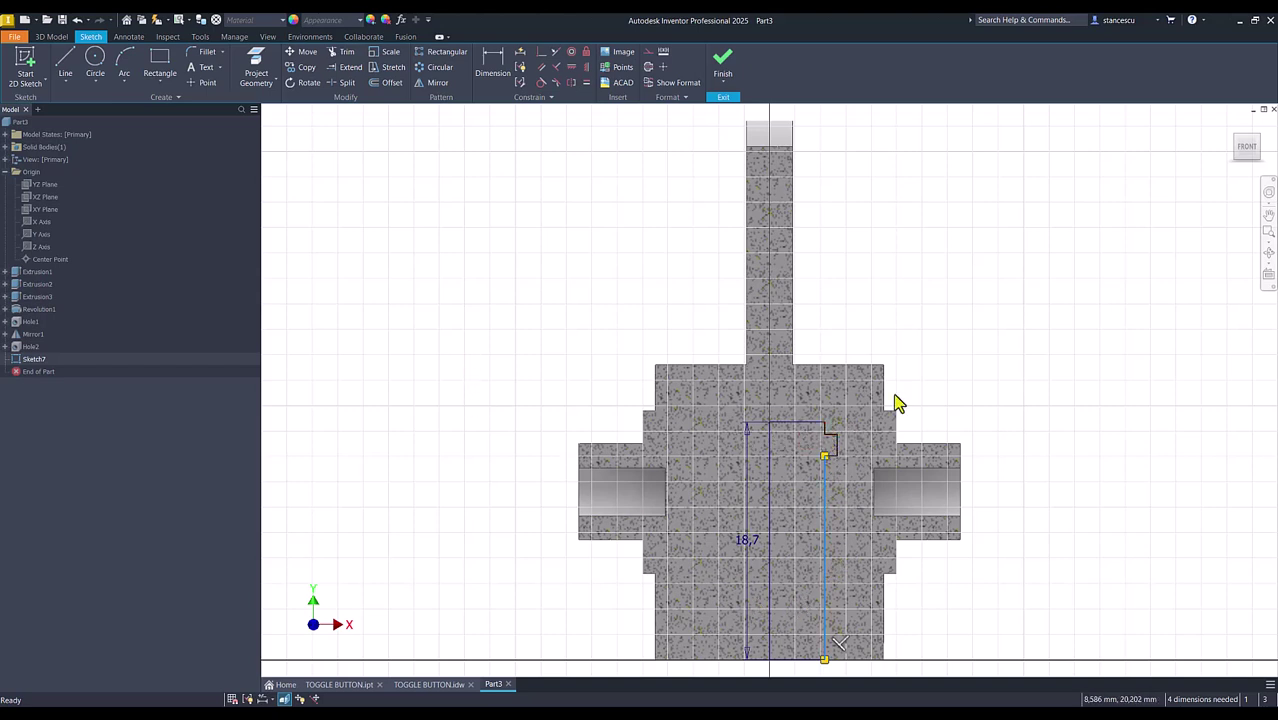
click(588, 280)
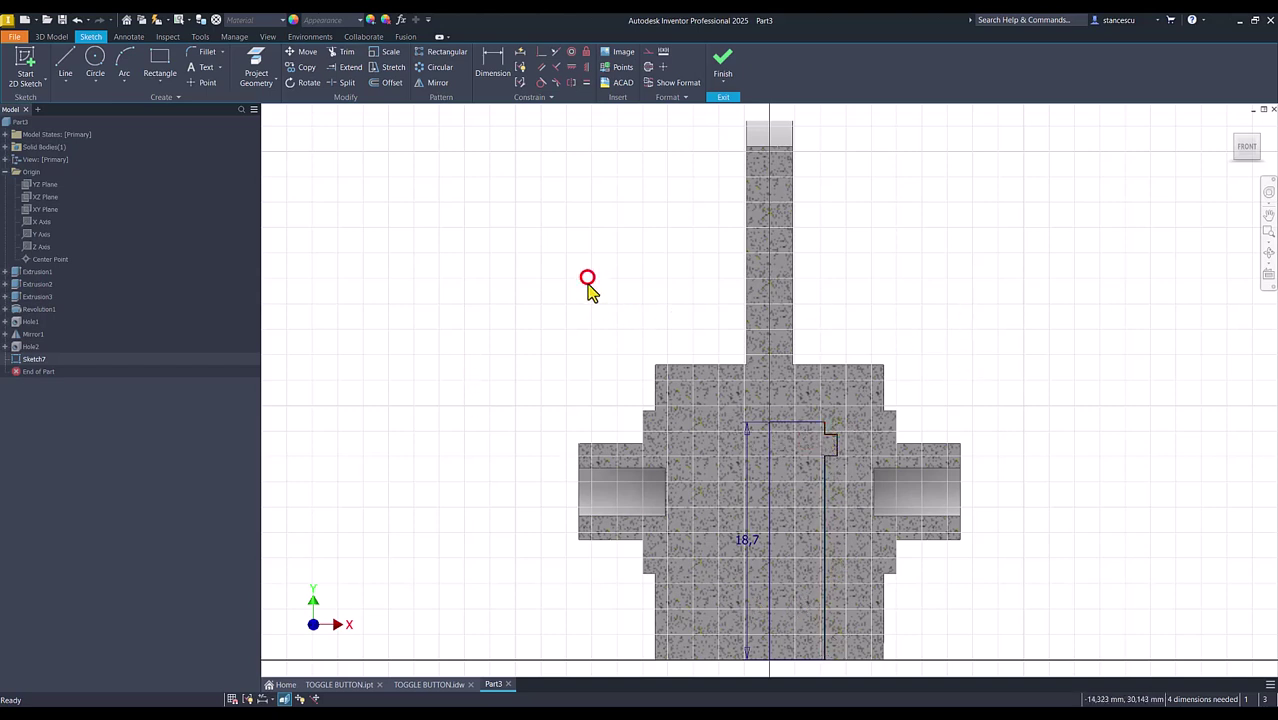
click(768, 490)
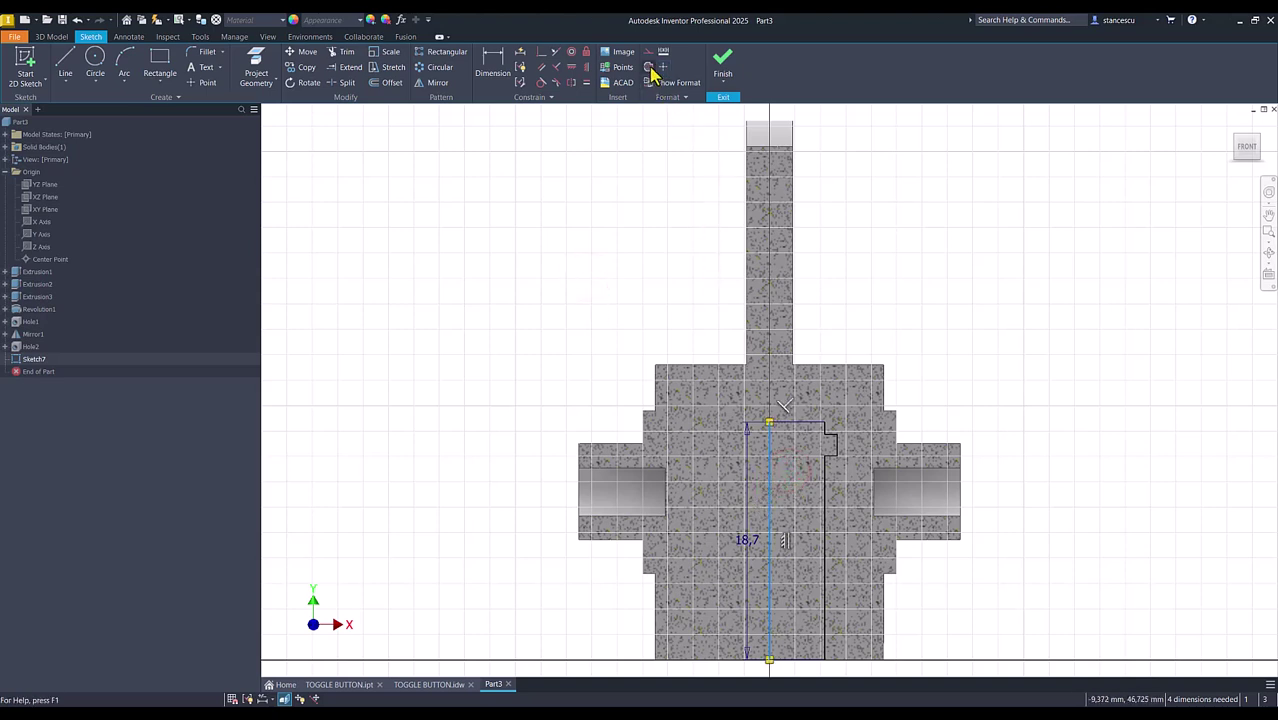
click(528, 217)
- Dimension the groove's diameter about the centerline as 12 mm
click(485, 57)
click(840, 447)
click(776, 457)
click(857, 306)
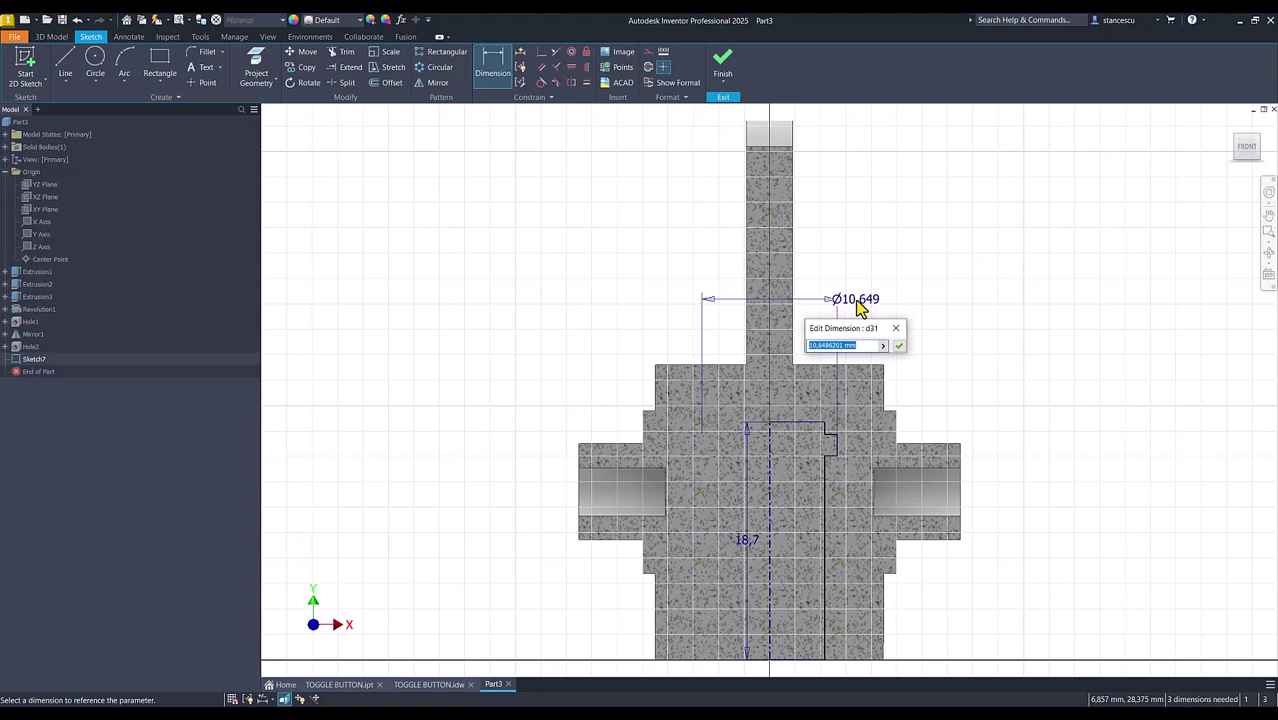
text(12)
key(Return)
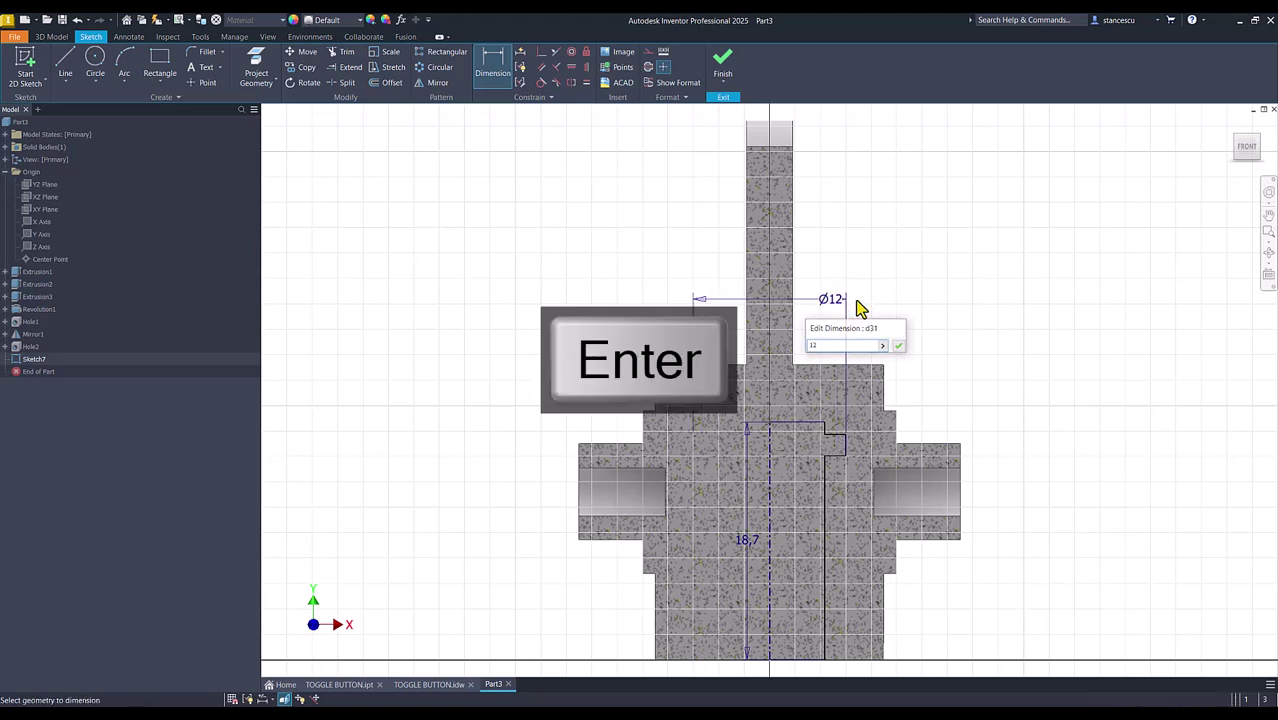
- Dimension the bore profile's lower diameter about the centerline as 9,8 mm
click(824, 521)
middle_drag(770, 594, 790, 482)
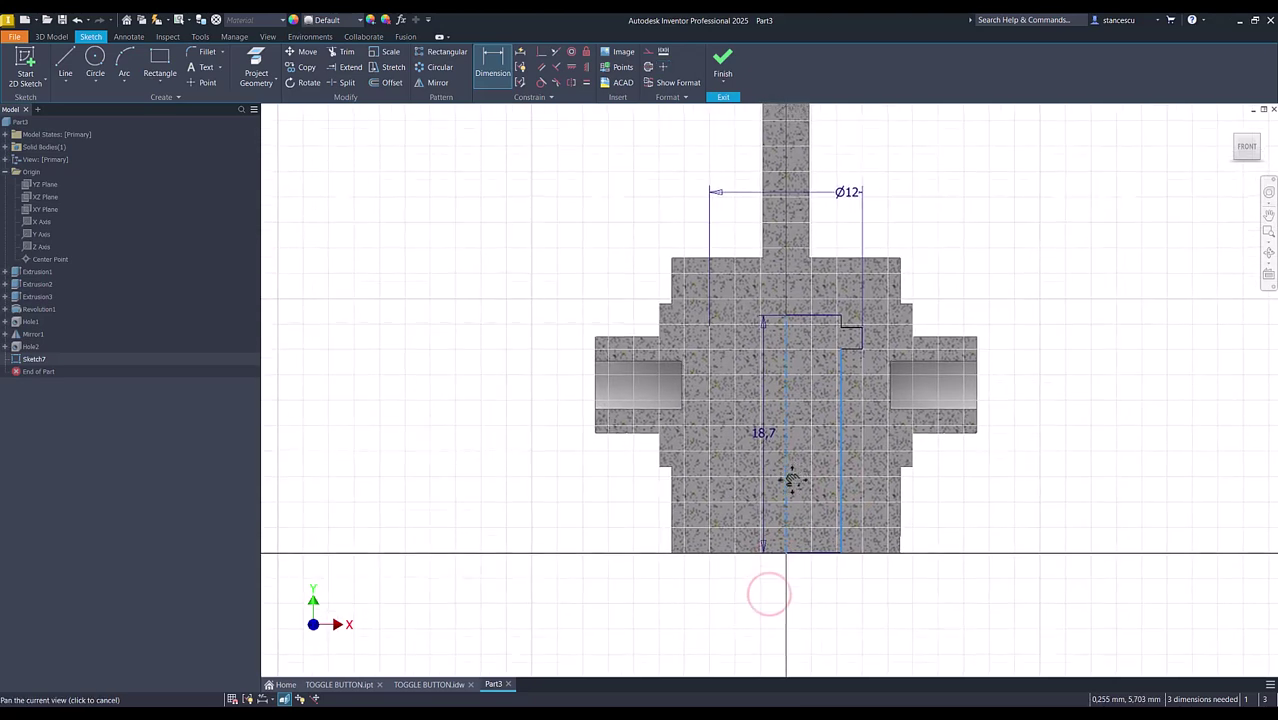
click(784, 606)
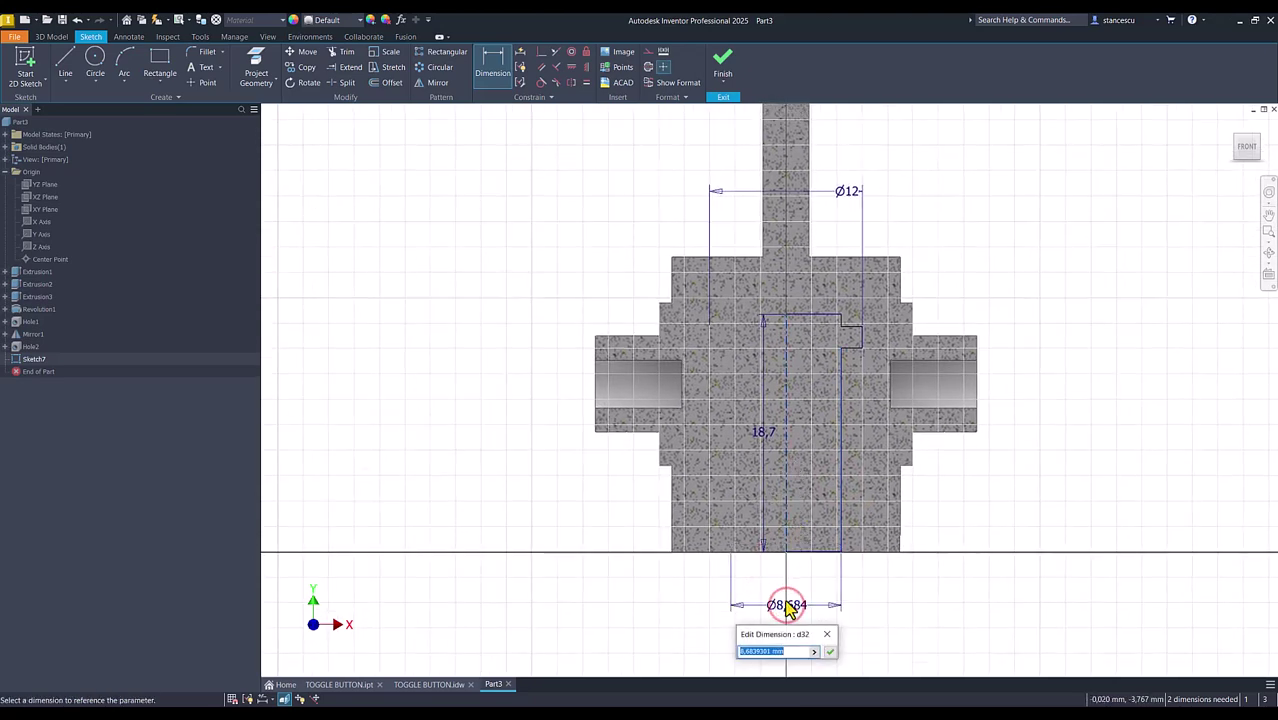
text(9,)
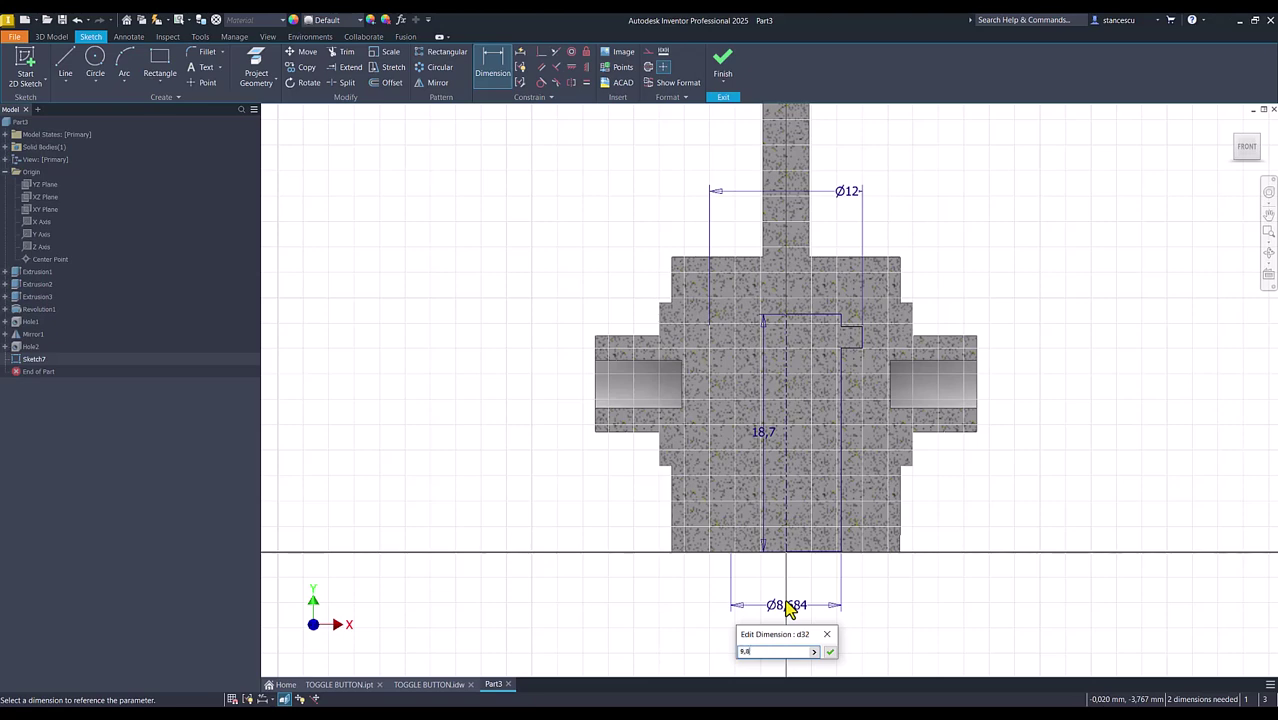
text(8)
key(Return)
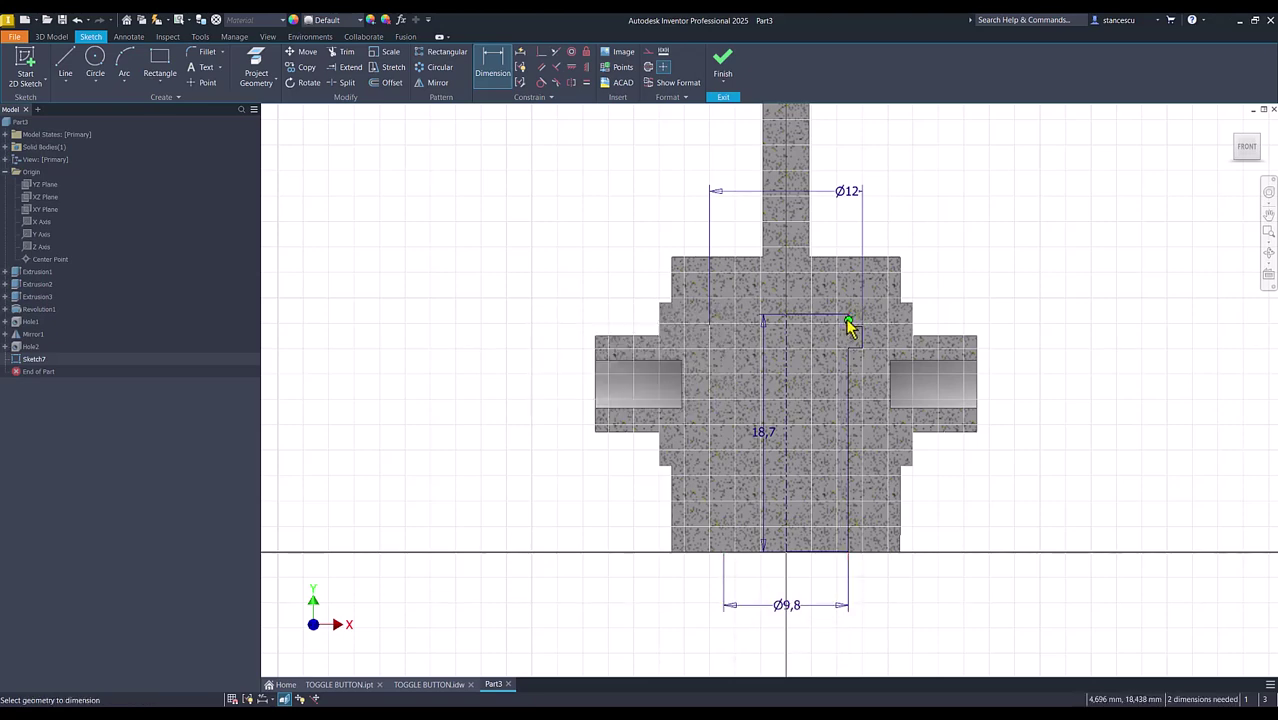
- Dimension the groove's distance below the bore's top edge as 1,4 mm and the groove's height as 1,3 mm
scroll(848, 325, up, 2)
click(841, 313)
click(866, 334)
click(1162, 312)
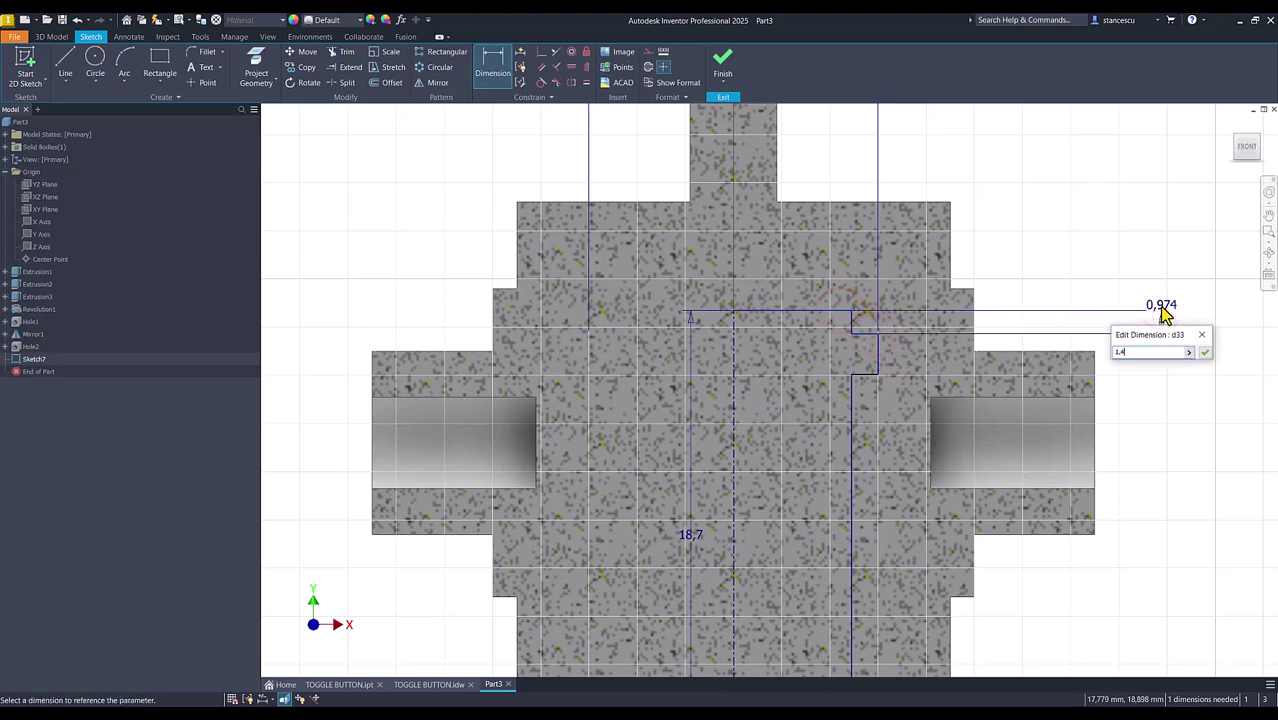
key(Return)
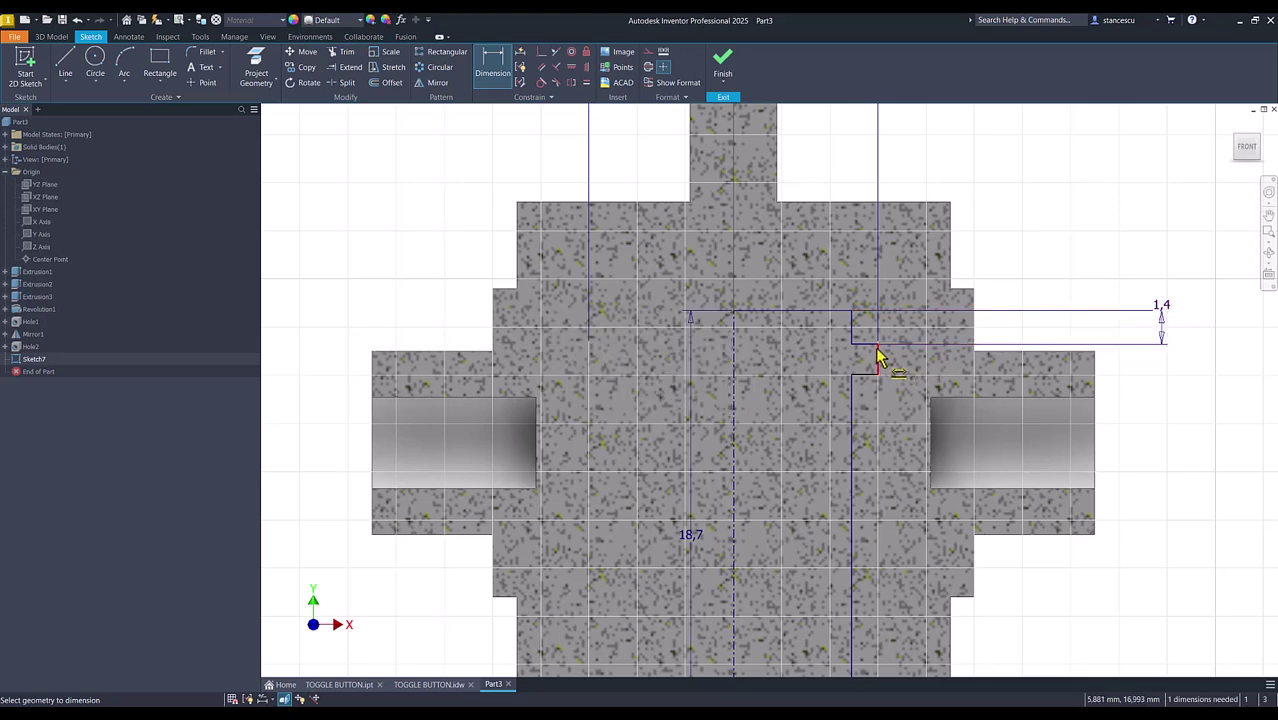
click(876, 358)
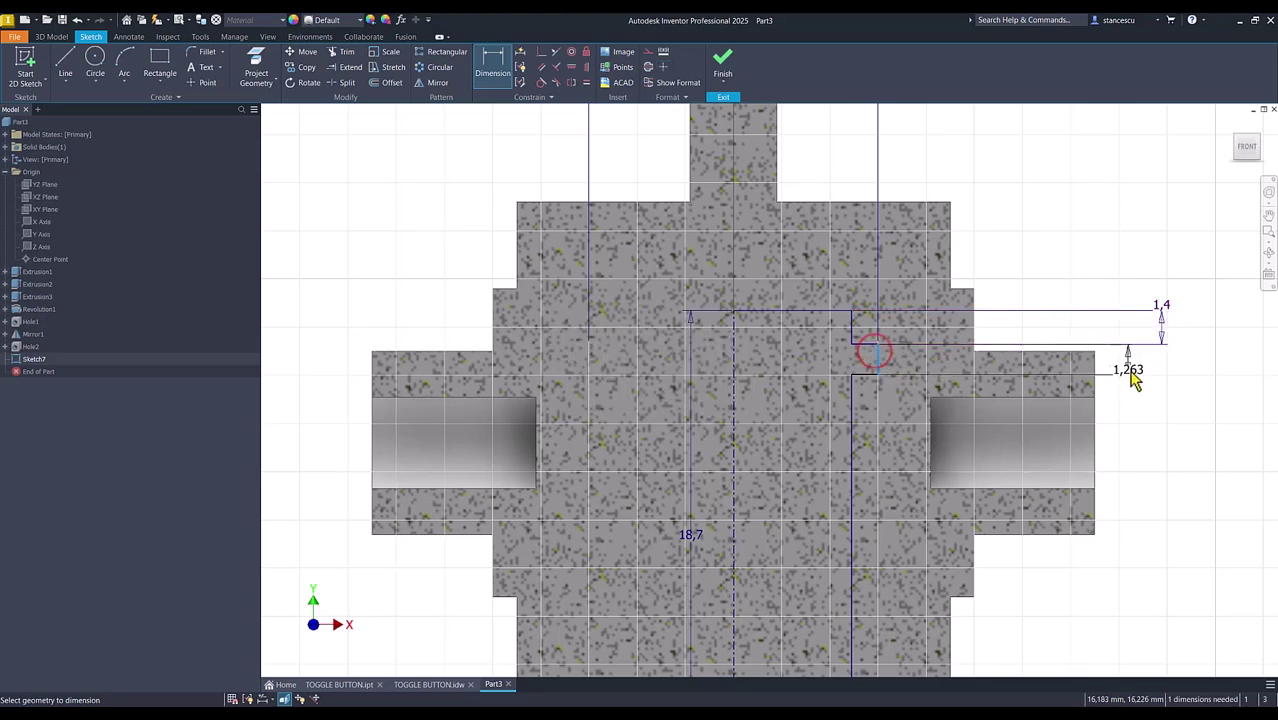
click(1140, 370)
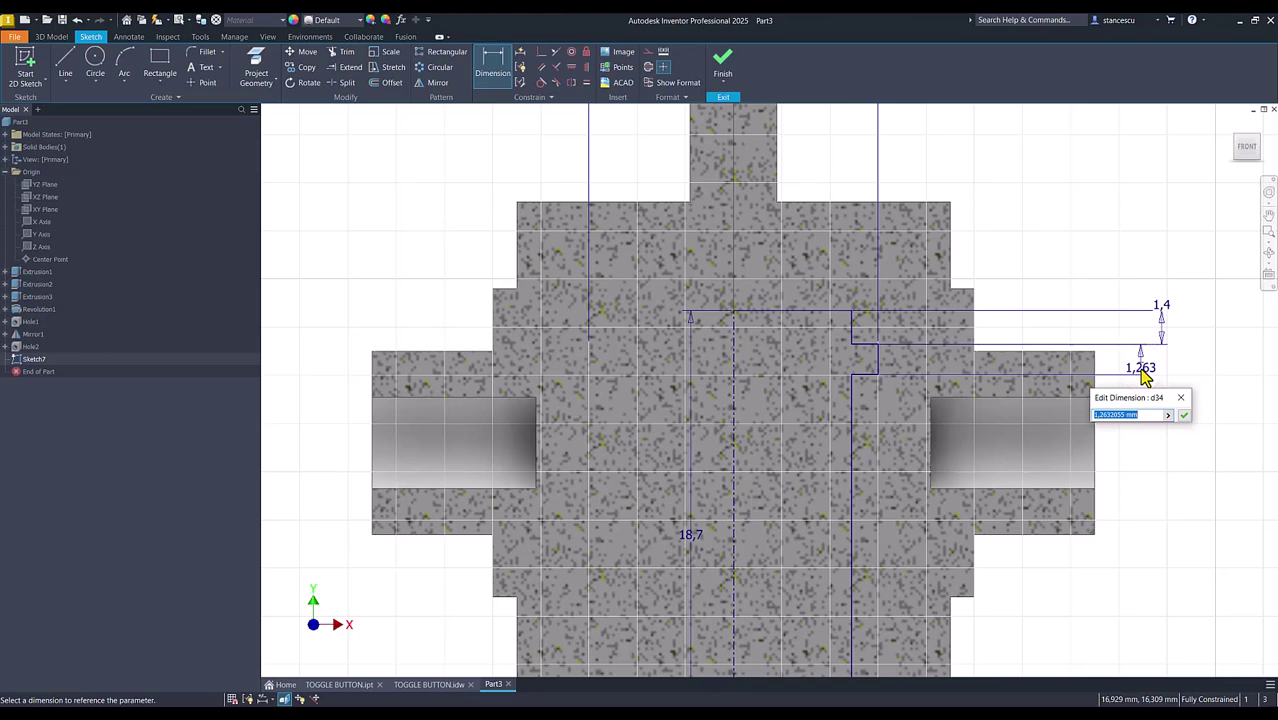
key(Return)
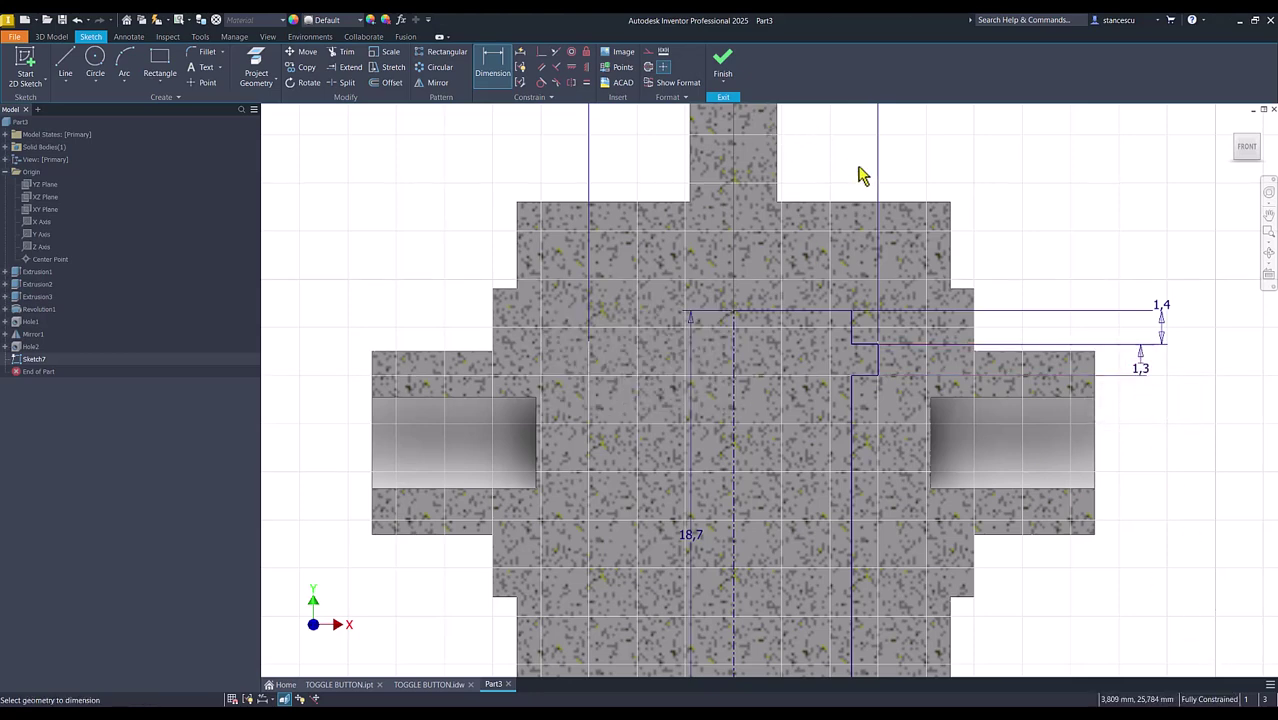
key(Num_Lock)
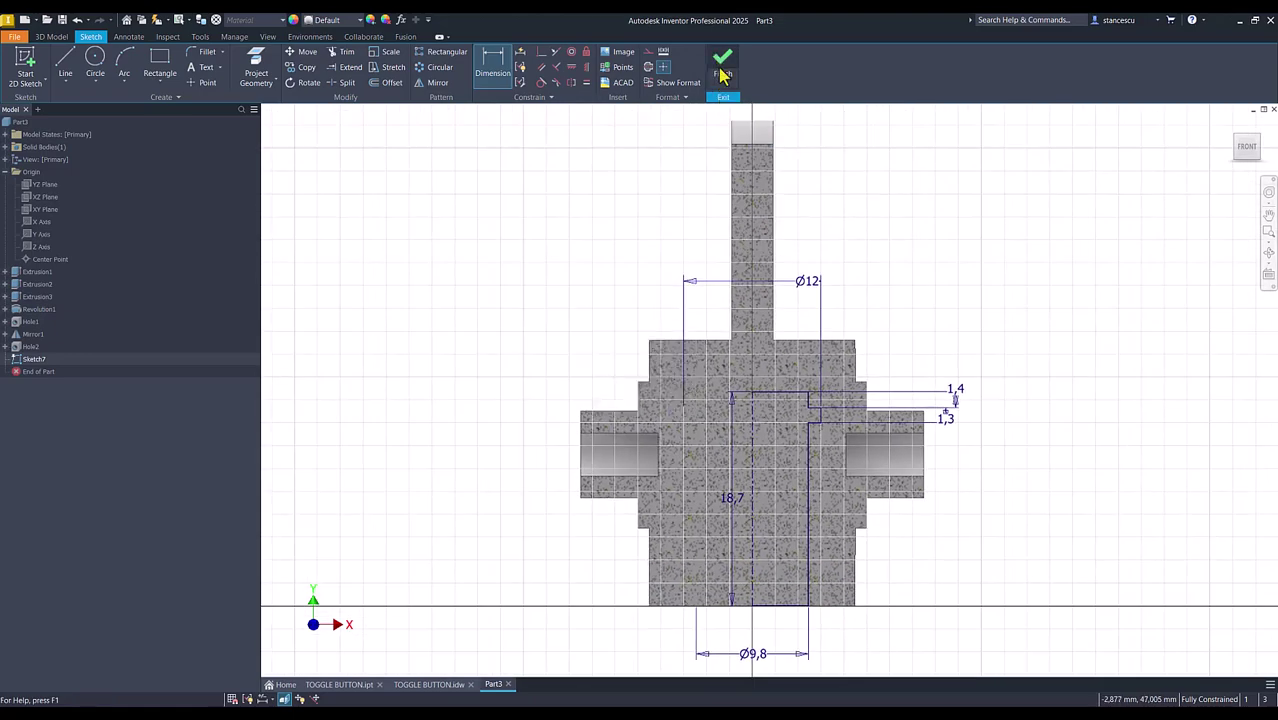
- Finish the sketch and revolve the bore profile a full 360 degrees as a cut through the cylinder
click(722, 65)
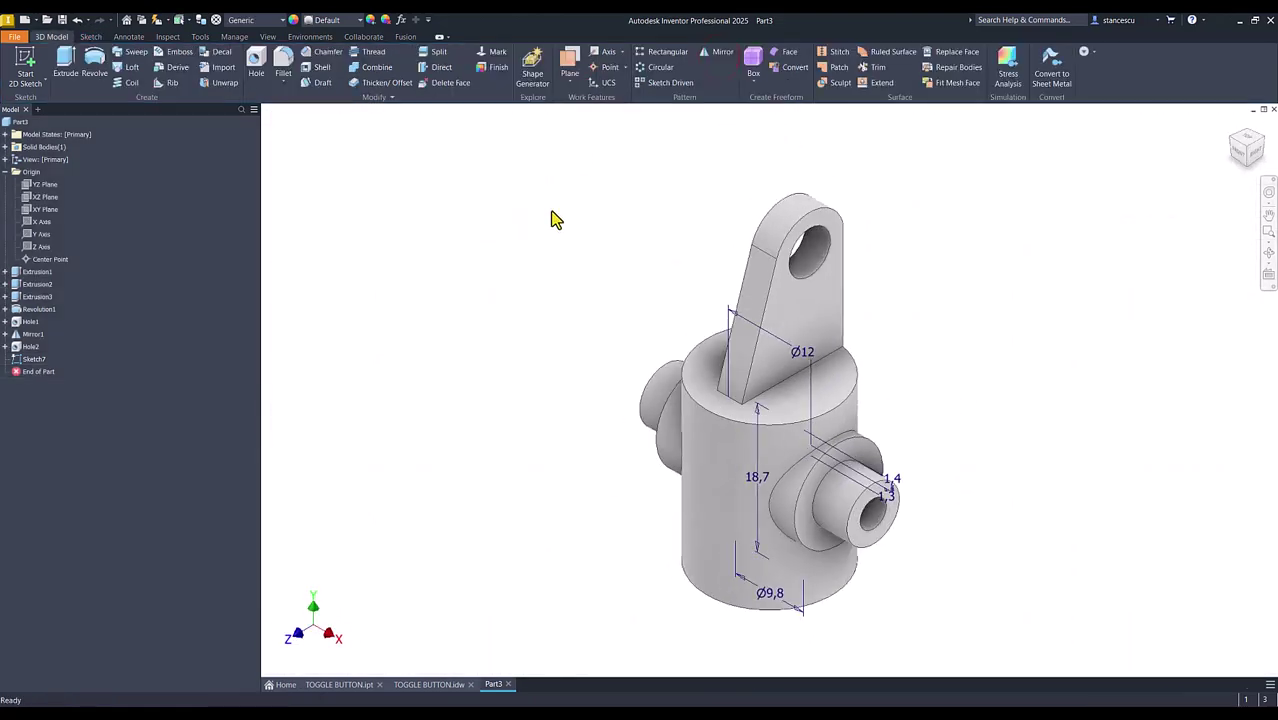
click(94, 60)
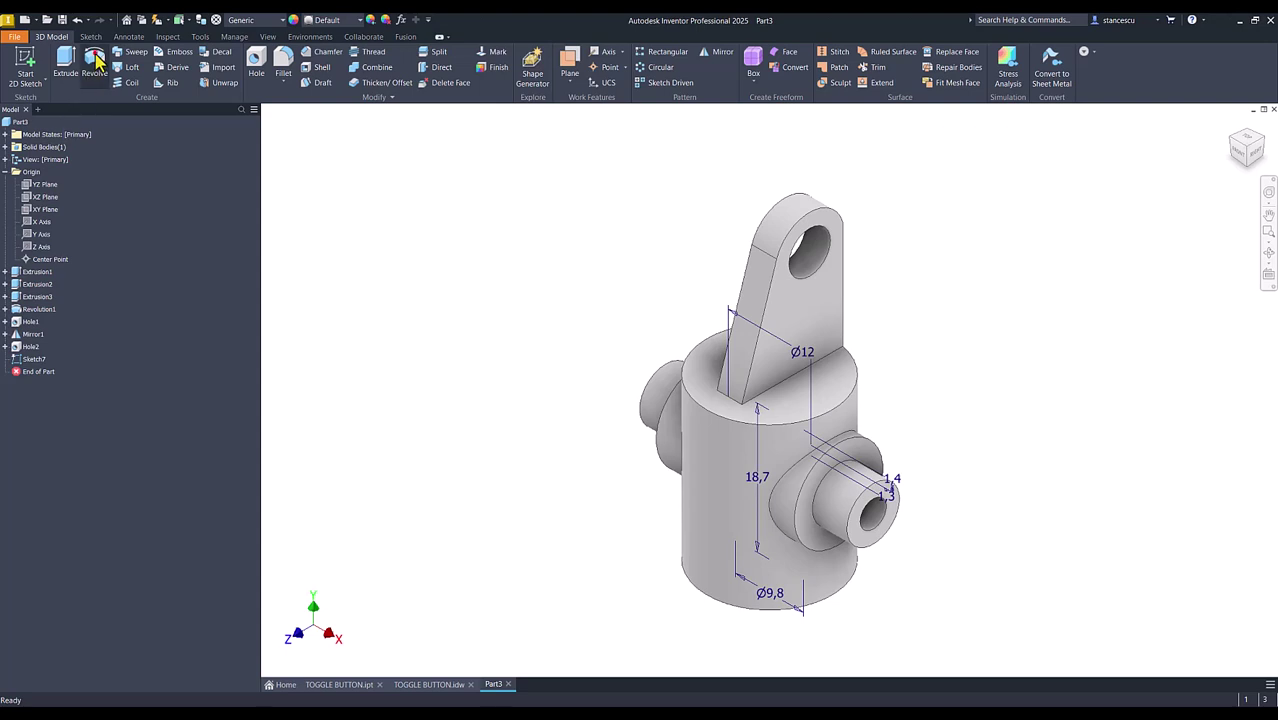
click(353, 267)
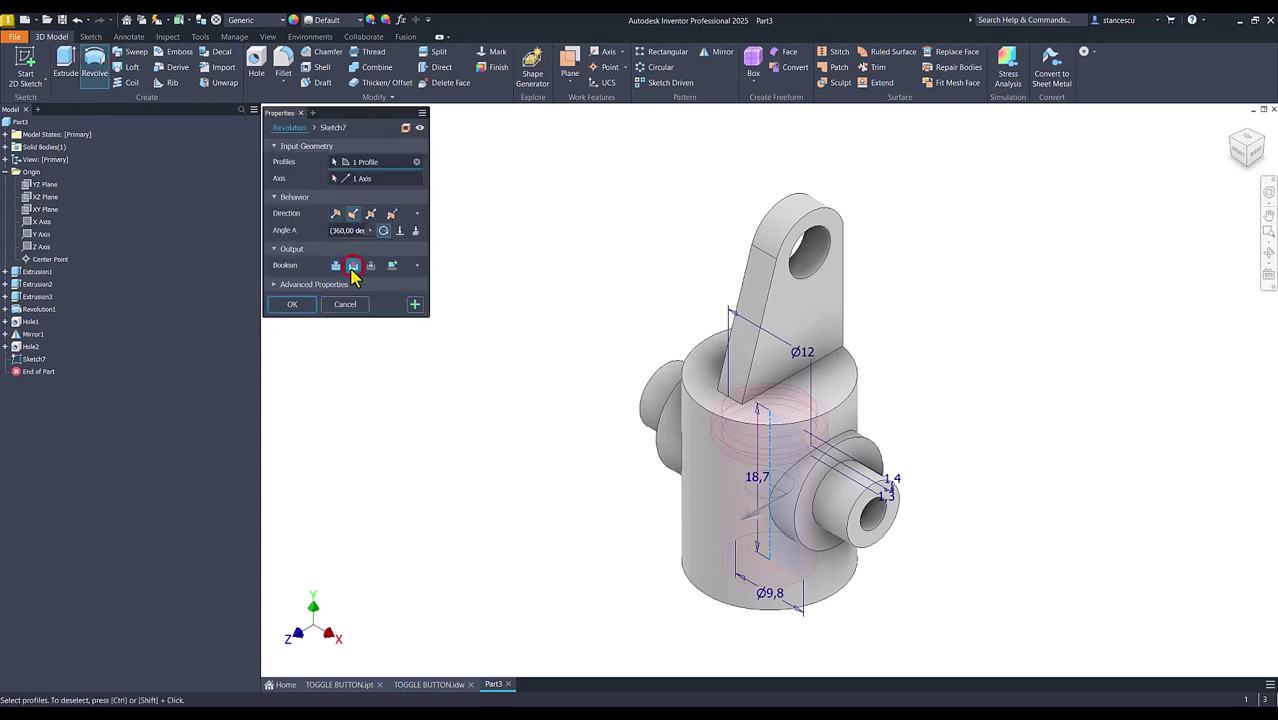
click(293, 305)
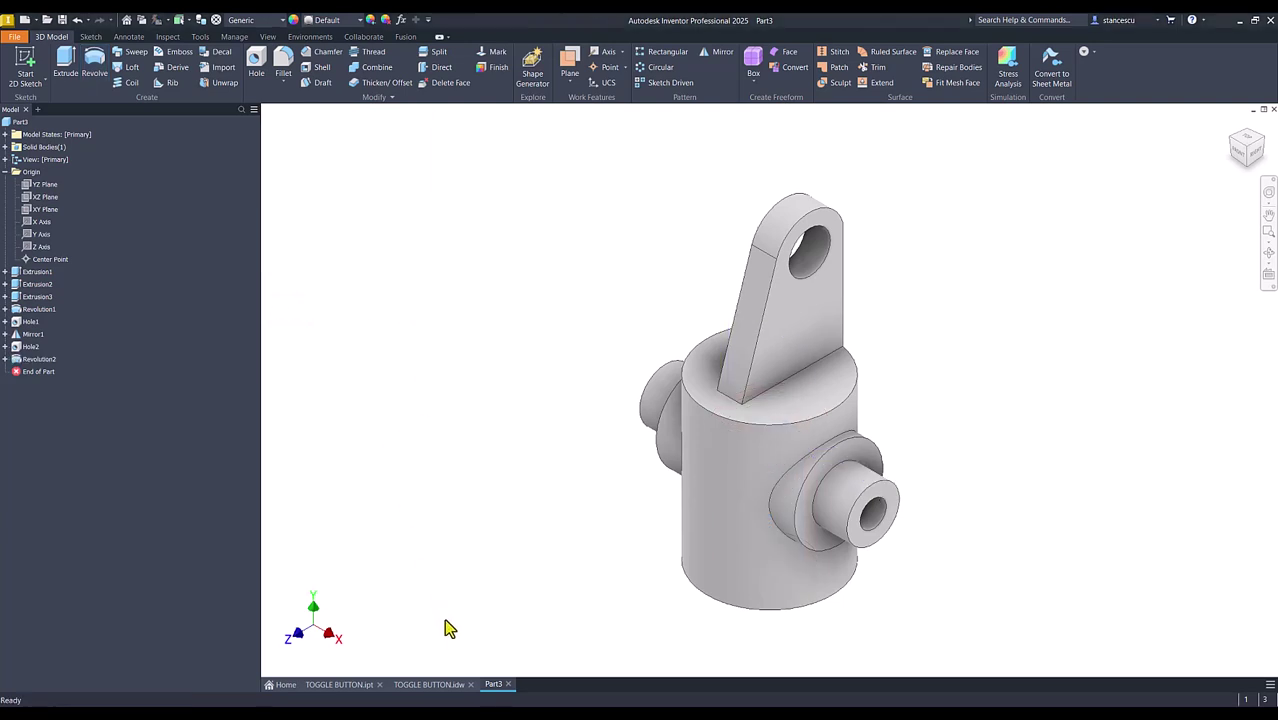
- Check the fillet note in TOGGLE BUTTON.idw and examine the filleted edges on the finished model in TOGGLE BUTTON.ipt
click(449, 686)
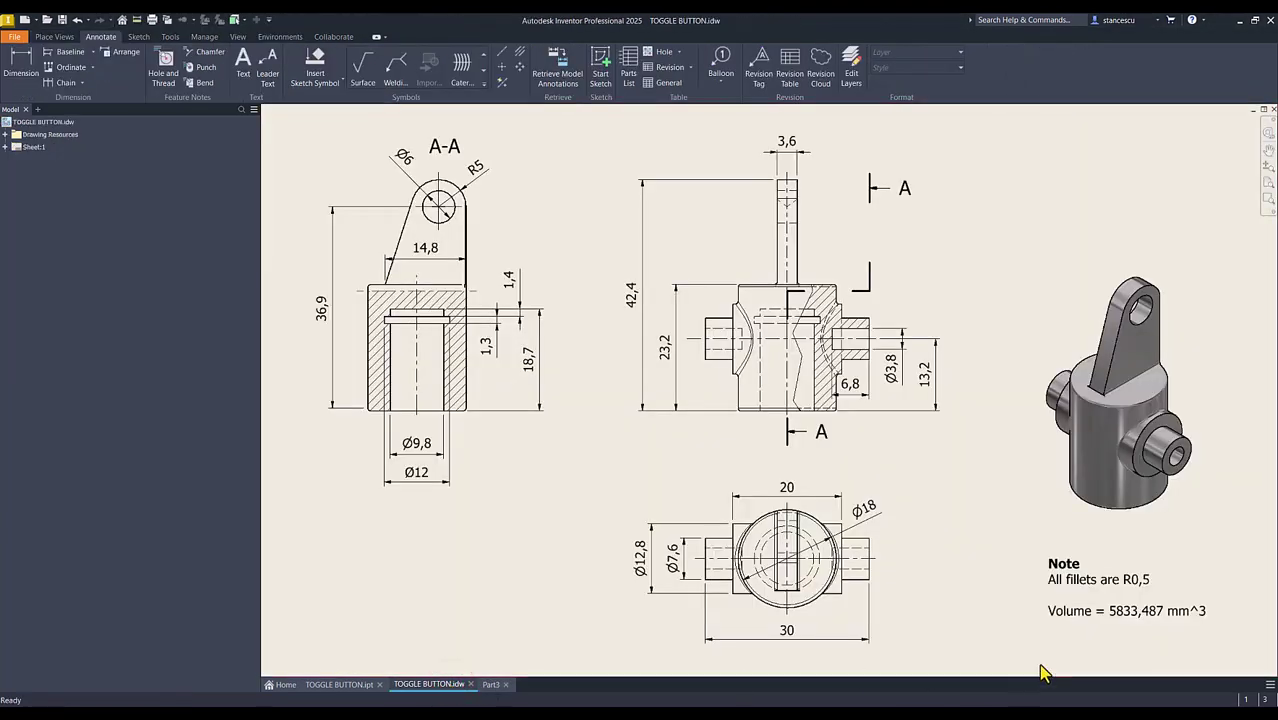
click(1082, 598)
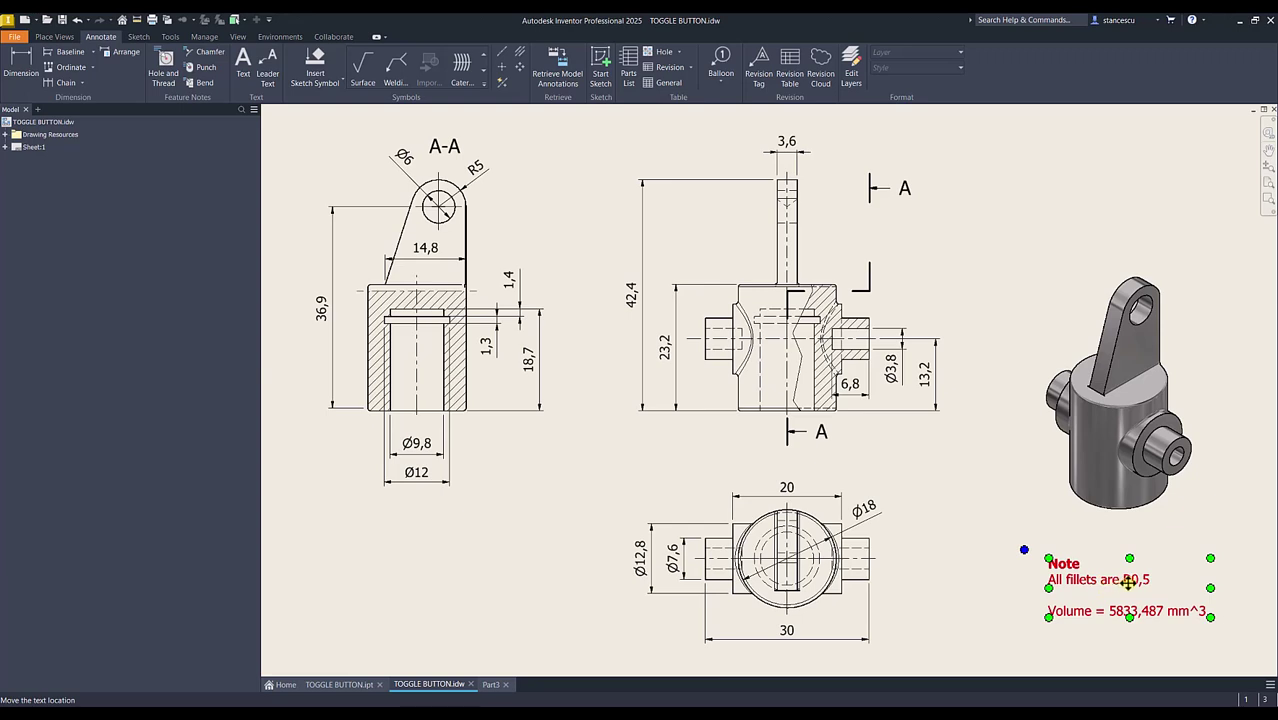
click(565, 600)
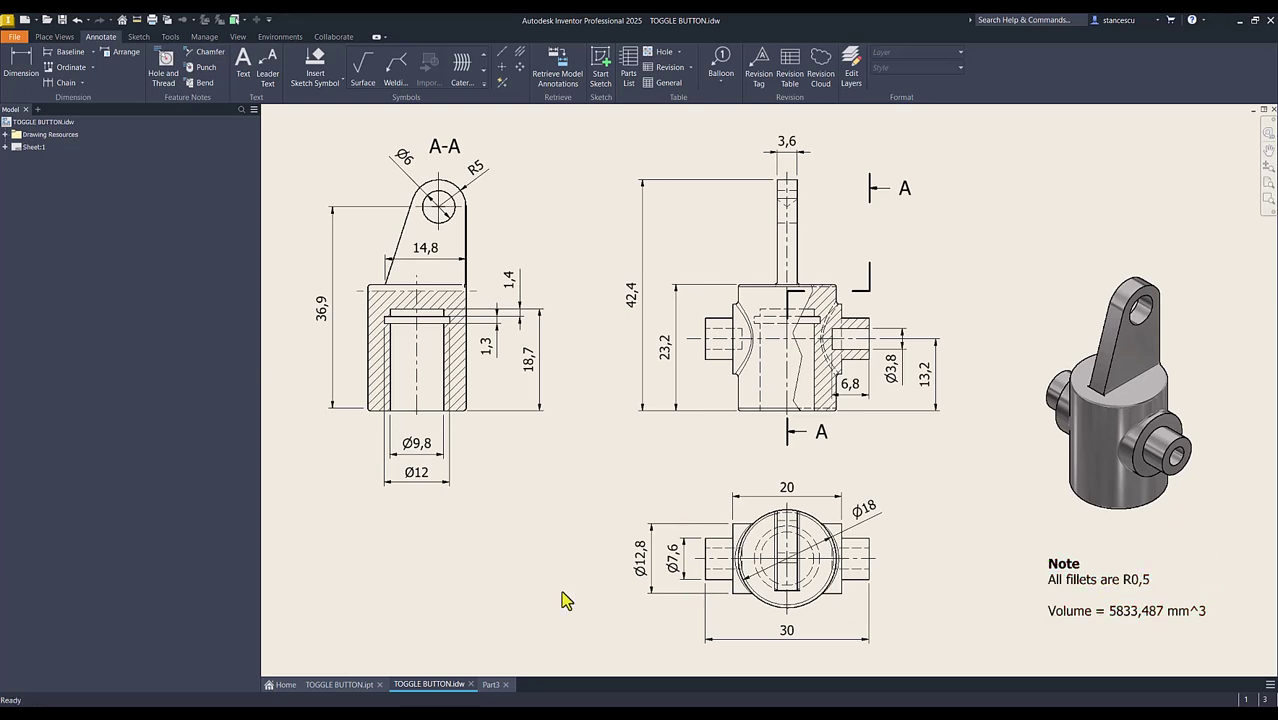
click(345, 686)
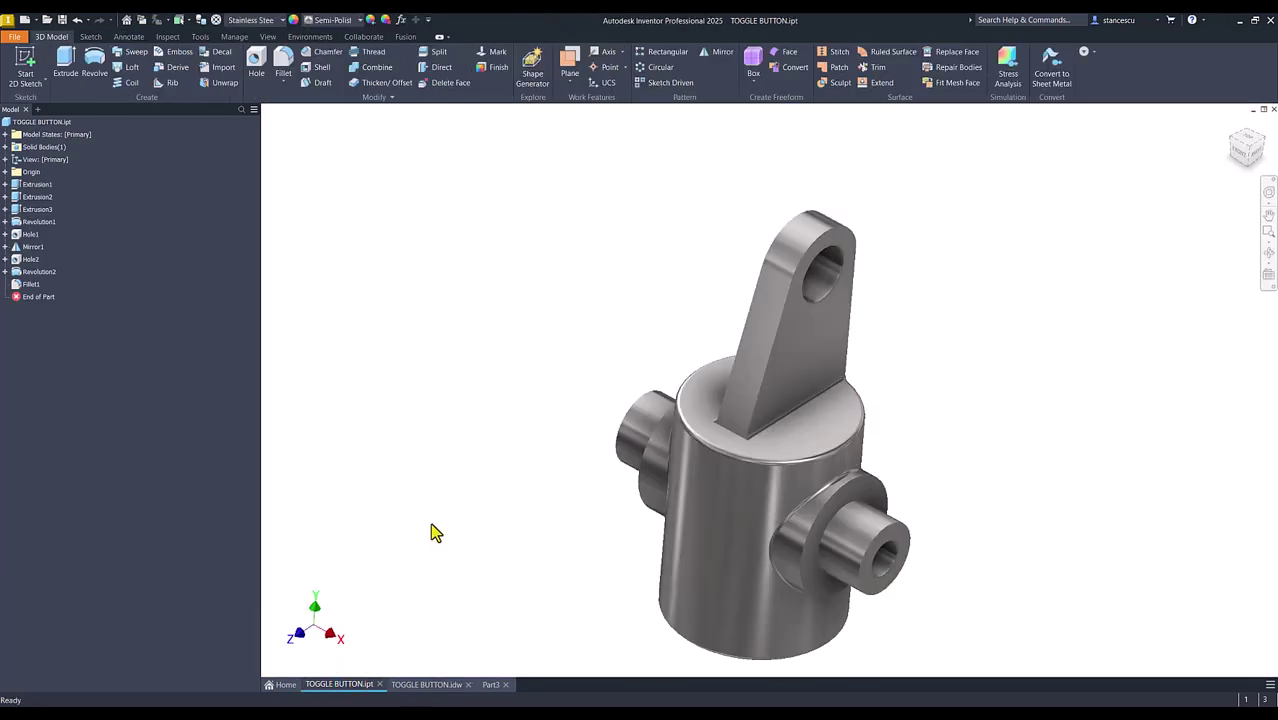
shift+middle_drag(799, 474, 747, 471)
shift+middle_drag(628, 447, 791, 443)
shift+middle_drag(702, 461, 433, 485)
key(F6)
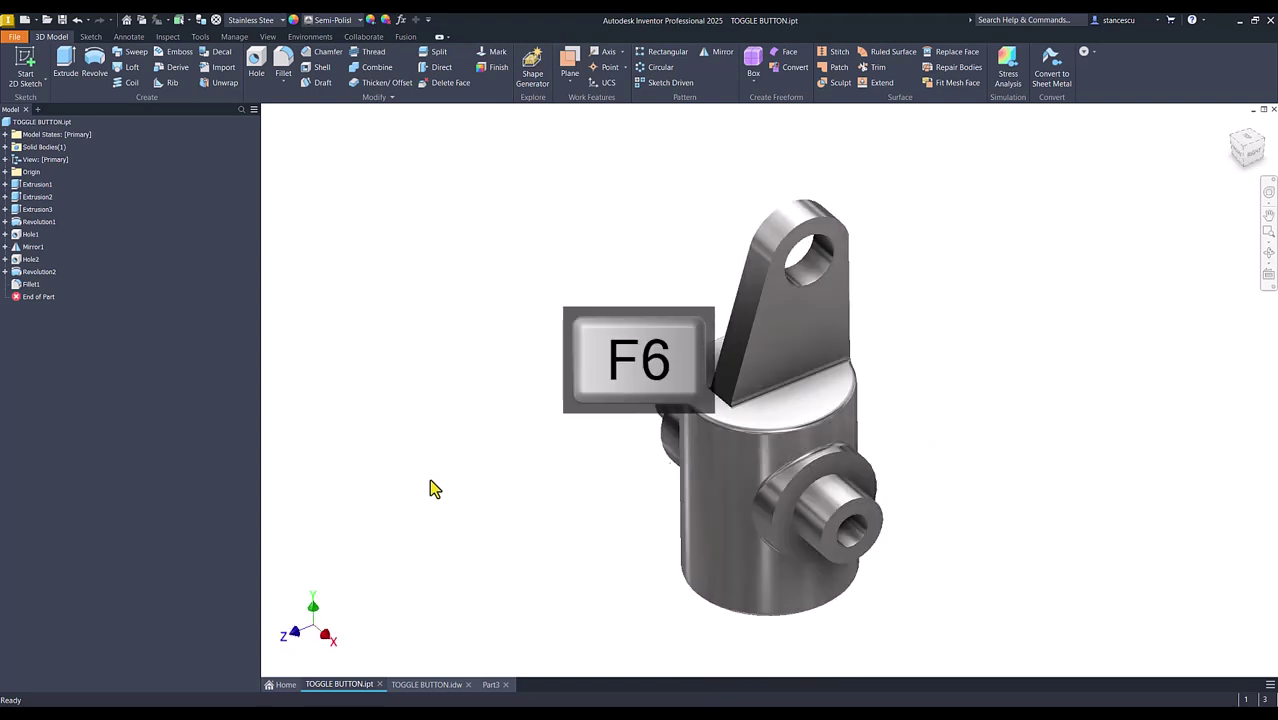
- In Part3, fillet the cylinder's top and bottom rims, both boss-to-cylinder junctions and the lever's long base edges with a 0,5 mm radius
click(489, 685)
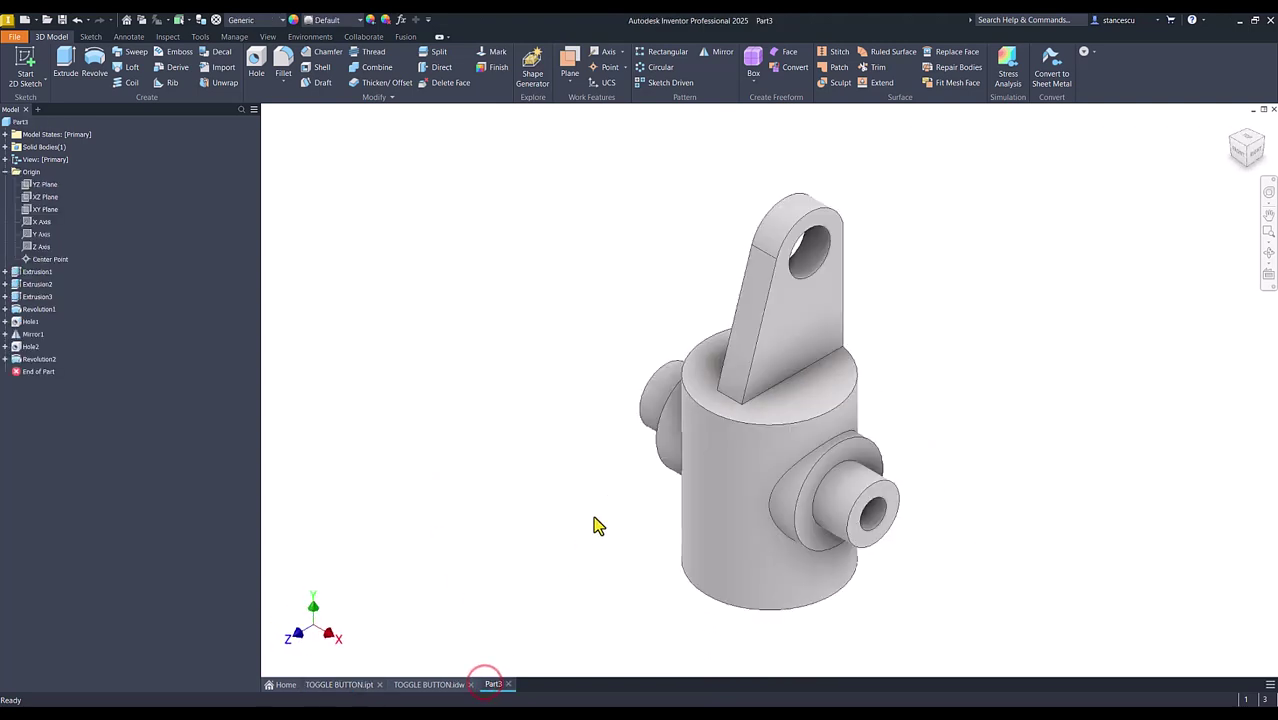
click(735, 432)
click(748, 415)
text(,5)
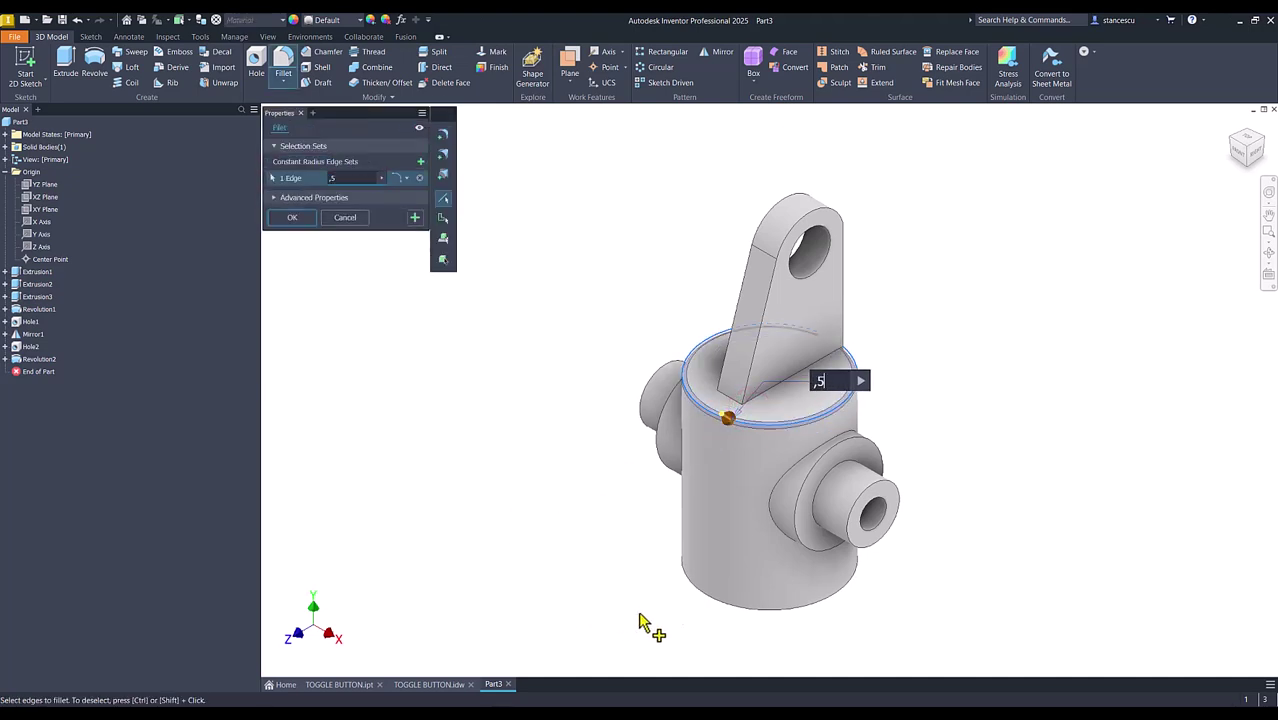
click(709, 603)
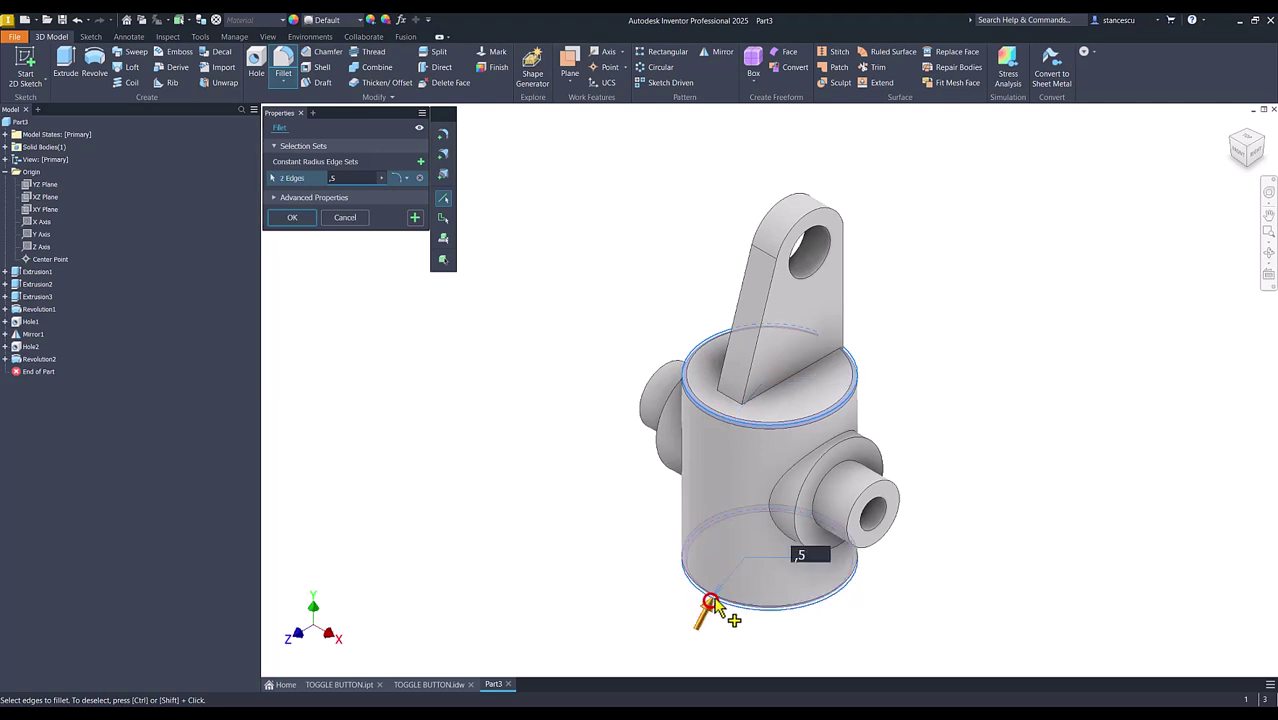
click(786, 484)
shift+middle_drag(608, 499, 700, 478)
click(697, 464)
click(756, 411)
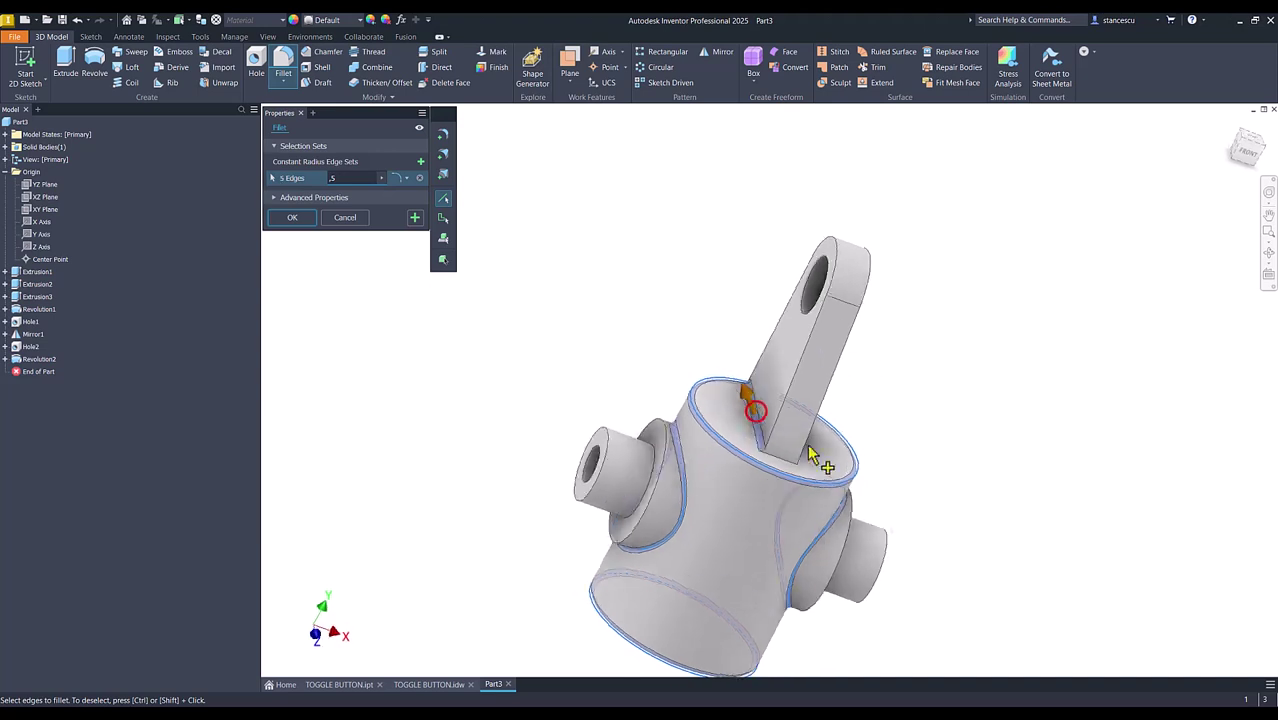
shift+middle_drag(808, 455, 827, 448)
click(816, 445)
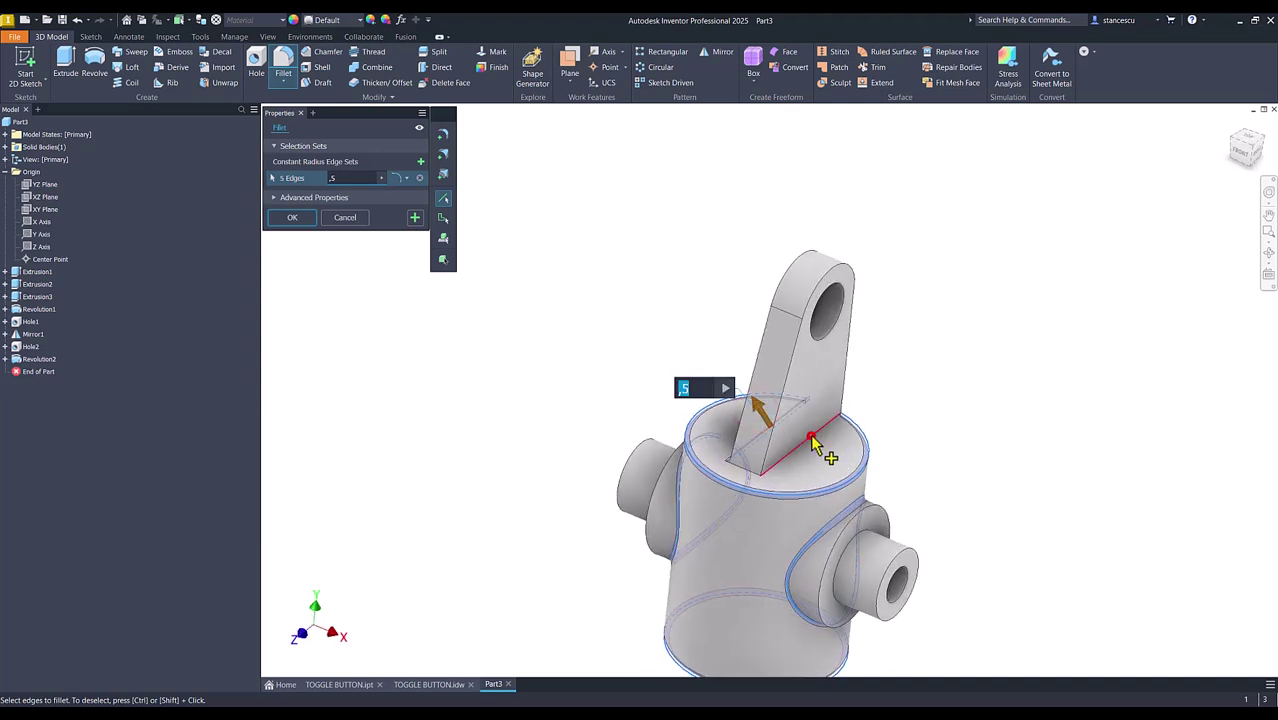
click(300, 218)
key(F6)
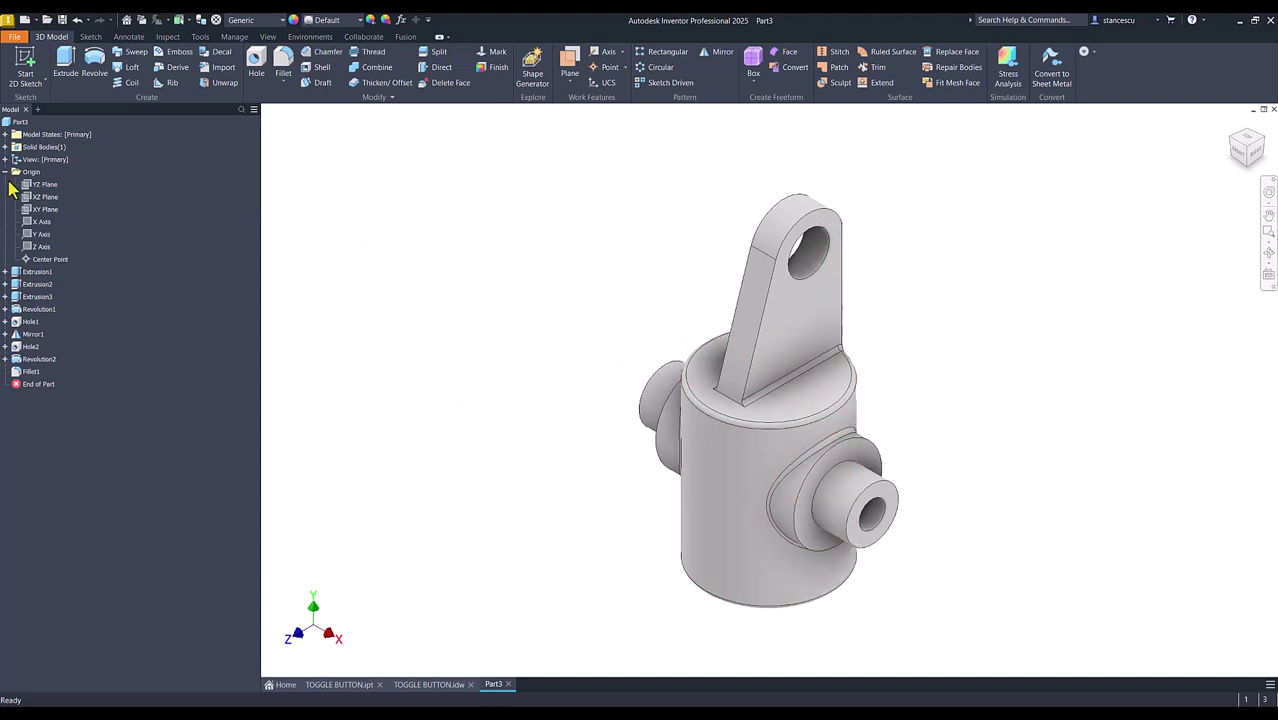
- Collapse the Origin folder and update the part's physical properties in its iProperties
click(6, 173)
click(355, 203)
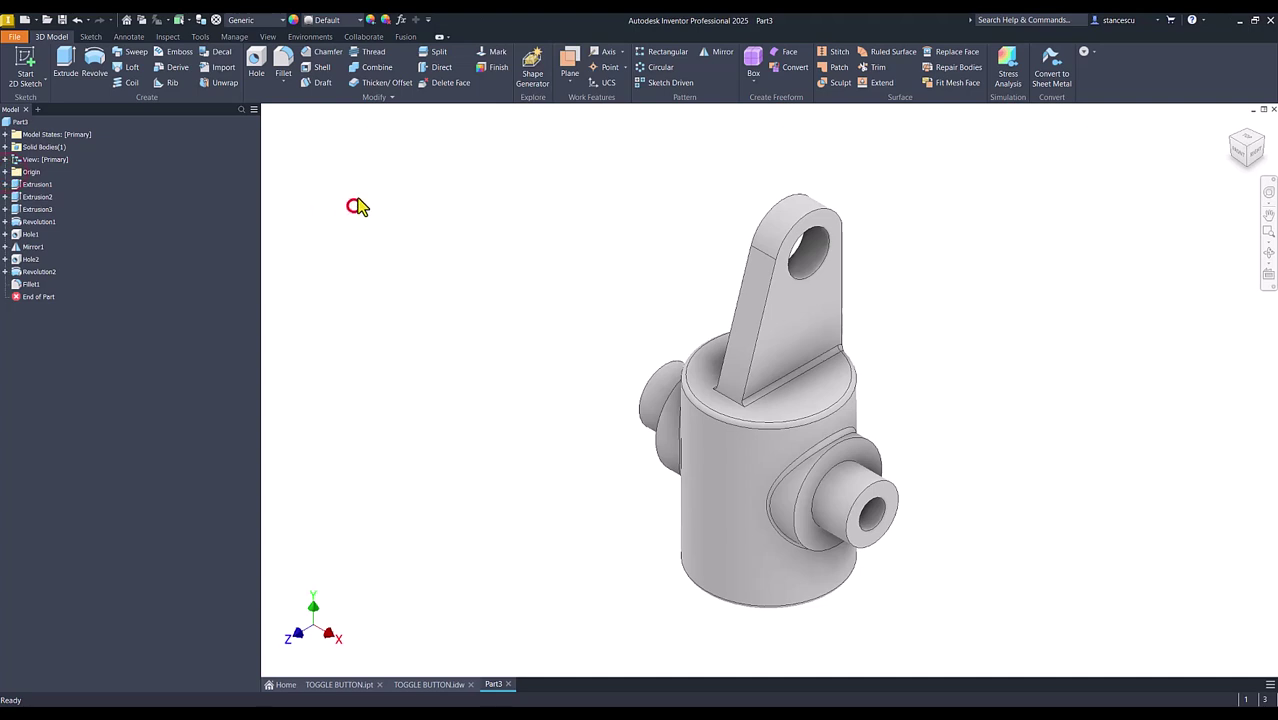
right_click(14, 125)
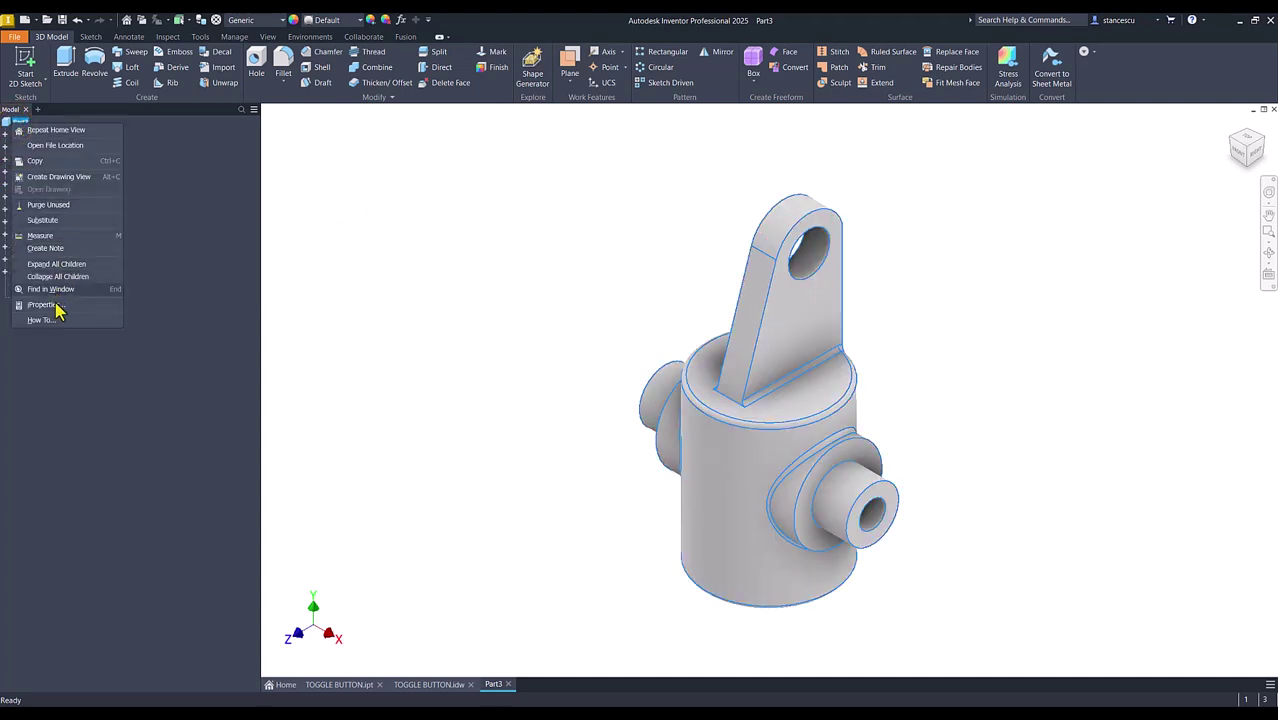
click(56, 304)
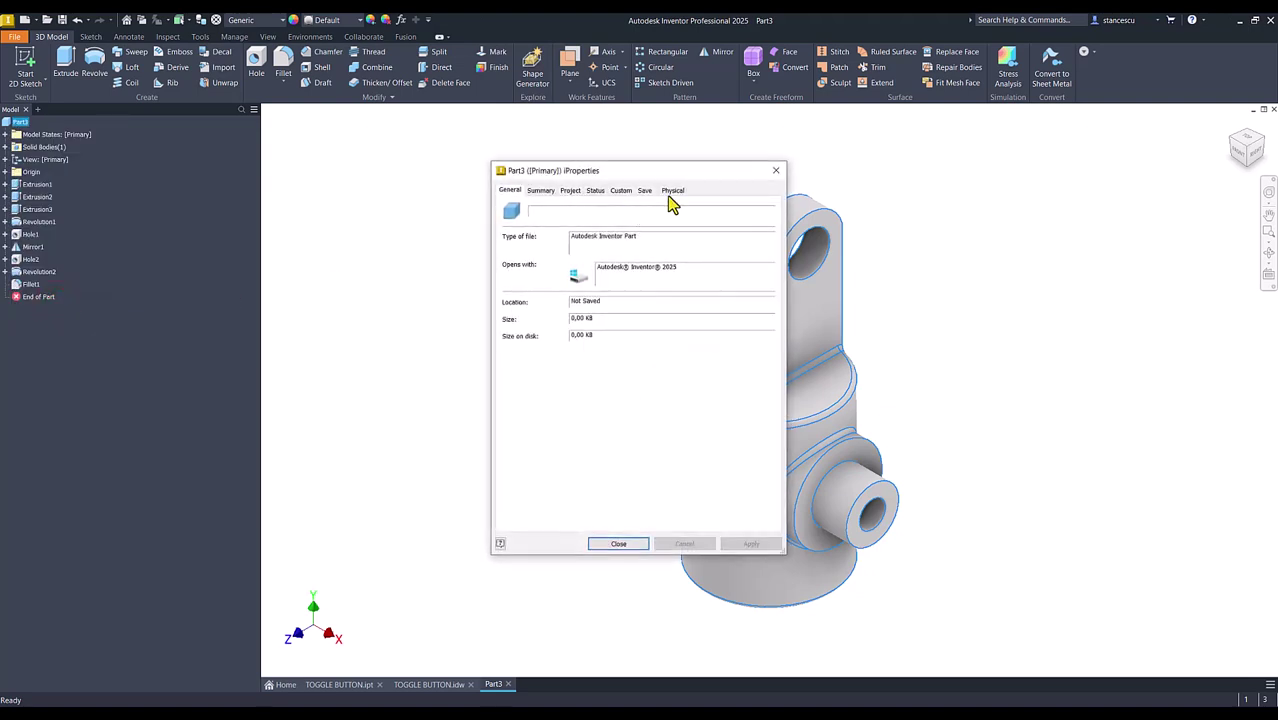
click(672, 191)
click(725, 219)
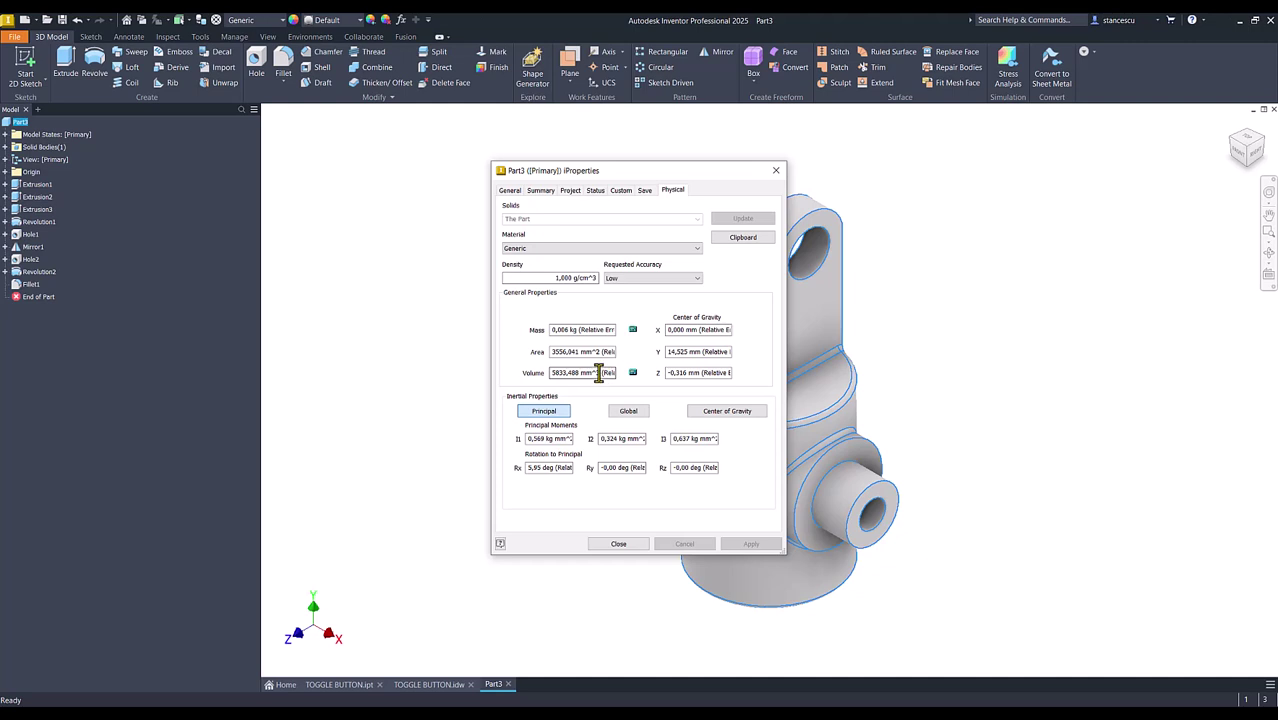
- Copy the part's volume value with its unit from the physical properties and close the iProperties
drag(600, 372, 468, 368)
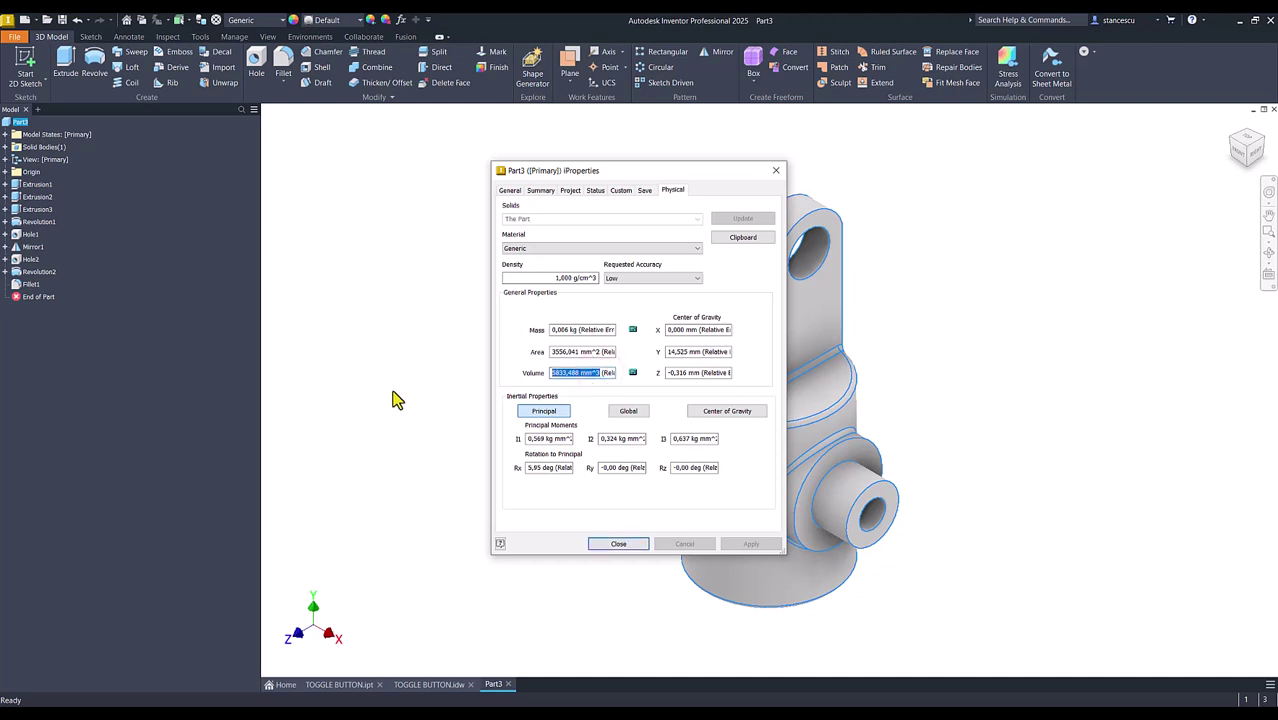
key(ctrl+c)
click(622, 546)
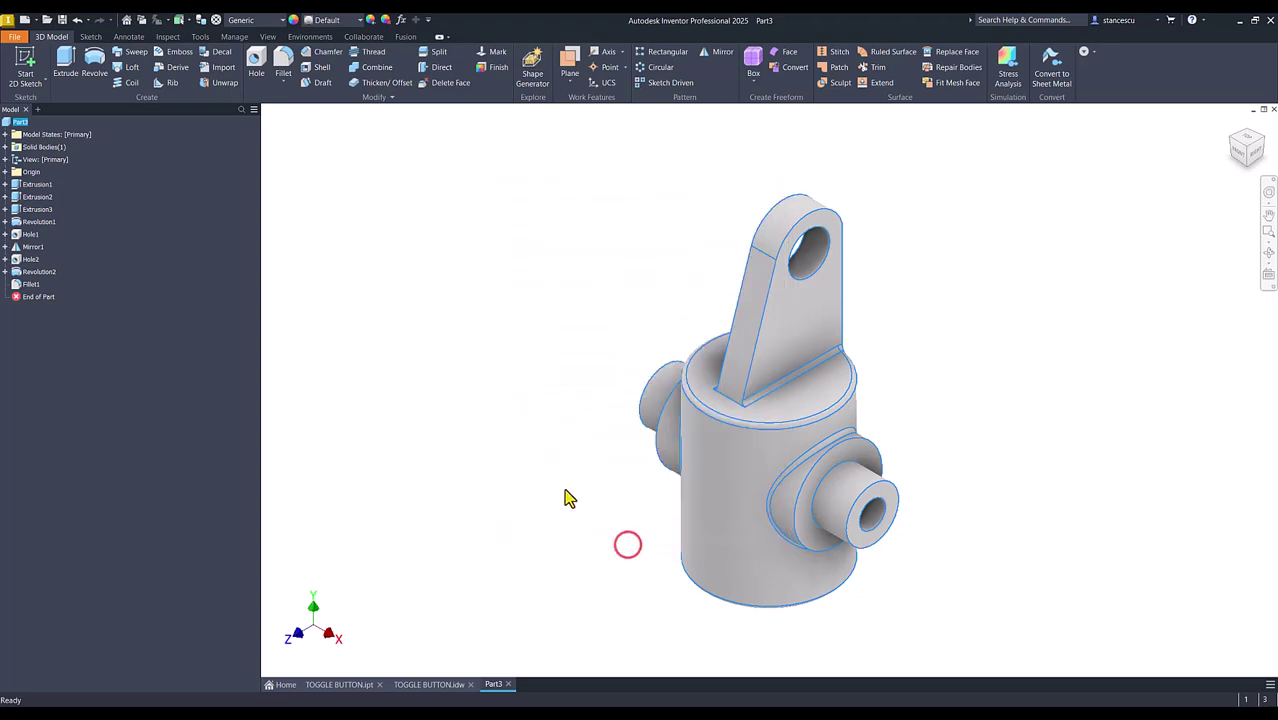
- Open the note in TOGGLE BUTTON.idw for editing and paste the copied volume, 5833,488 mm^3, on a new line below its volume line
click(438, 688)
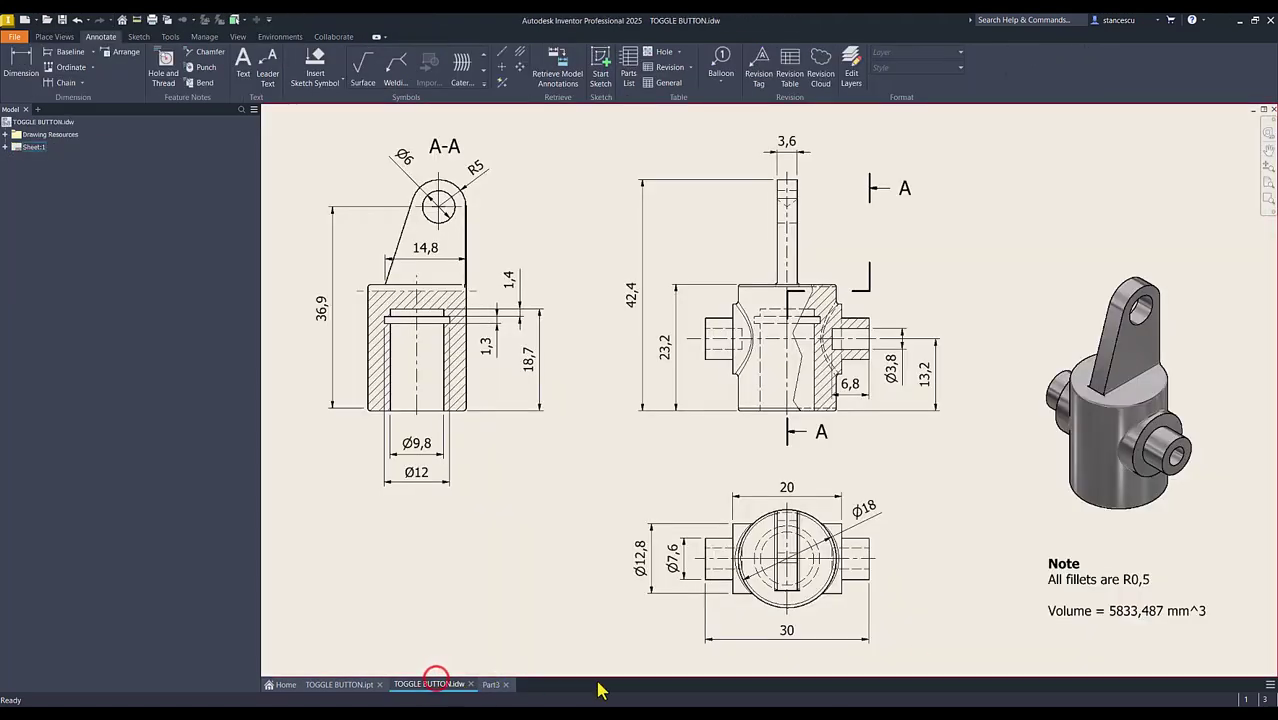
double_click(1080, 610)
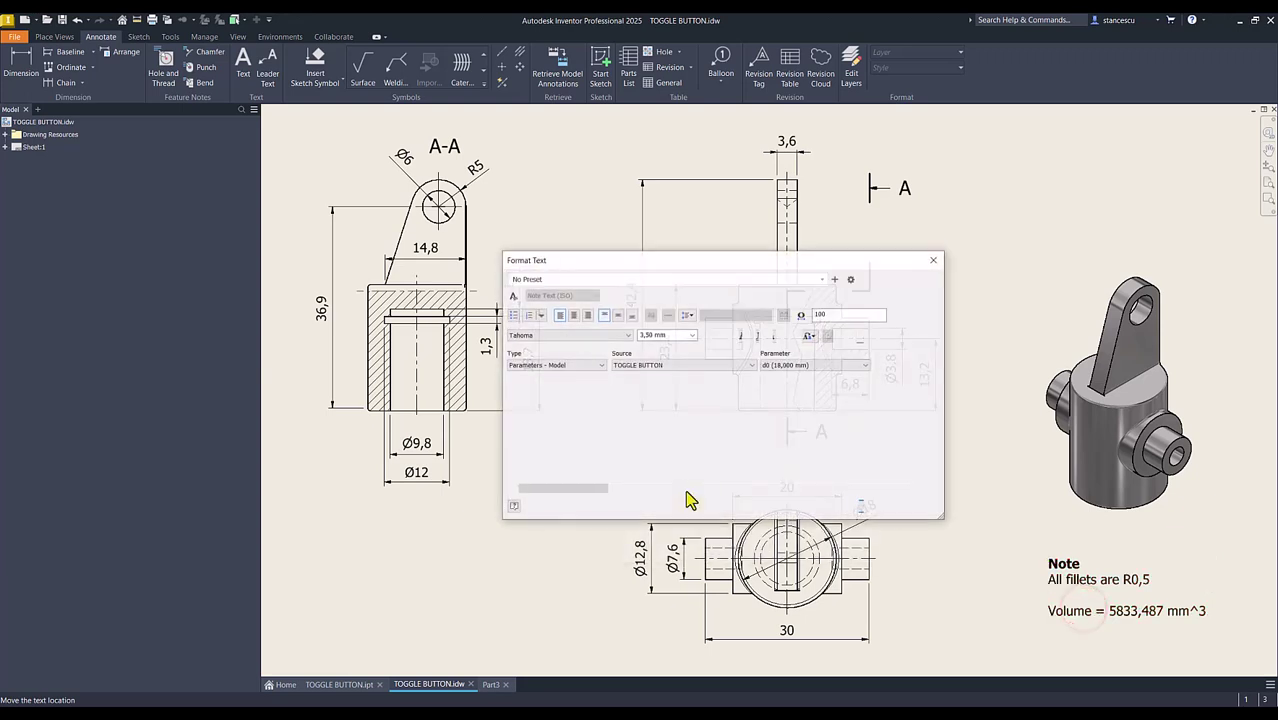
click(707, 428)
key(Return)
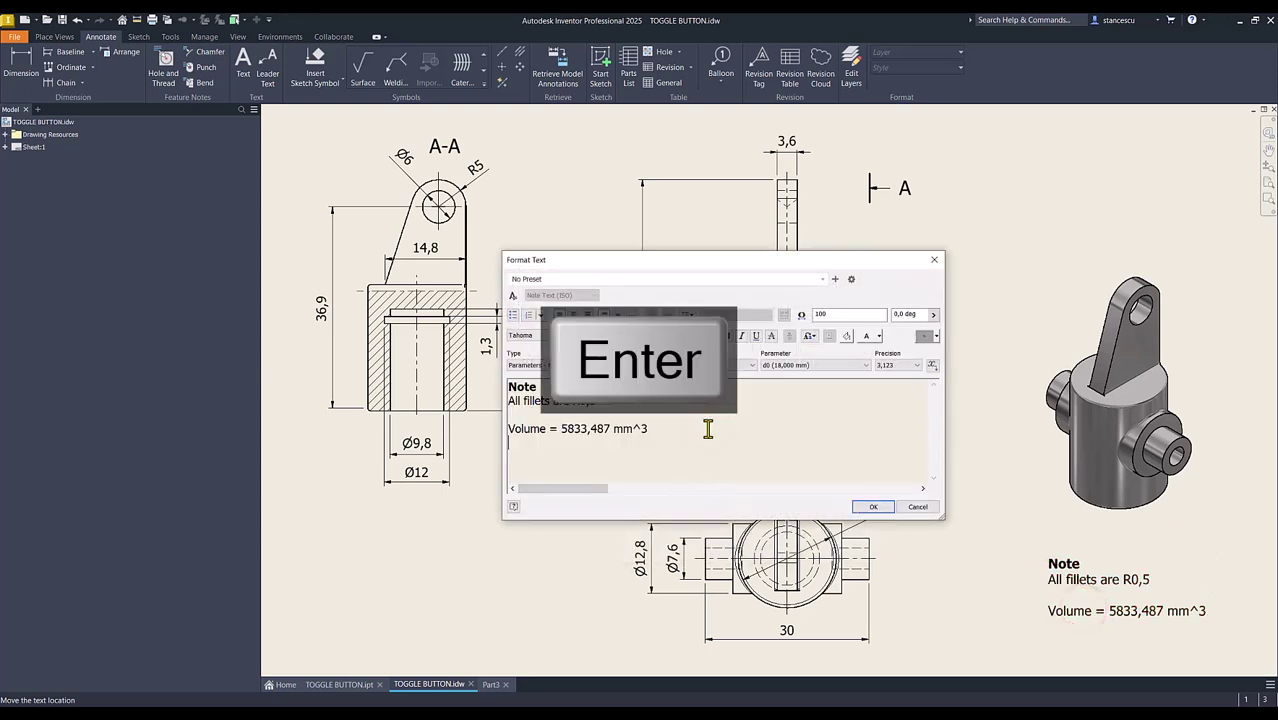
key(ctrl+v)
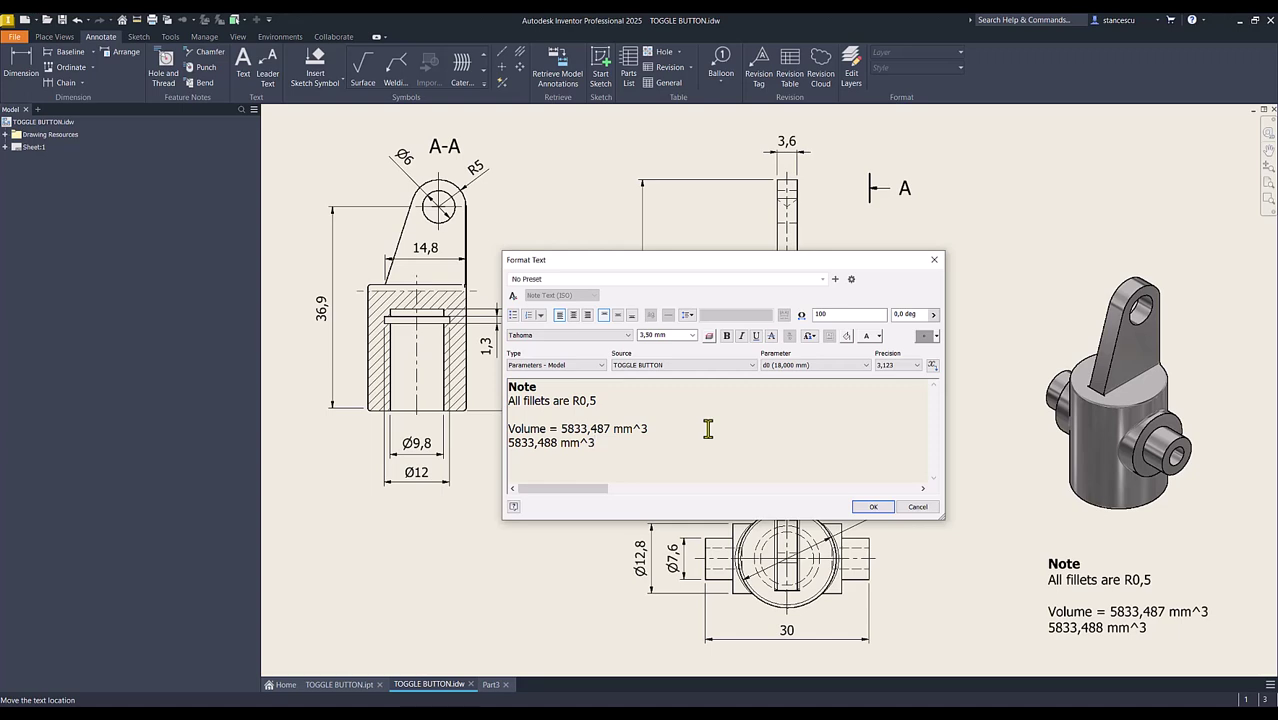
- Remove the old volume value so the note's volume line reads "Volume = 5833,488 mm^3", and apply the note text
click(561, 428)
key(shift+End)
key(Delete)
key(Delete)
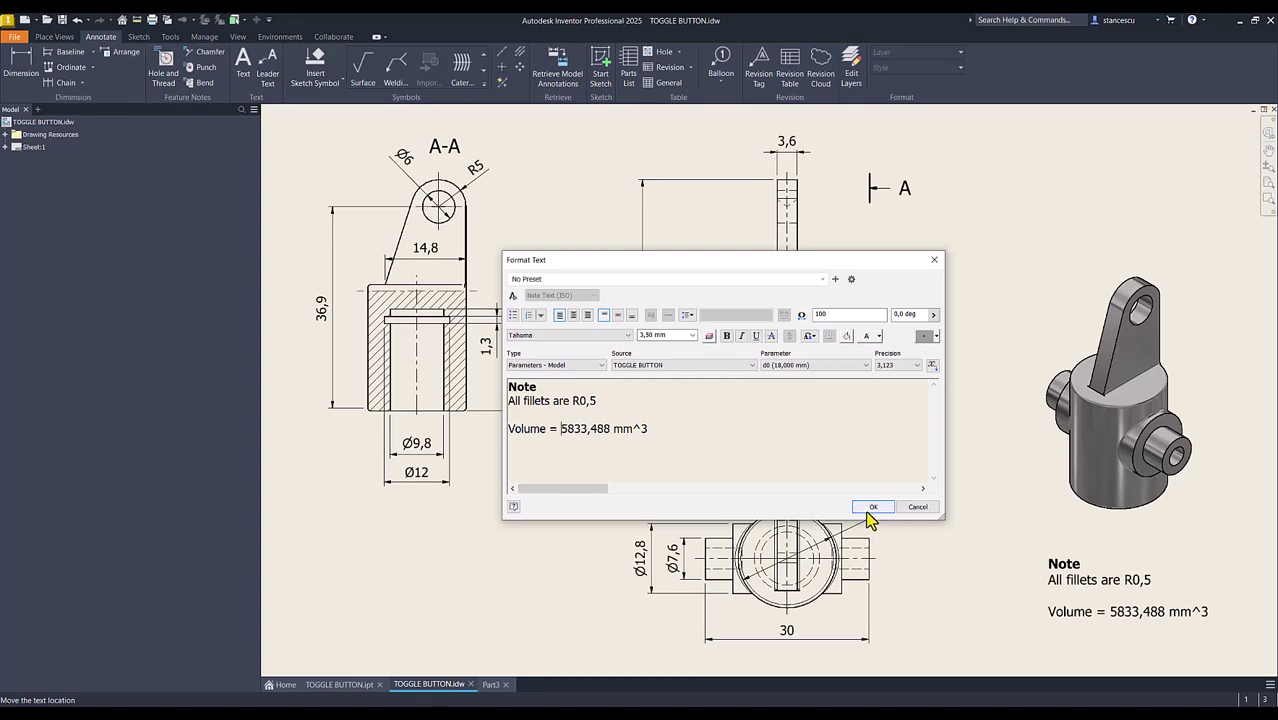
click(871, 507)
click(503, 585)
- Switch to Part3 and assign the Stainless Steel material to the part
click(490, 684)
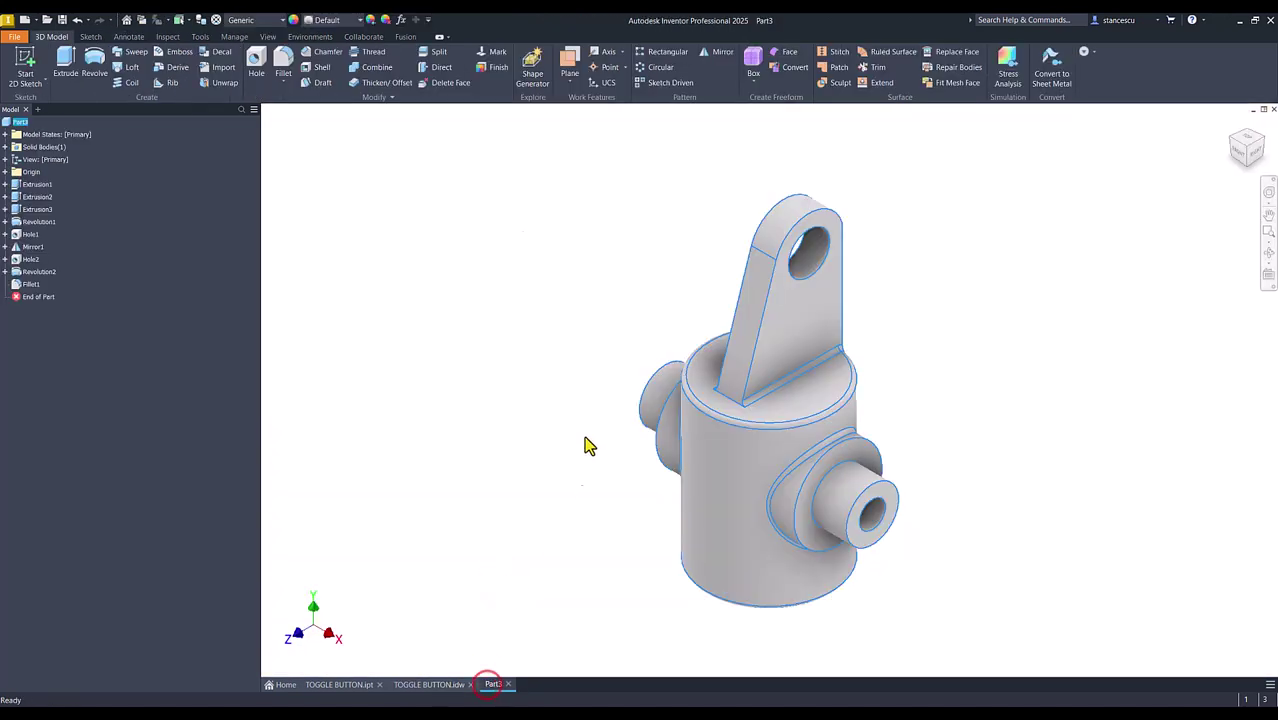
click(425, 168)
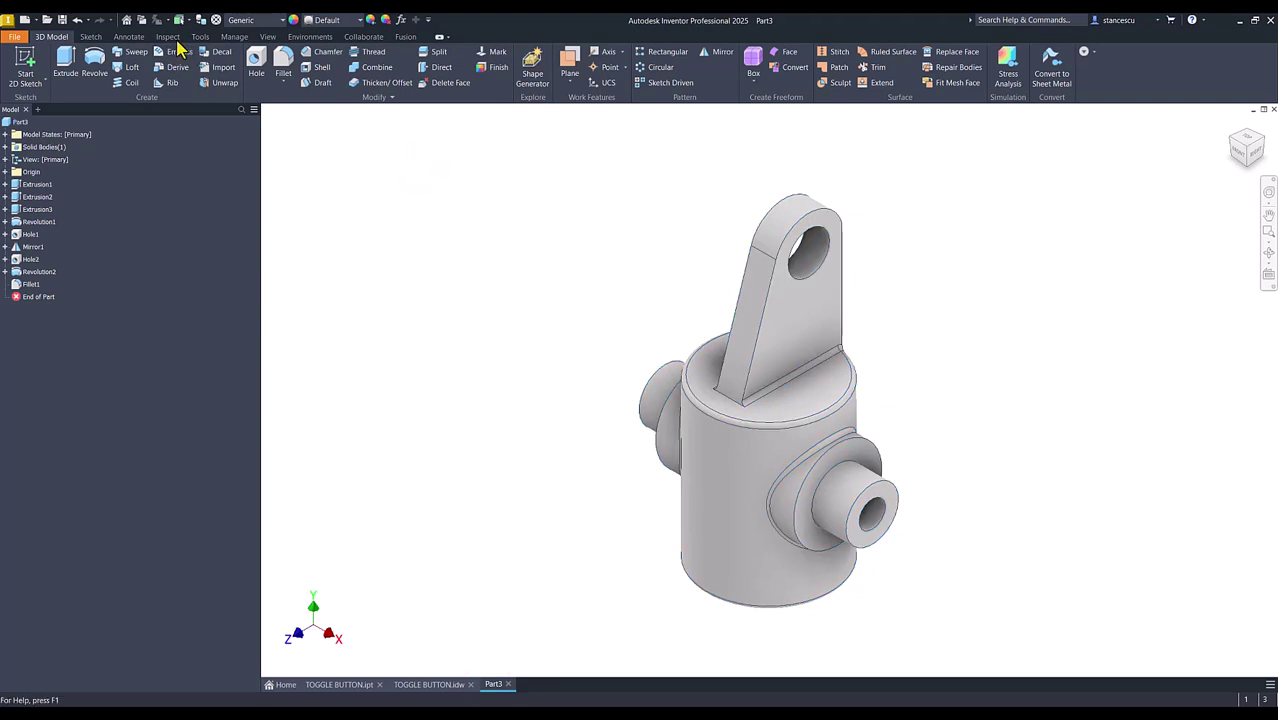
click(279, 20)
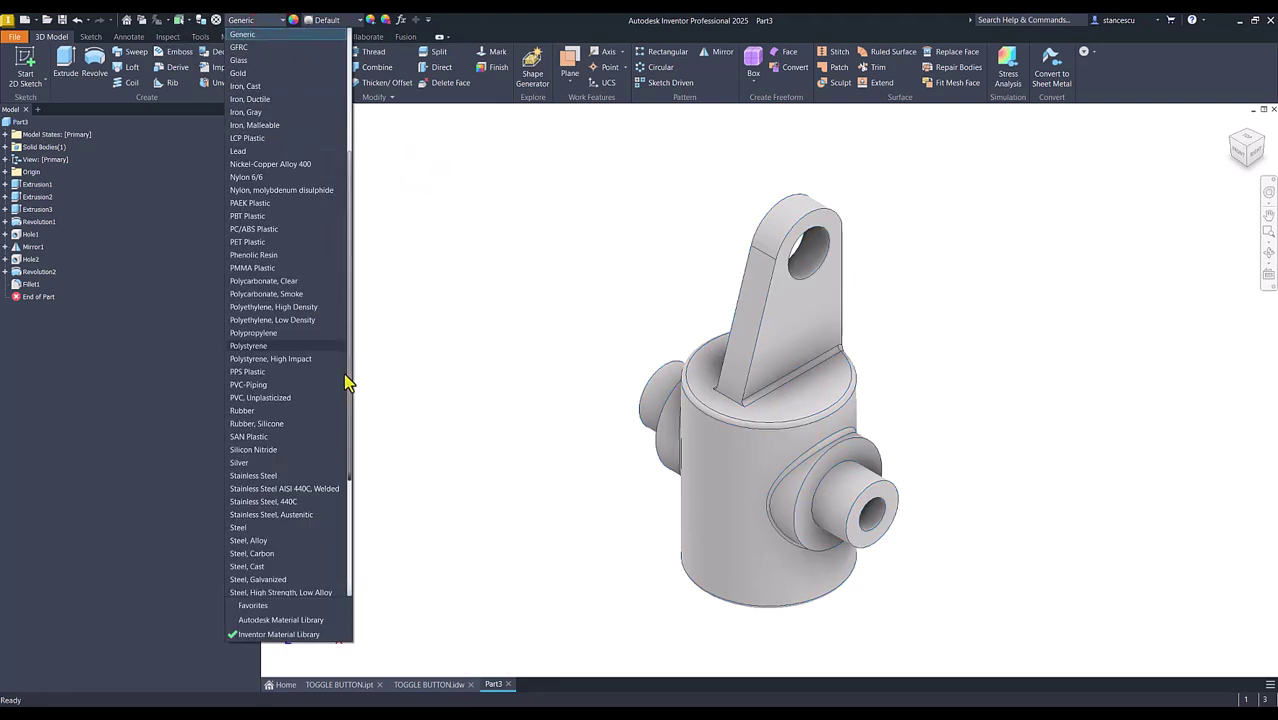
scroll(322, 386, down, 2)
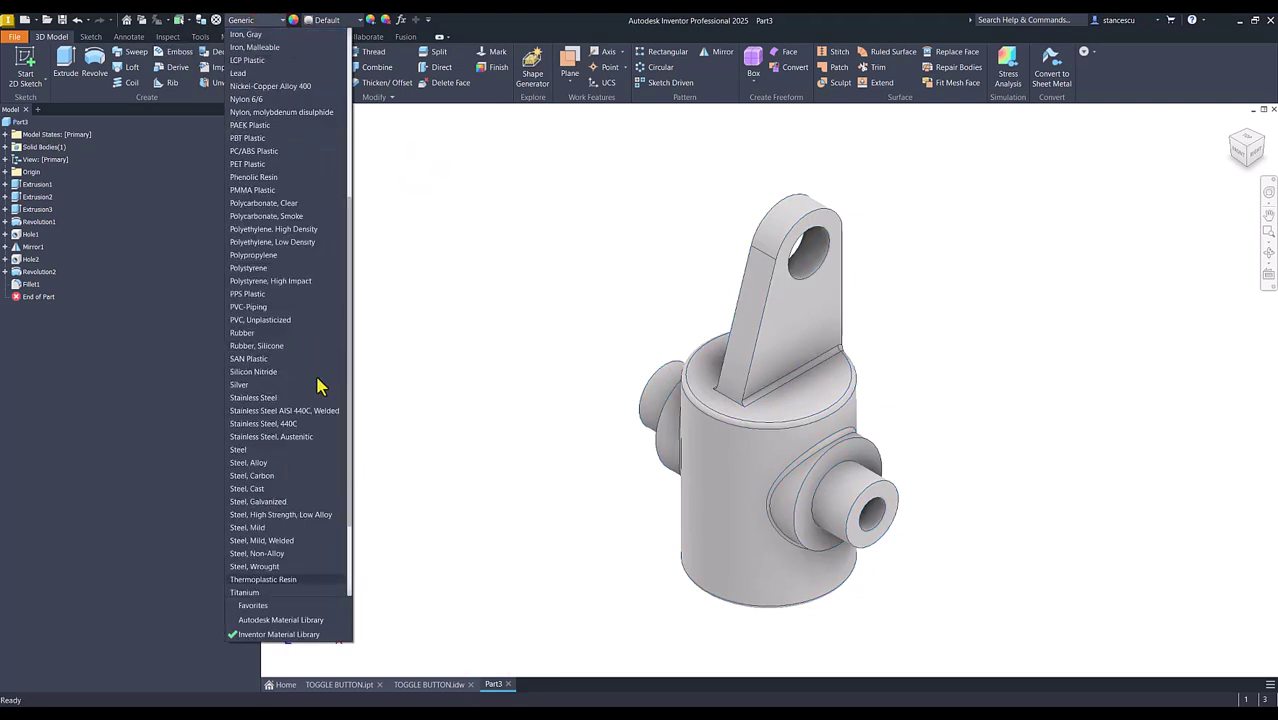
click(254, 398)
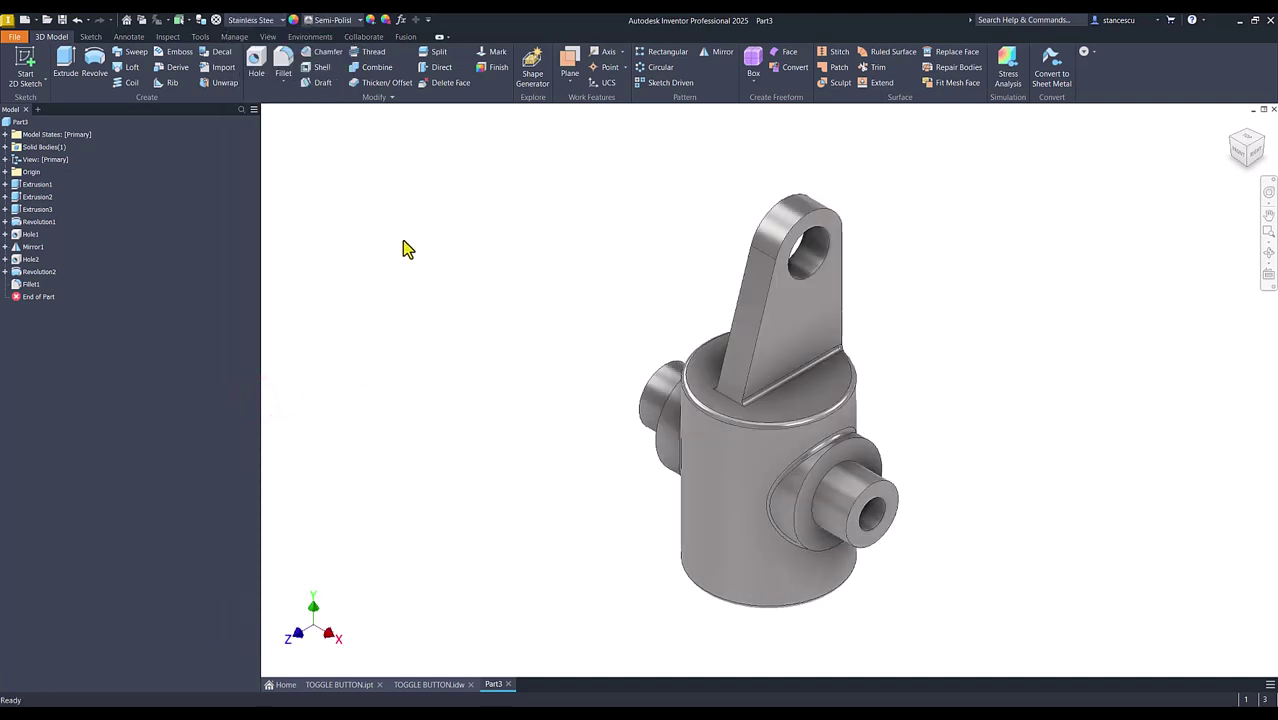
- Display Part3 shaded without edges and set the lighting style to Default Lights
click(268, 36)
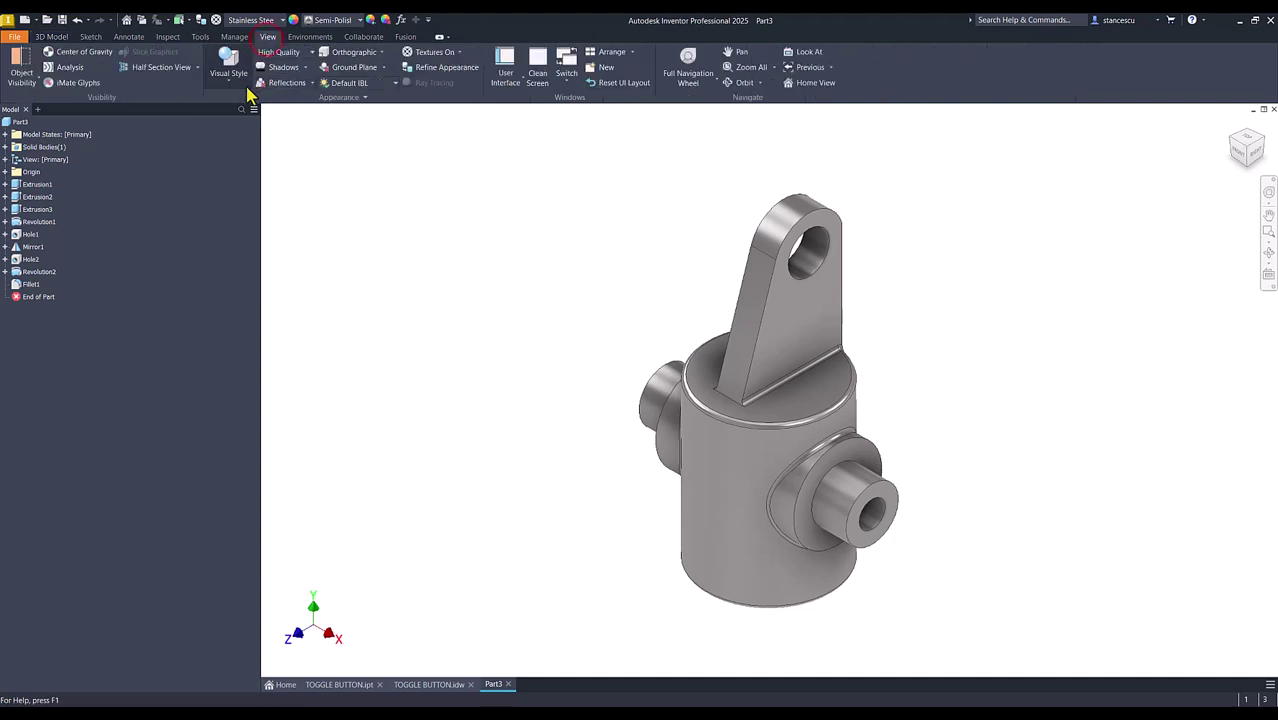
click(229, 72)
click(236, 128)
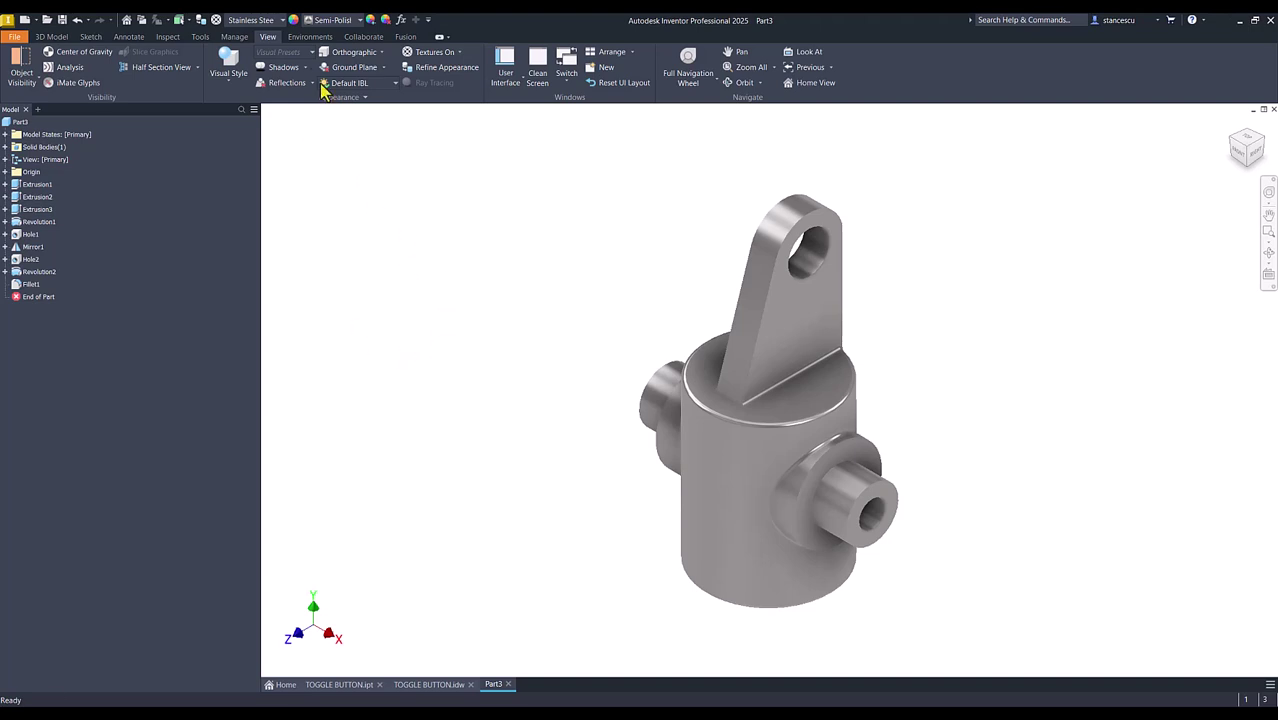
click(378, 86)
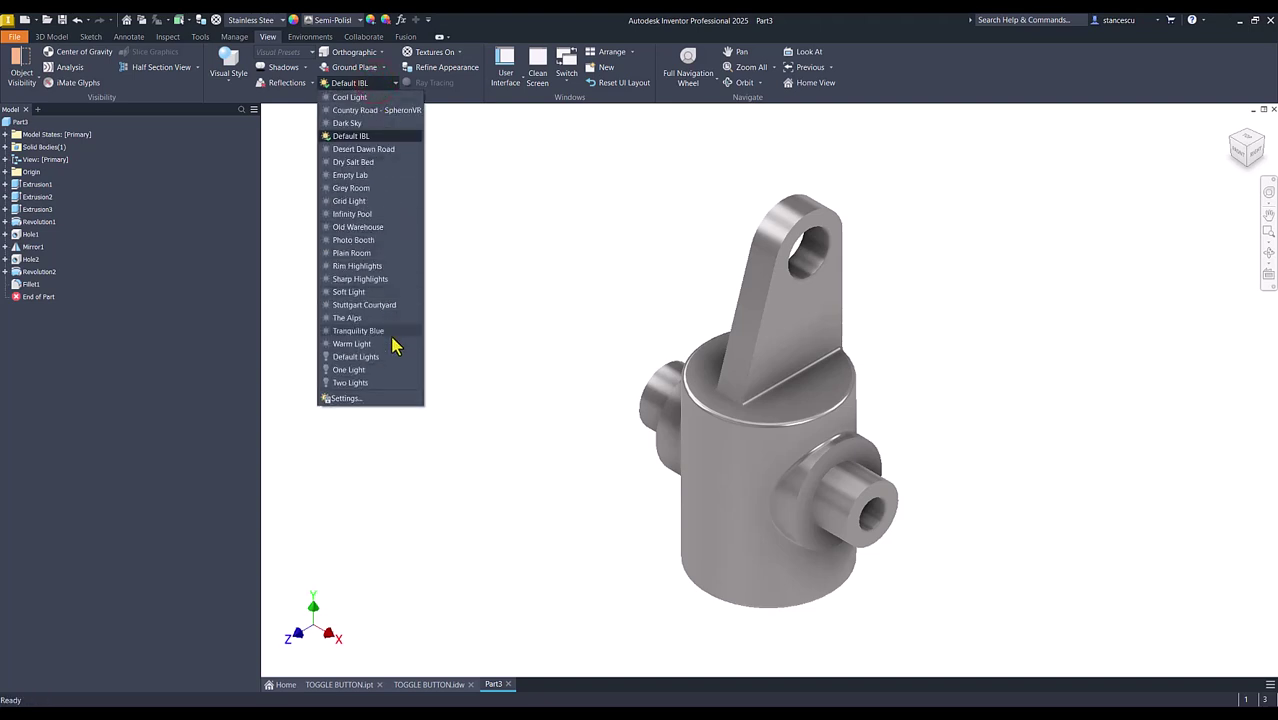
click(355, 363)
click(455, 355)
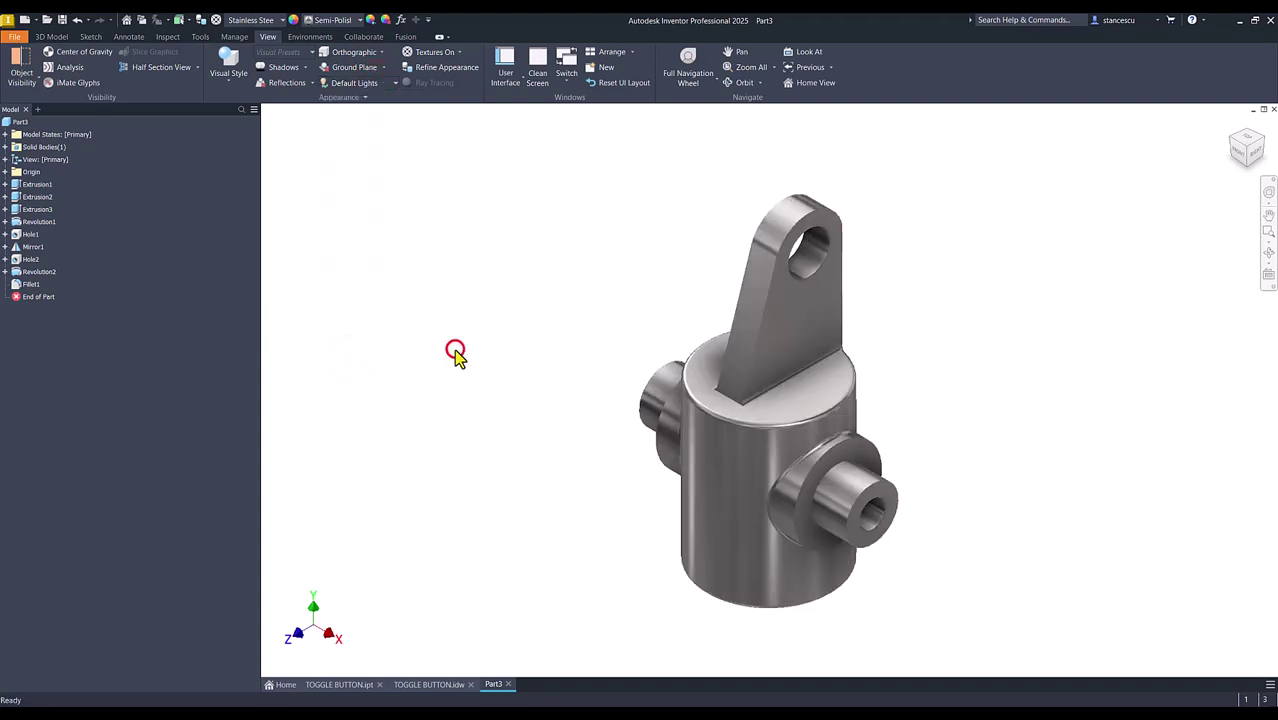
- Compare the finished model in TOGGLE BUTTON.ipt with the one in Part3 by alternating between the two documents
click(341, 686)
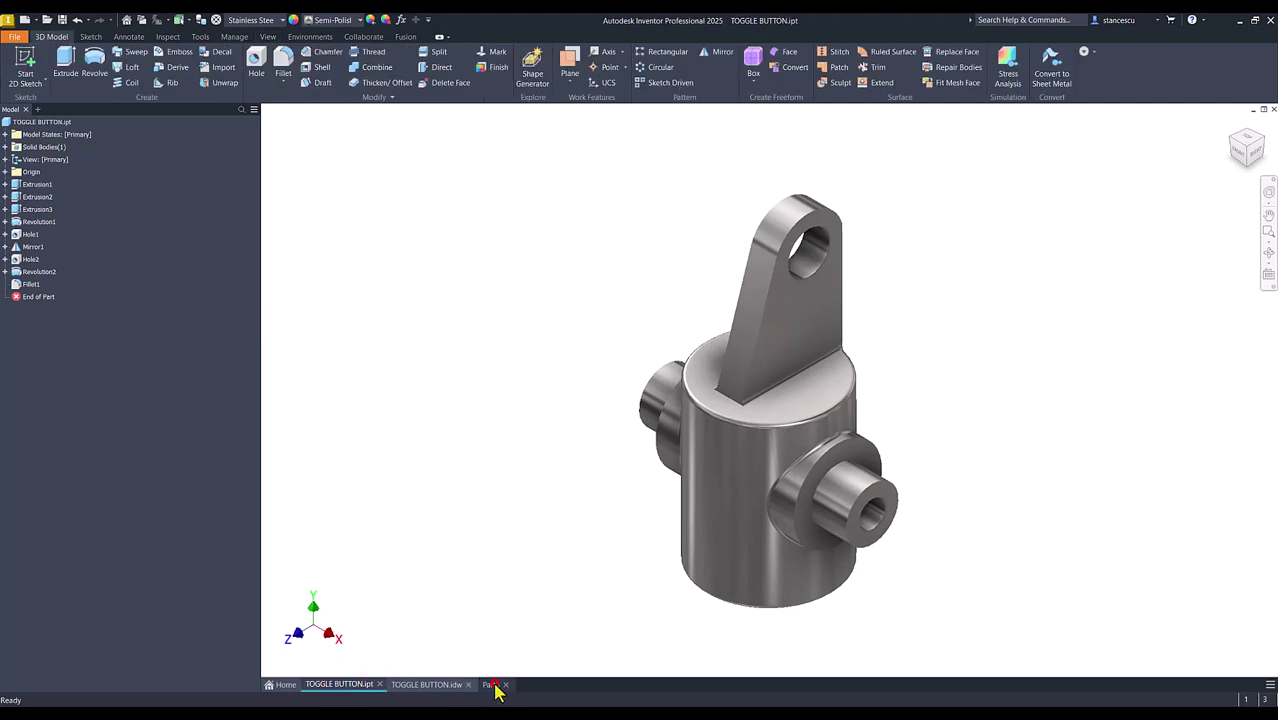
click(493, 684)
click(340, 686)
click(490, 686)
click(522, 520)
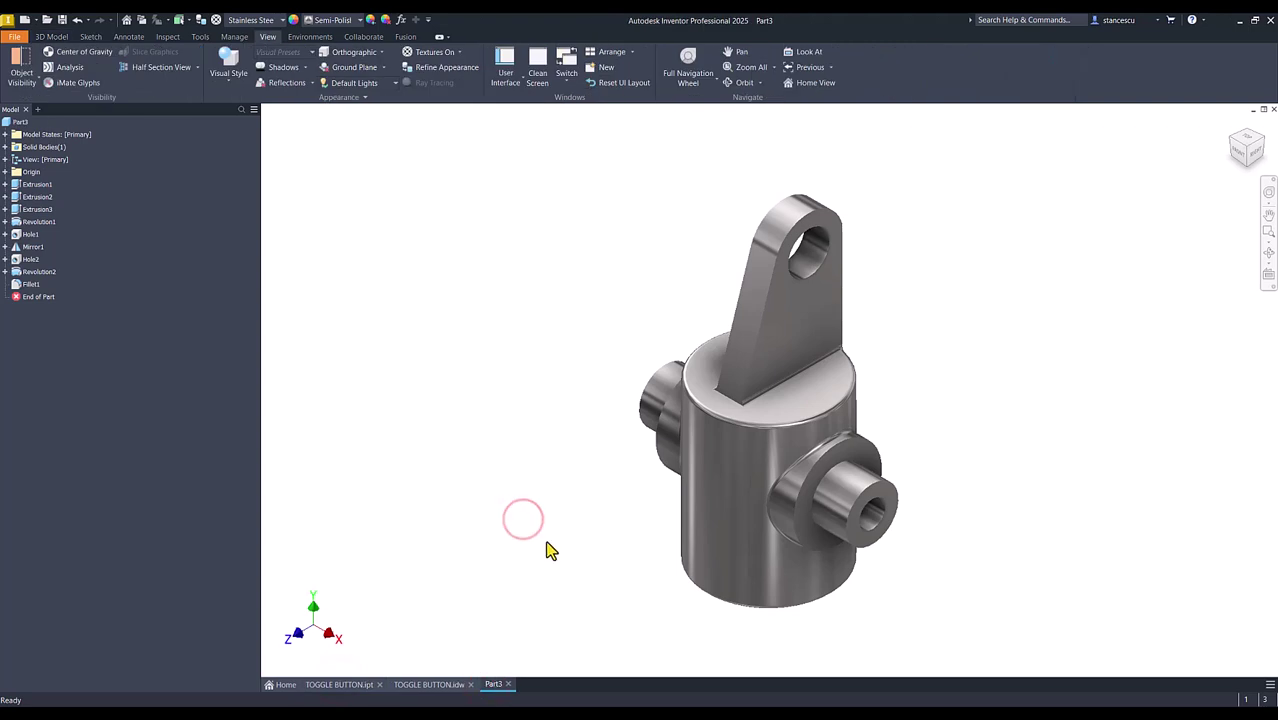